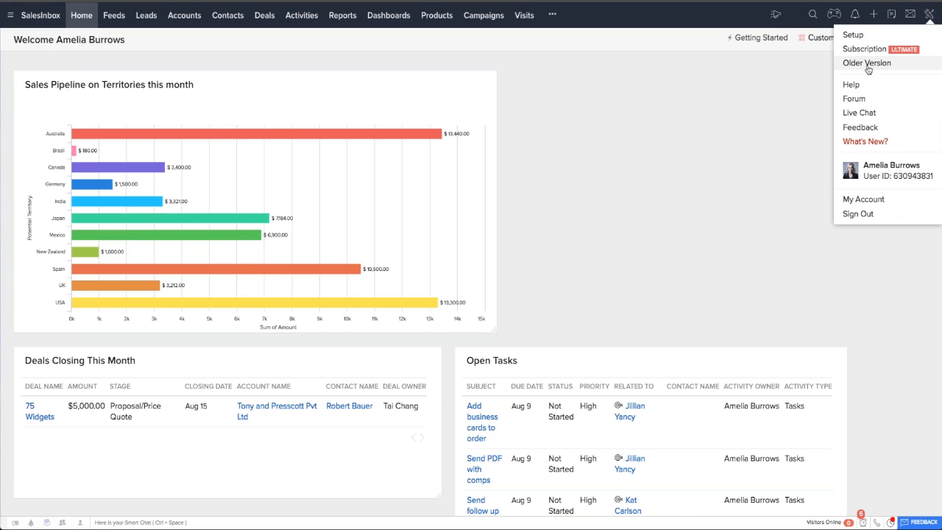
Open the user management page in Setup and look through the list of active users.
left_click(853, 35)
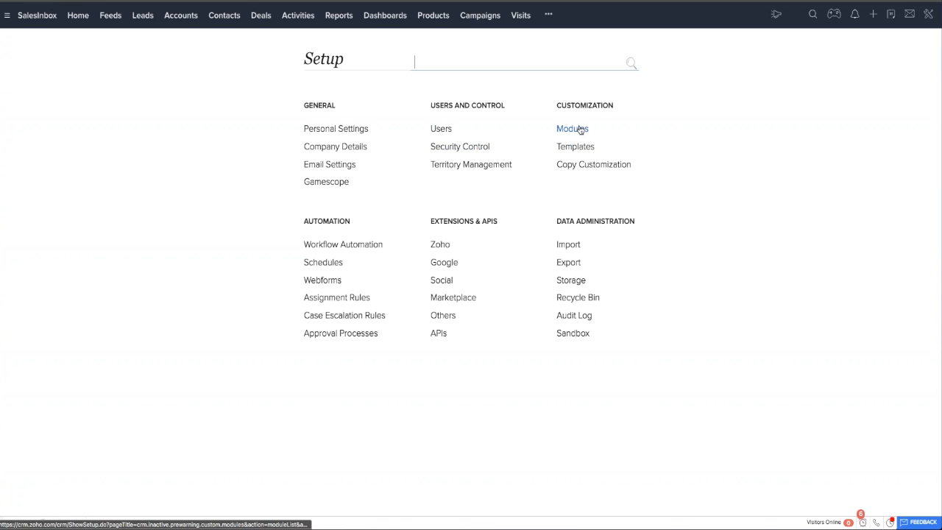
left_click(442, 129)
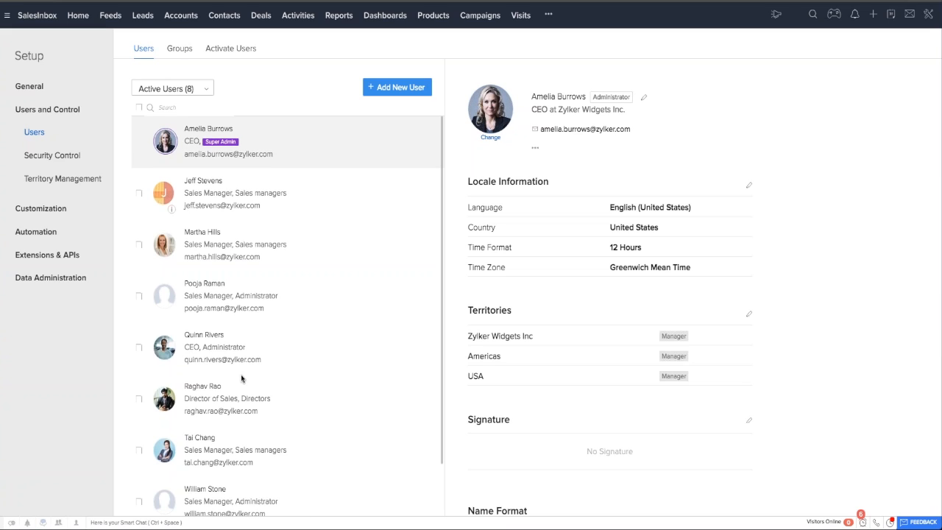
scroll(241, 378, "down", 2)
scroll(288, 316, "up", 2)
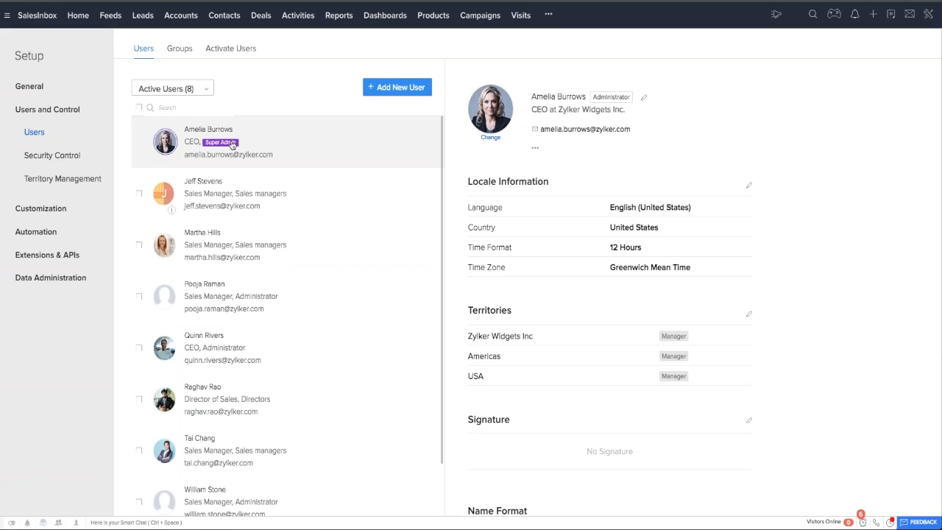
View the user status filter options and the new user form without adding anyone.
left_click(173, 89)
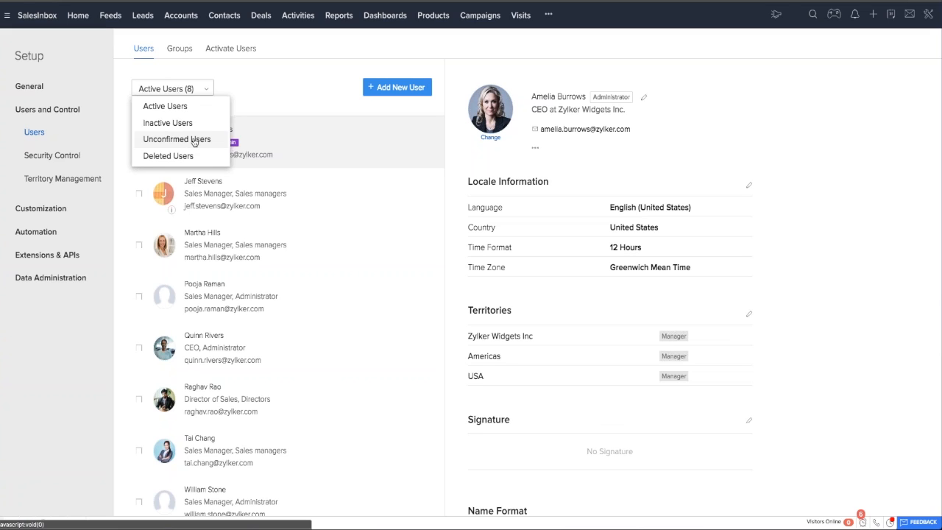
left_click(265, 89)
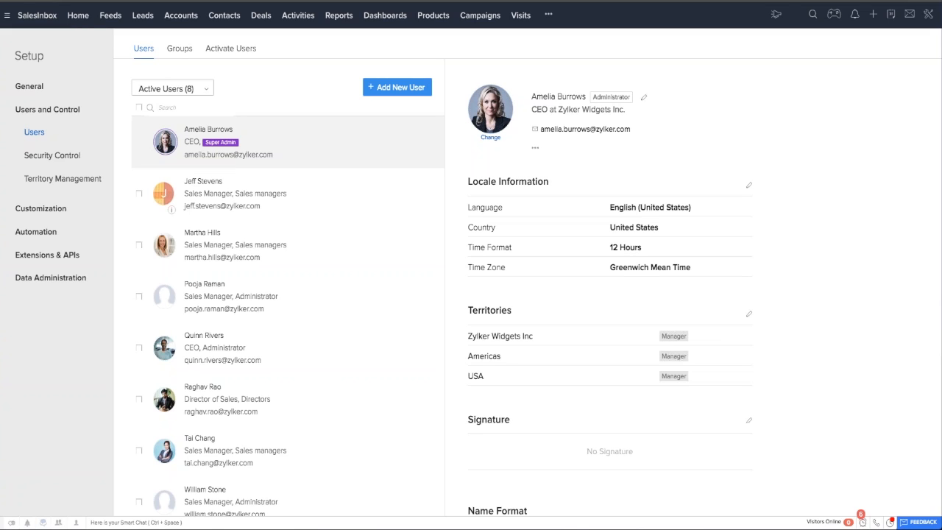
left_click(397, 87)
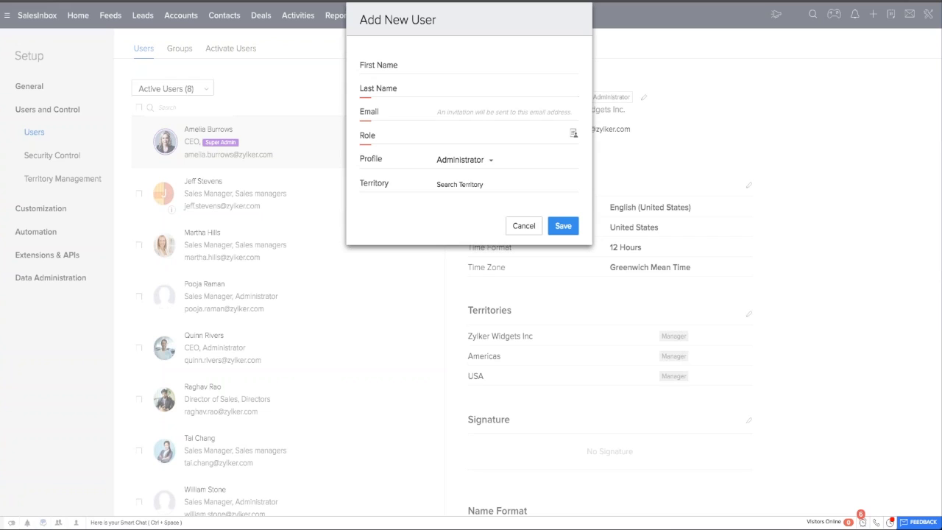
left_click(524, 225)
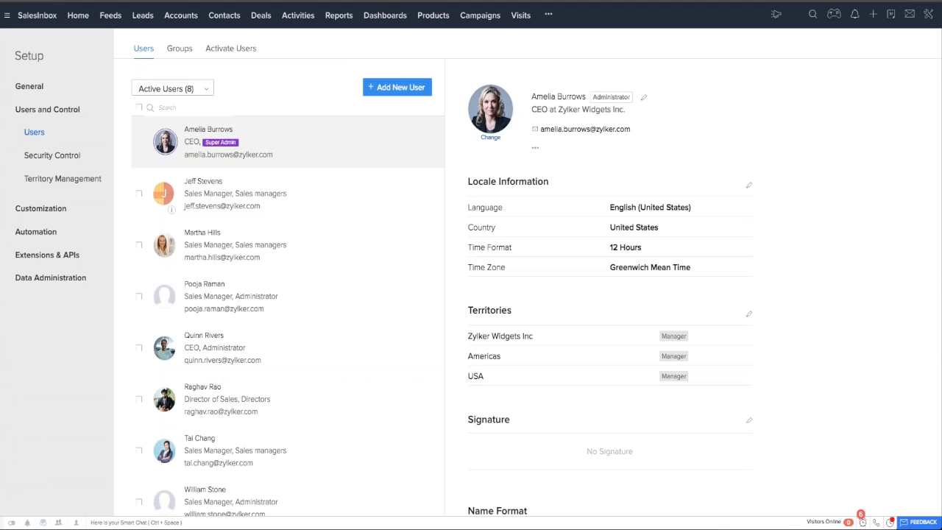
Open the Security Control settings, view the role hierarchy and return to the permission profiles.
left_click(48, 156)
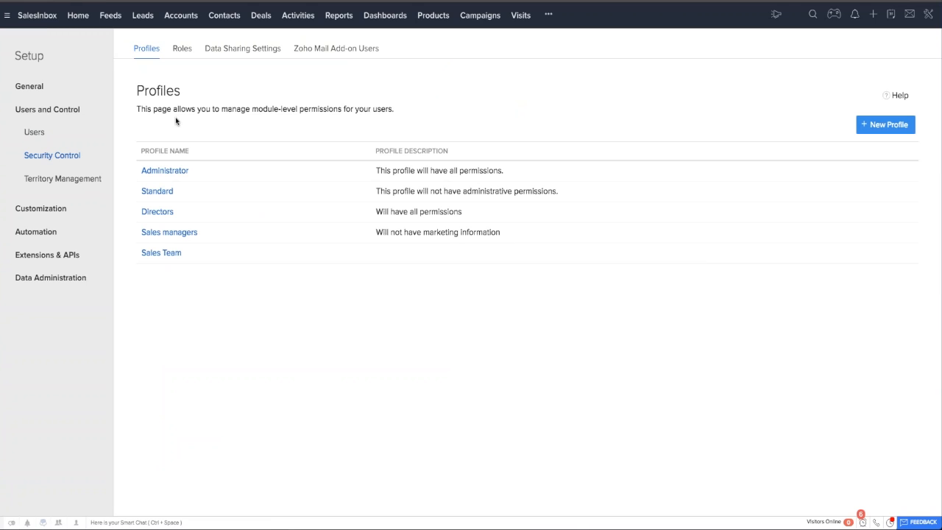
left_click(182, 48)
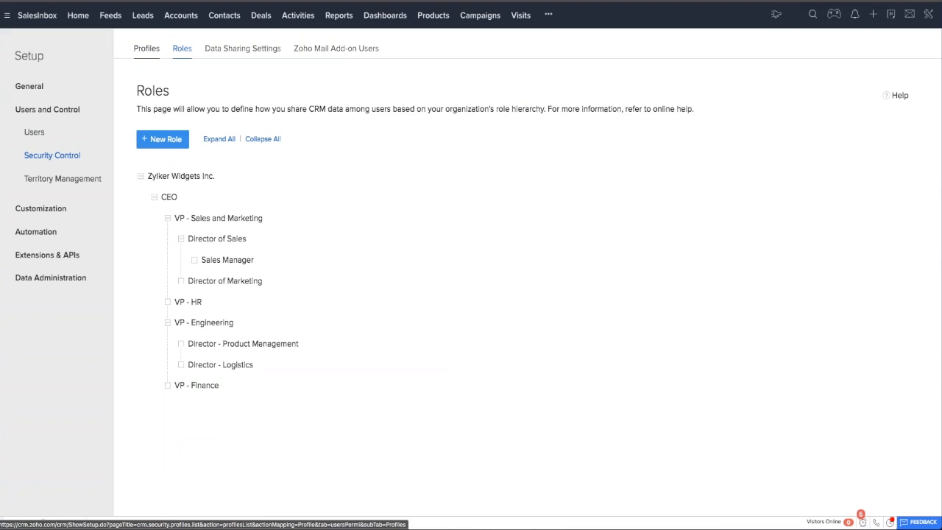
left_click(146, 49)
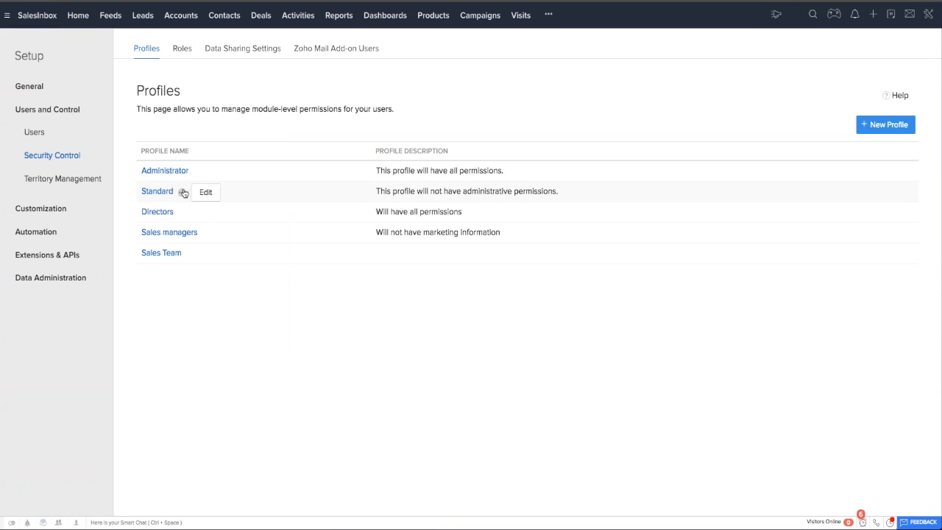
Delete the Sales Team profile, transferring its users to the Administrator profile.
left_click(190, 254)
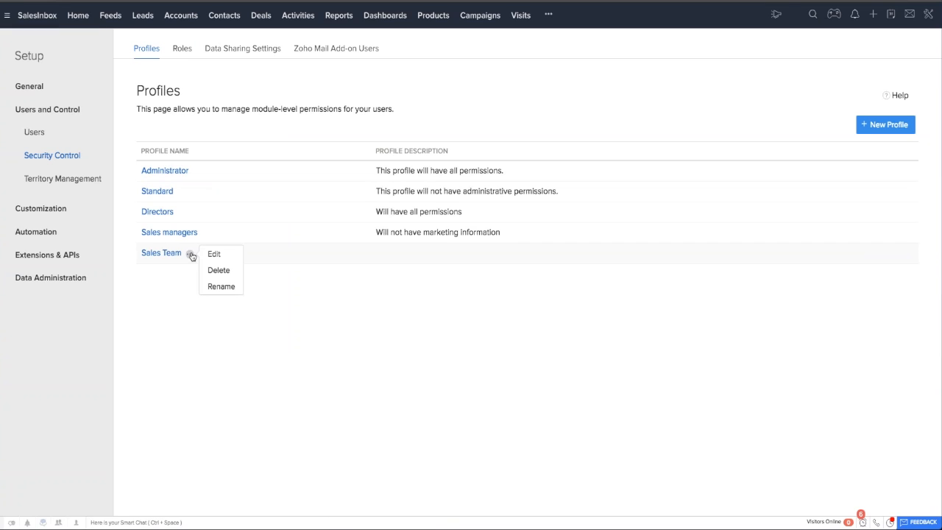
left_click(217, 272)
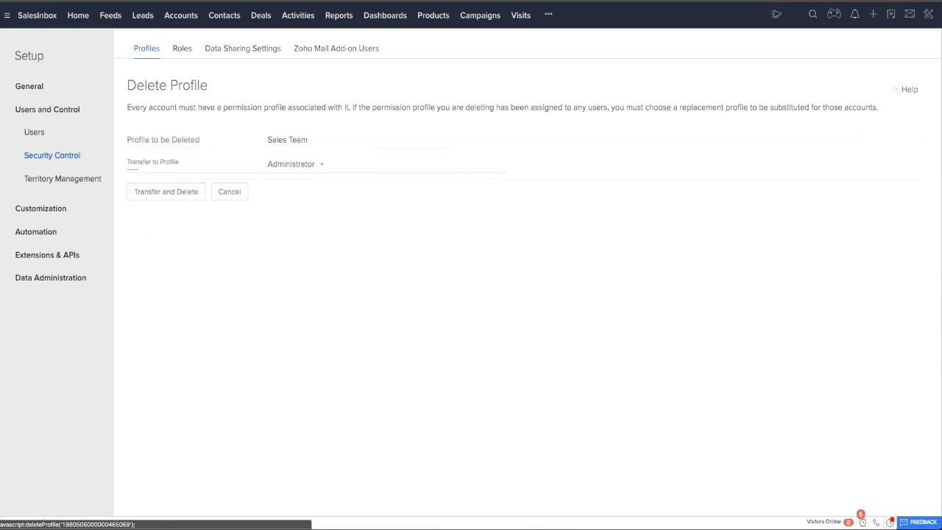
left_click(296, 164)
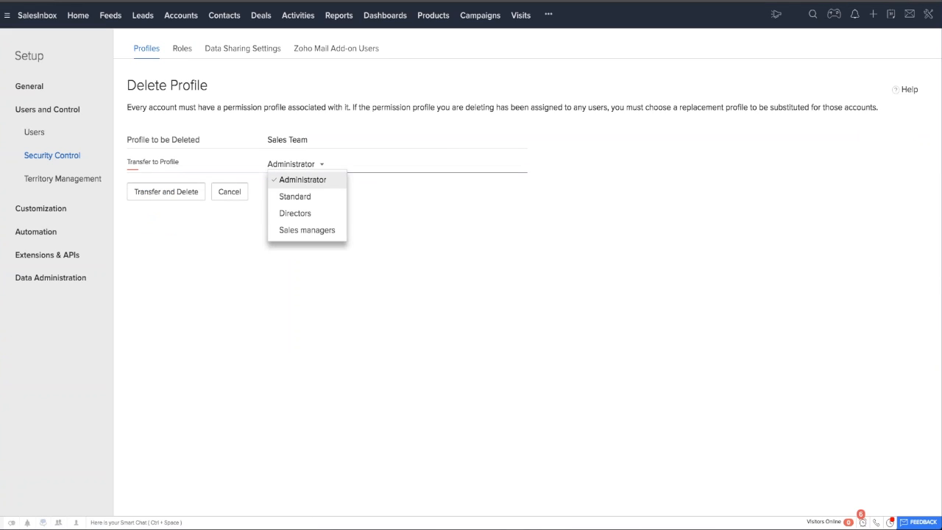
left_click(302, 180)
left_click(166, 192)
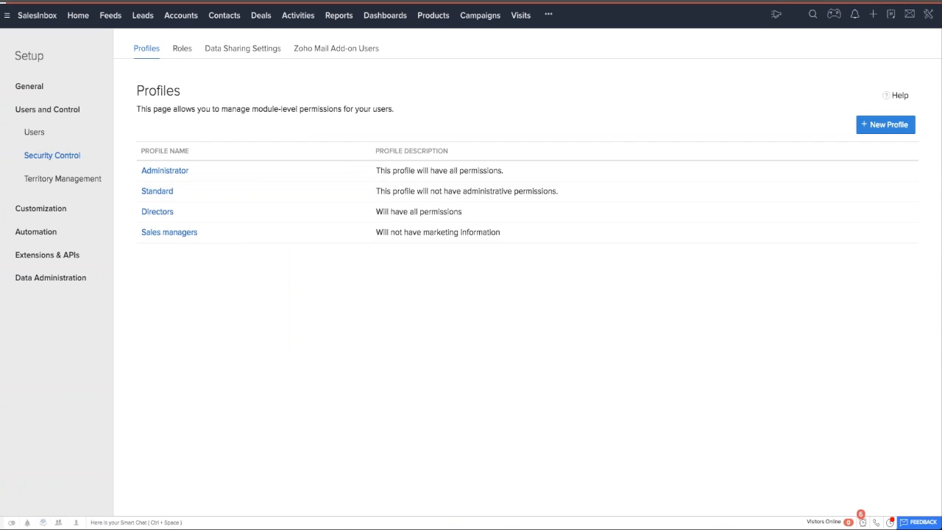
Create a new profile named Sales Team, cloned from the Standard profile.
left_click(876, 124)
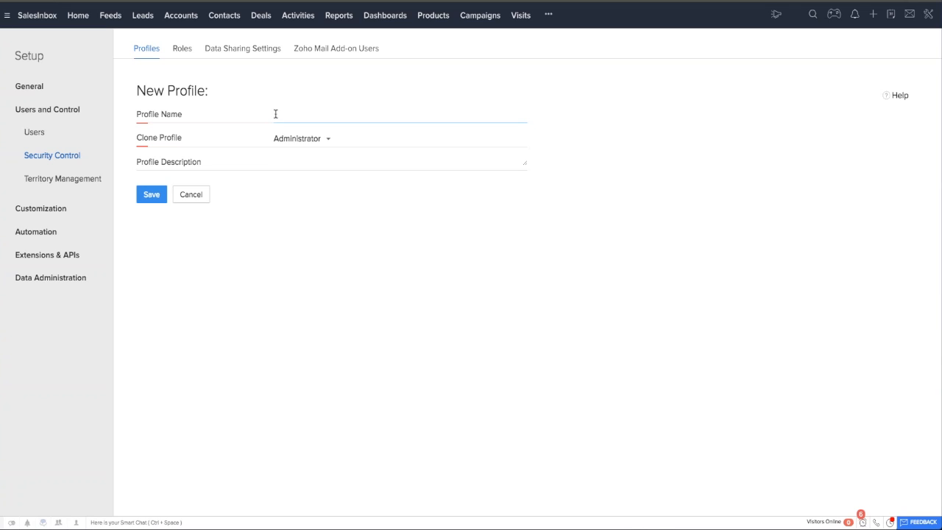
type("Sales Team")
left_click(302, 138)
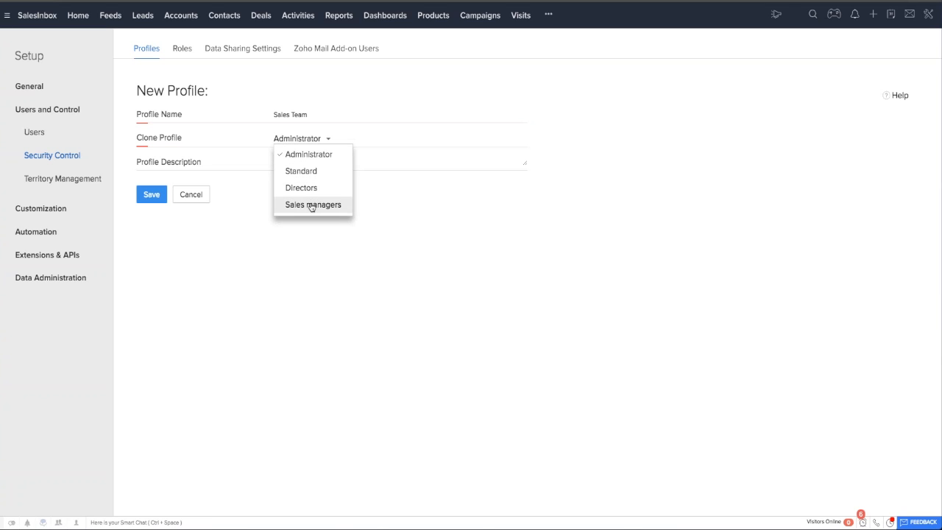
left_click(307, 173)
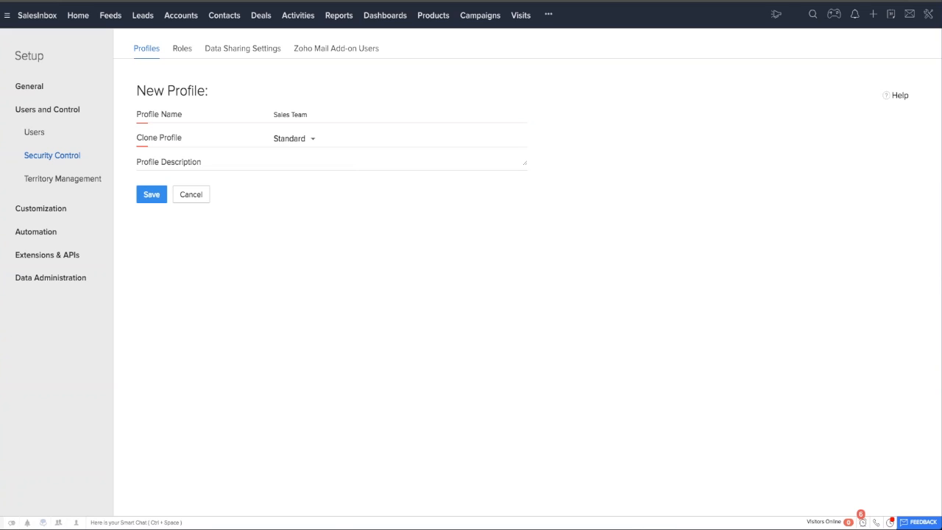
left_click(318, 169)
left_click(309, 139)
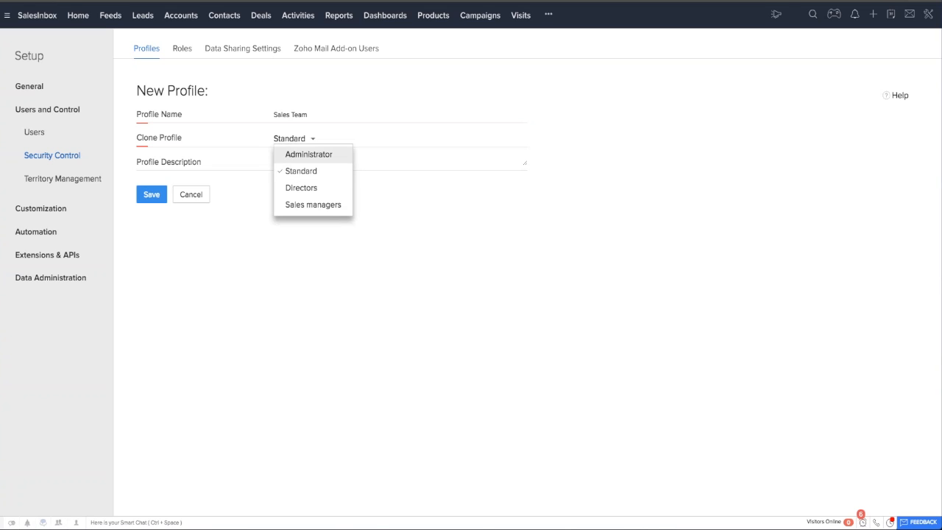
left_click(299, 172)
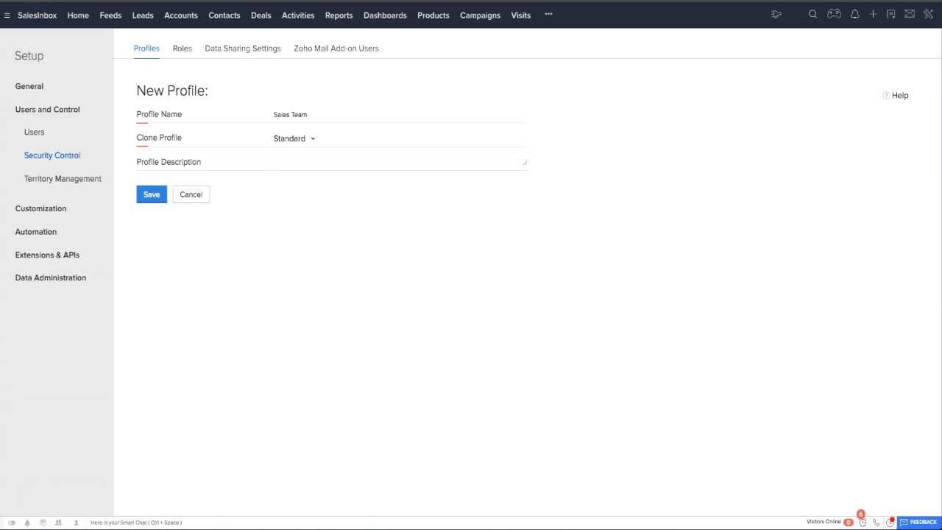
left_click(152, 194)
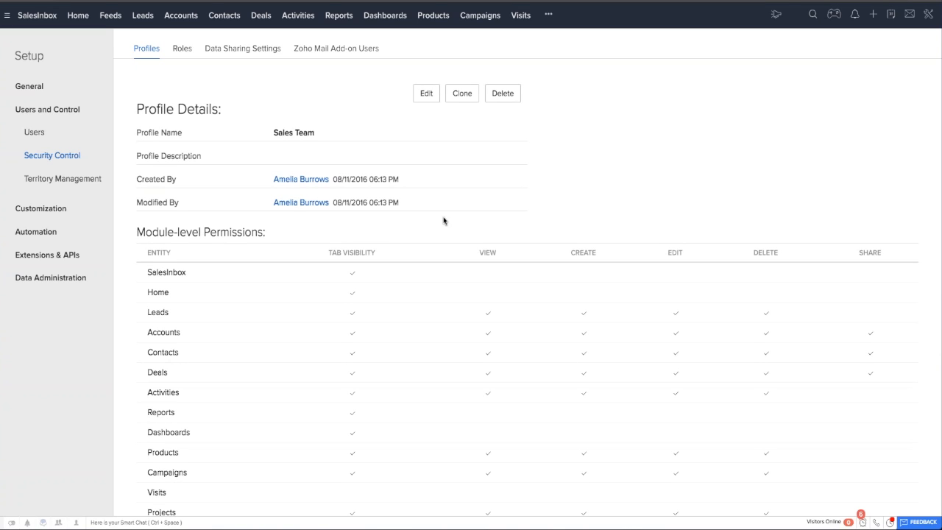
Review the module-level permissions of the Sales Team profile and open the profile's permissions for editing.
scroll(419, 290, "down", 1)
scroll(419, 289, "down", 6)
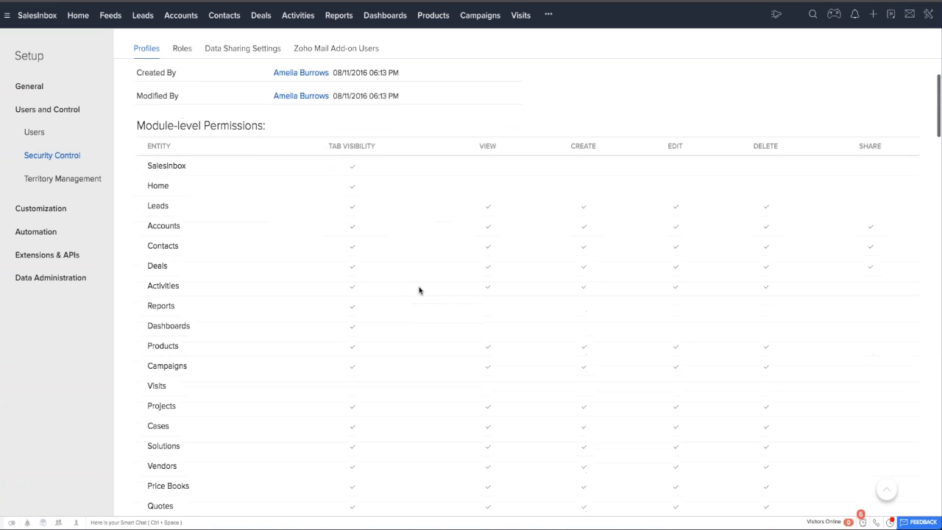
scroll(420, 290, "down", 4)
scroll(419, 290, "up", 10)
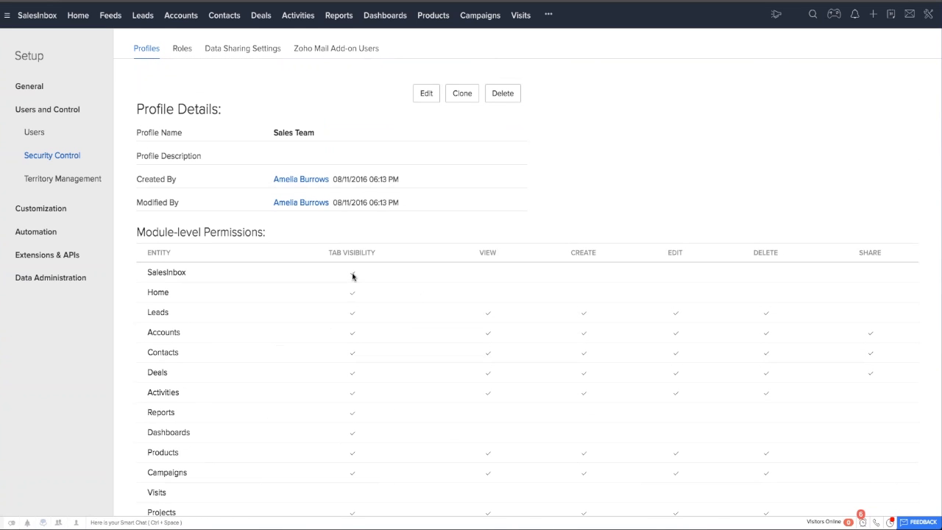
left_click(425, 93)
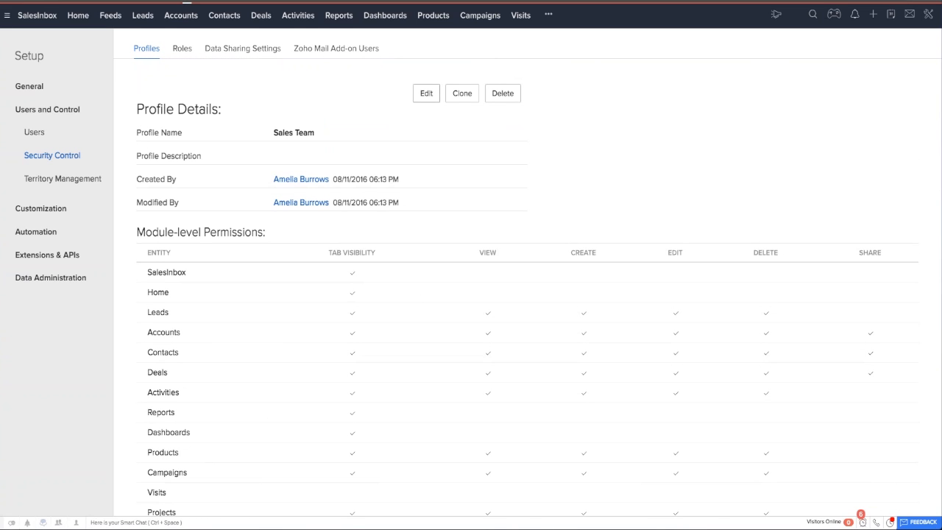
Toggle the Leads View permission off and on, and re-enable Create, Edit and Delete for Leads.
left_click(488, 204)
left_click(487, 204)
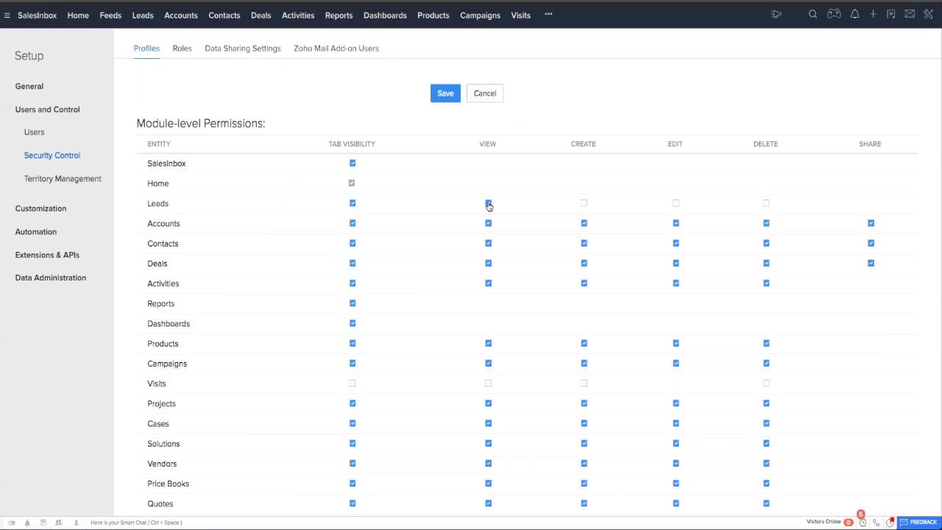
left_click(583, 203)
left_click(675, 203)
left_click(766, 203)
Remove the Delete permission for the Leads and Invoices modules.
scroll(466, 391, "down", 2)
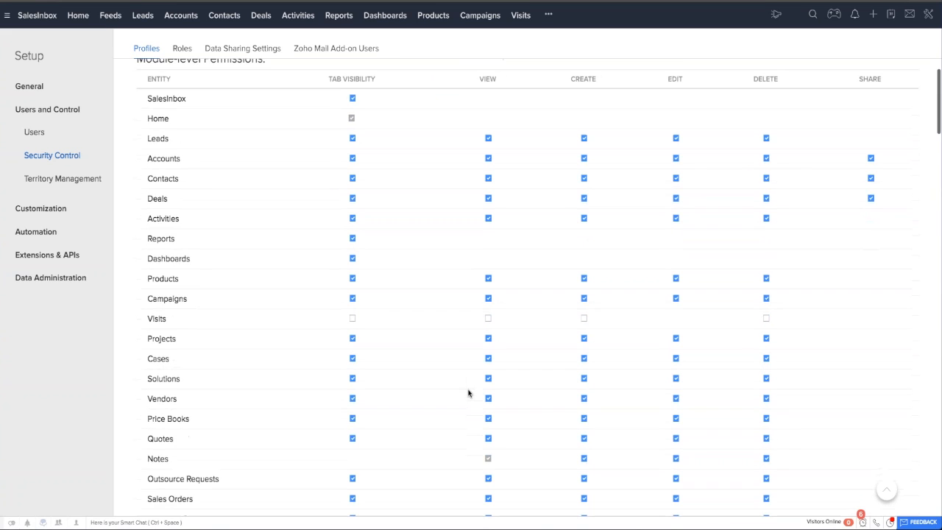
scroll(468, 393, "up", 1)
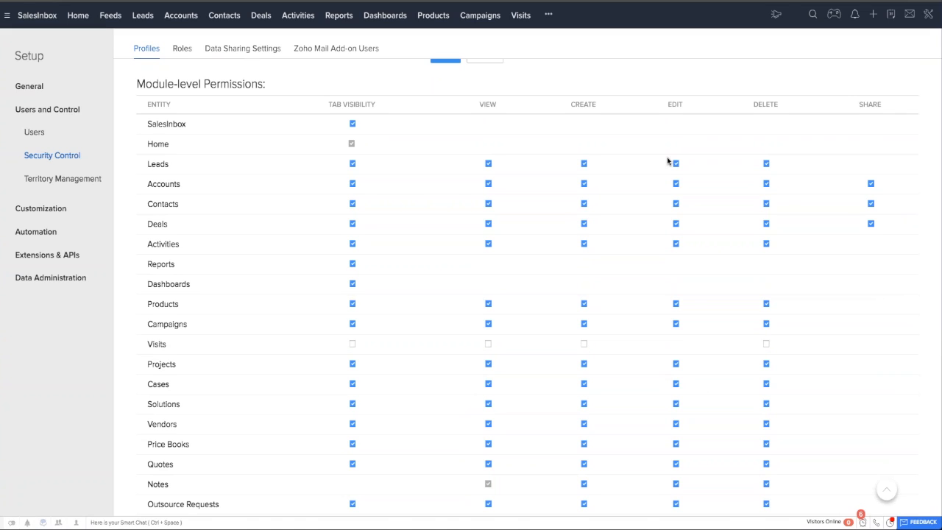
left_click(766, 164)
scroll(540, 287, "down", 3)
scroll(540, 287, "down", 4)
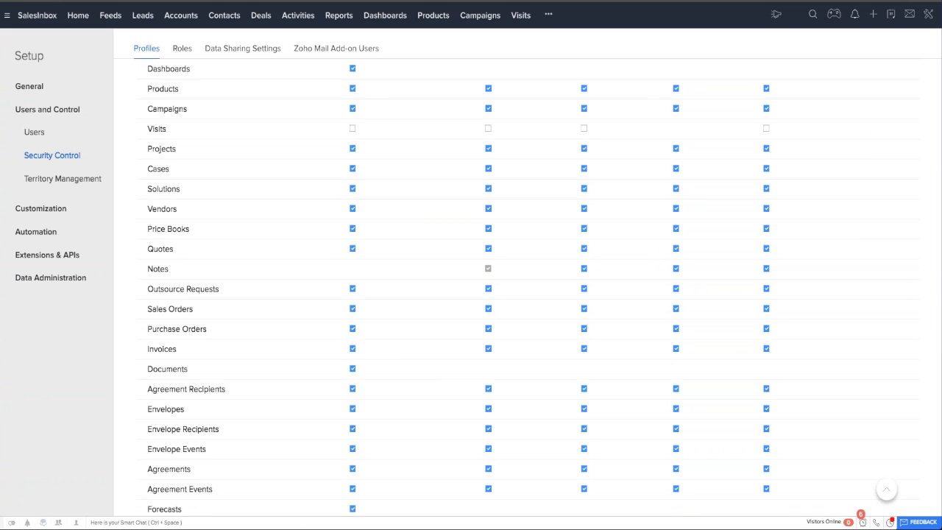
left_click(765, 348)
Review the document, report and import permissions, and disable the Export Leads permission.
scroll(543, 432, "down", 10)
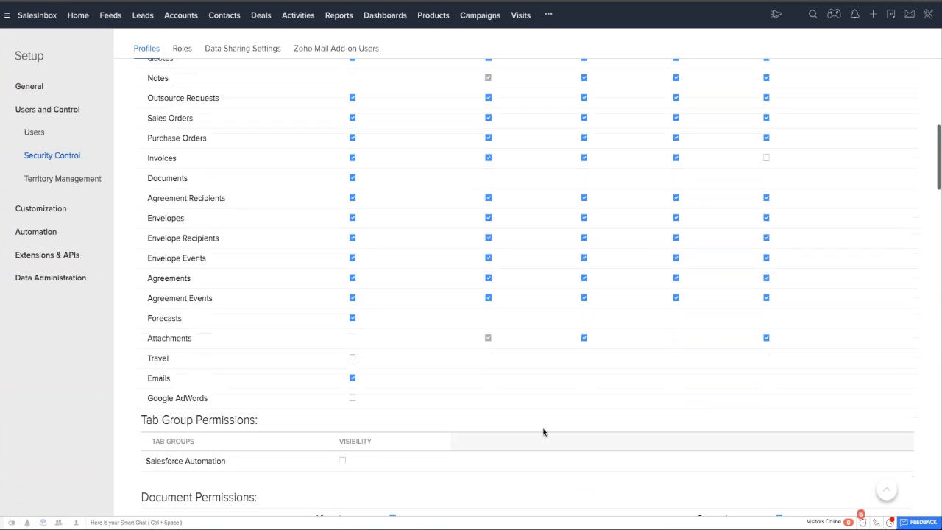
scroll(542, 431, "down", 5)
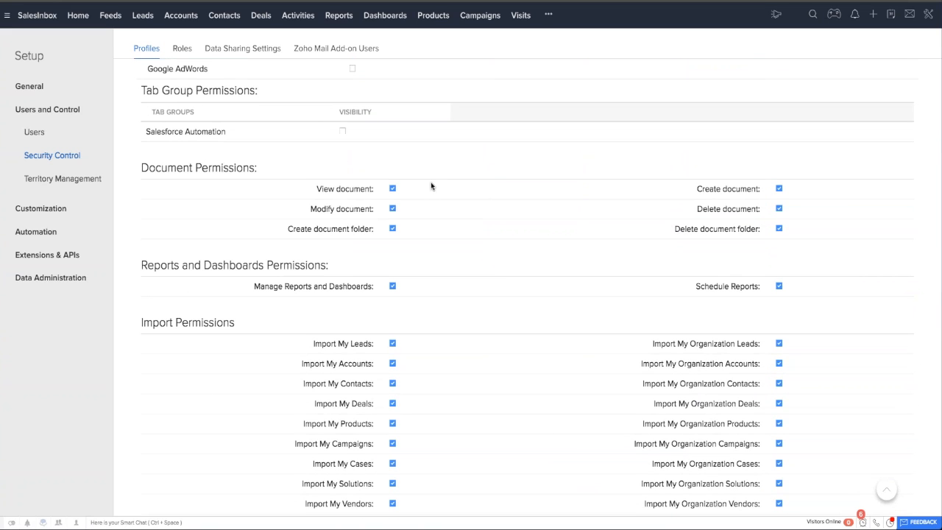
scroll(492, 255, "down", 3)
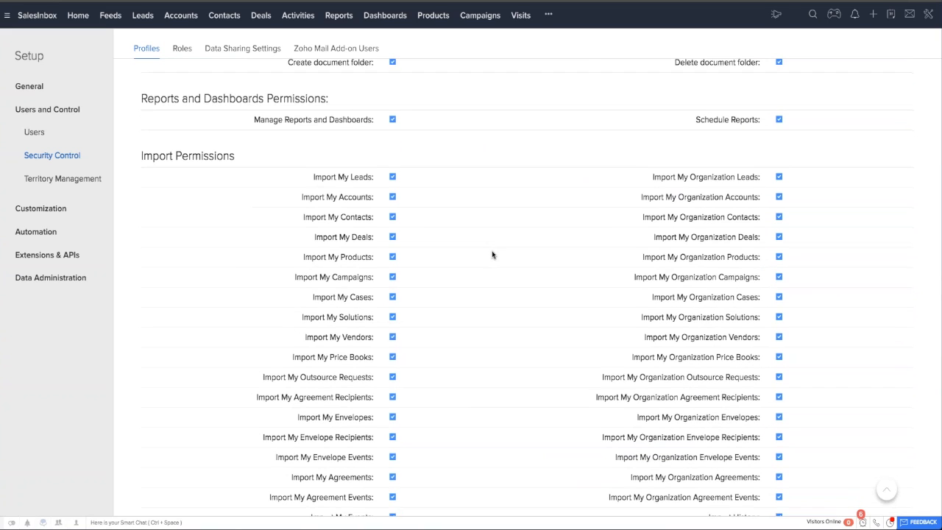
scroll(491, 254, "down", 1)
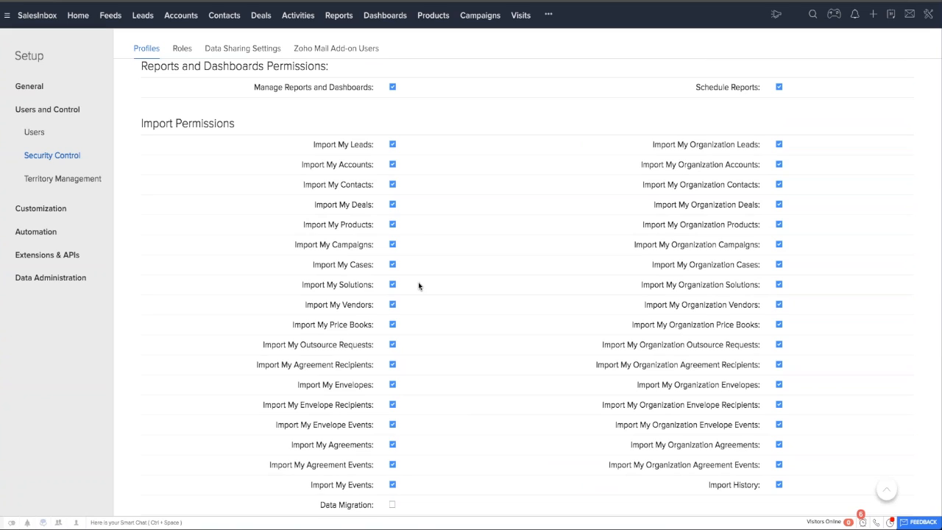
scroll(442, 274, "down", 1)
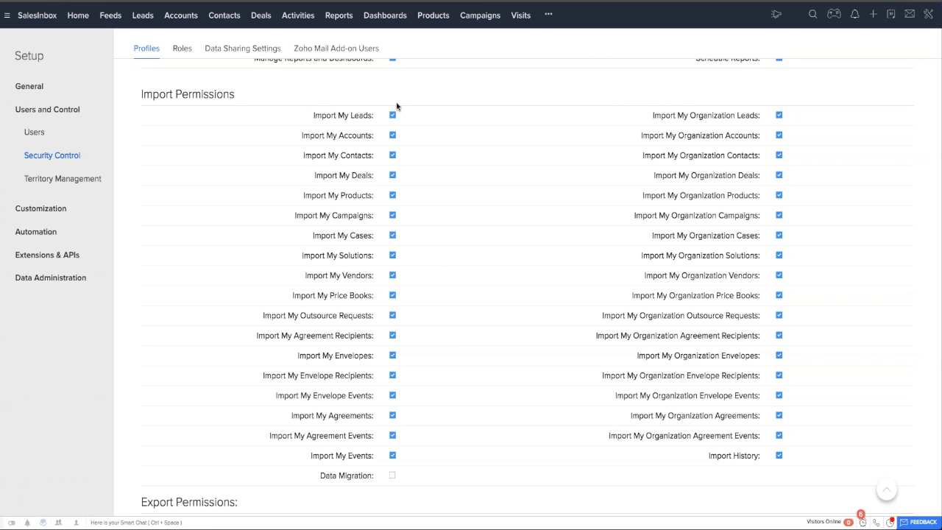
scroll(517, 231, "down", 8)
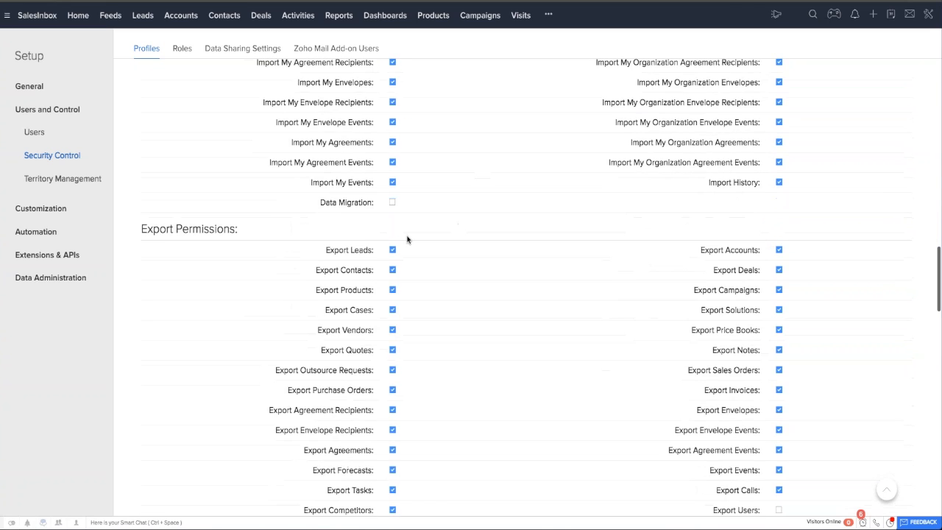
left_click(392, 250)
Review the remaining export, tool, admin, app, general and social permissions, save the Sales Team profile, and return to the profile list.
scroll(473, 322, "down", 10)
scroll(473, 322, "down", 3)
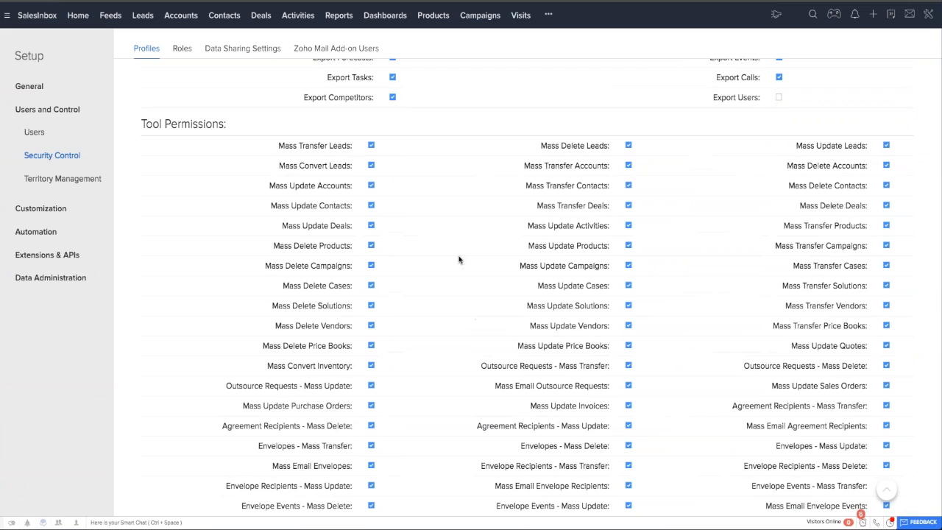
scroll(408, 269, "down", 1)
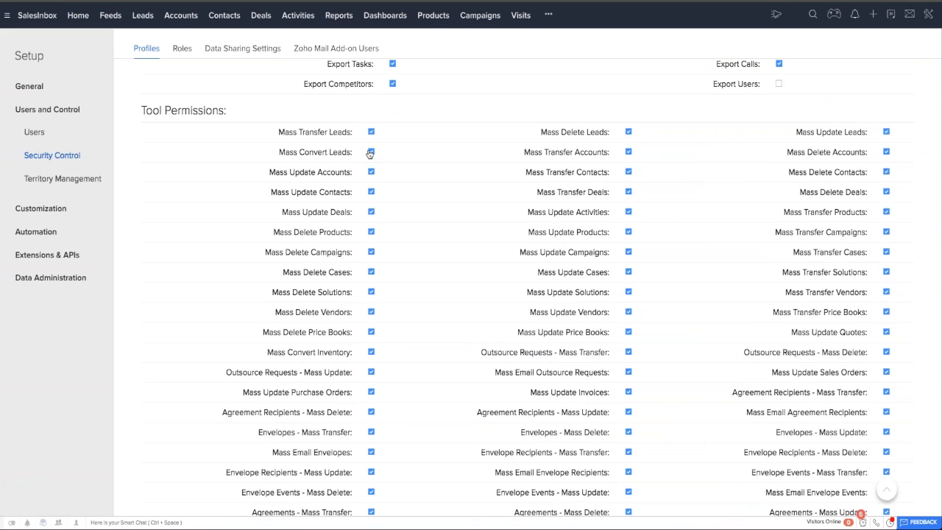
scroll(696, 393, "down", 6)
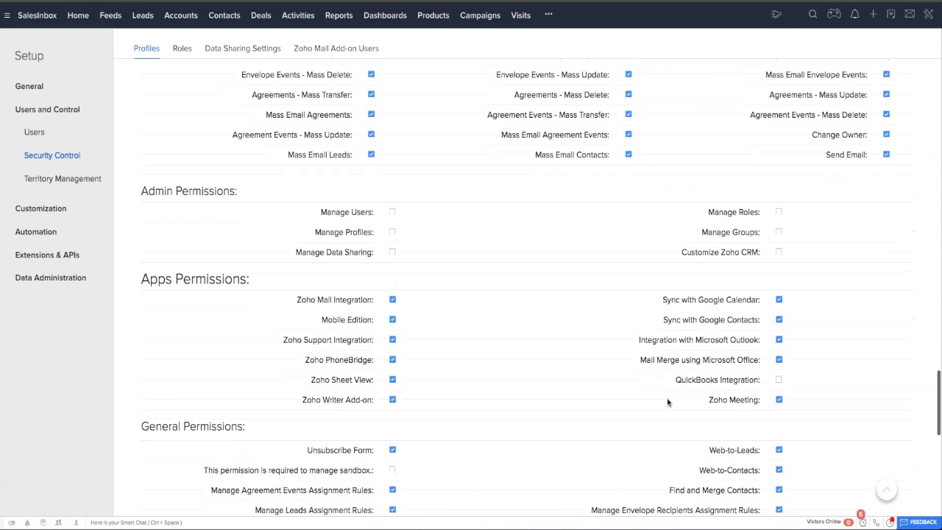
scroll(568, 406, "down", 8)
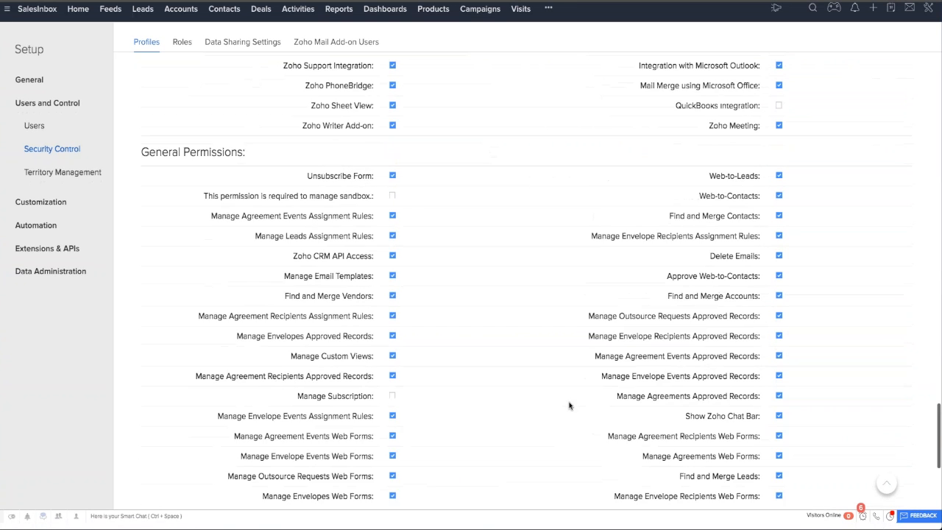
scroll(569, 405, "down", 8)
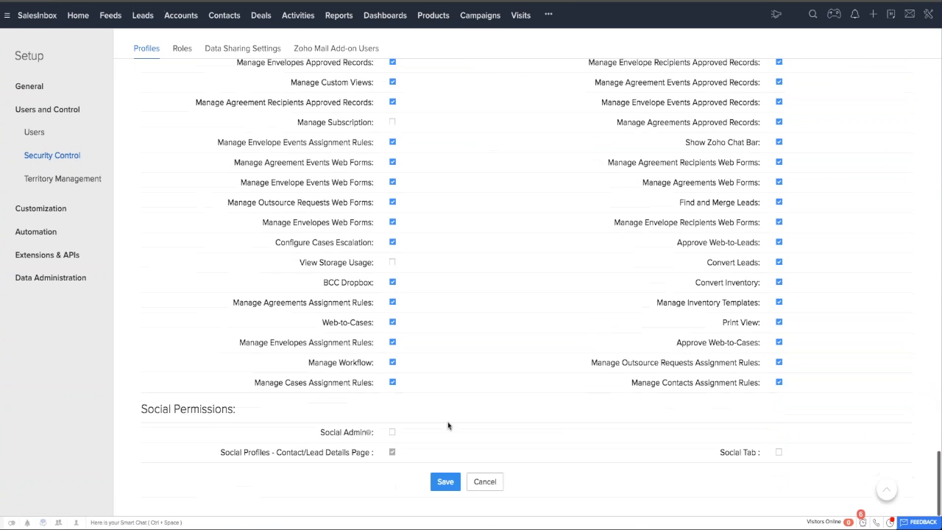
left_click(445, 482)
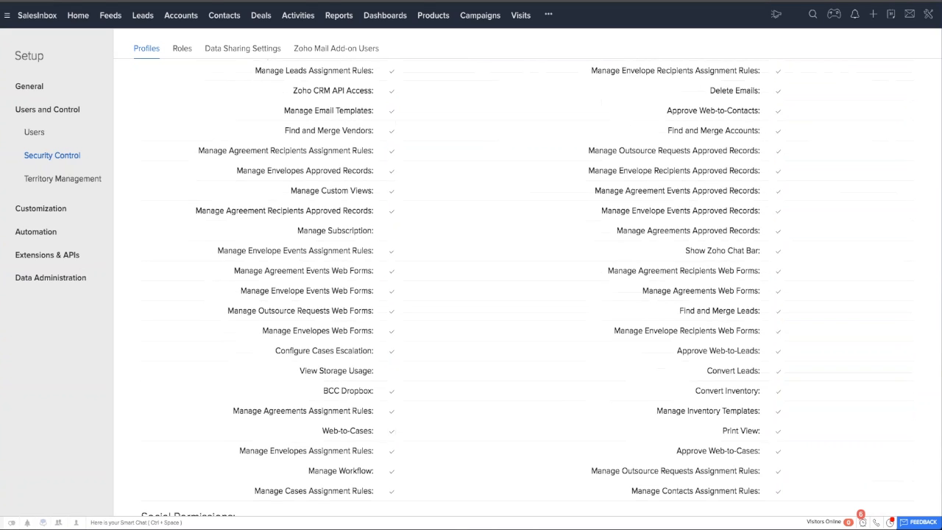
scroll(513, 287, "up", 20)
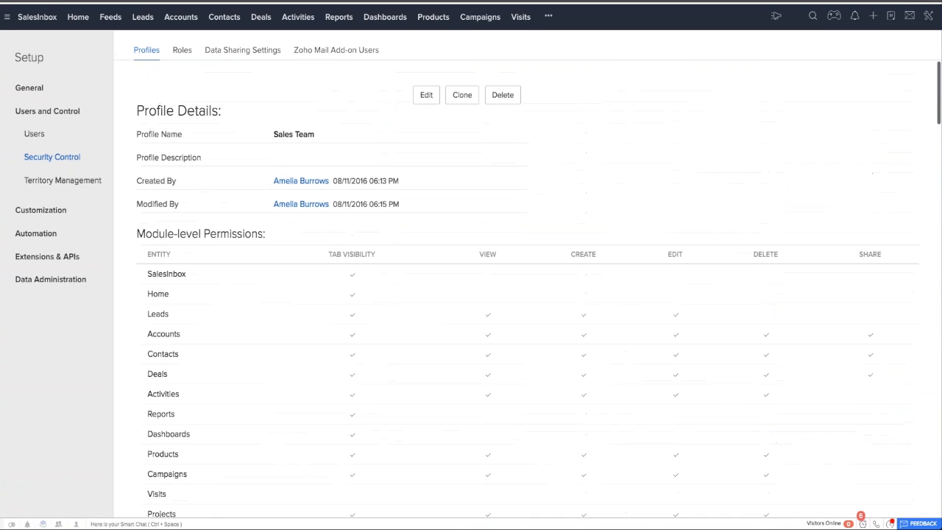
left_click(147, 48)
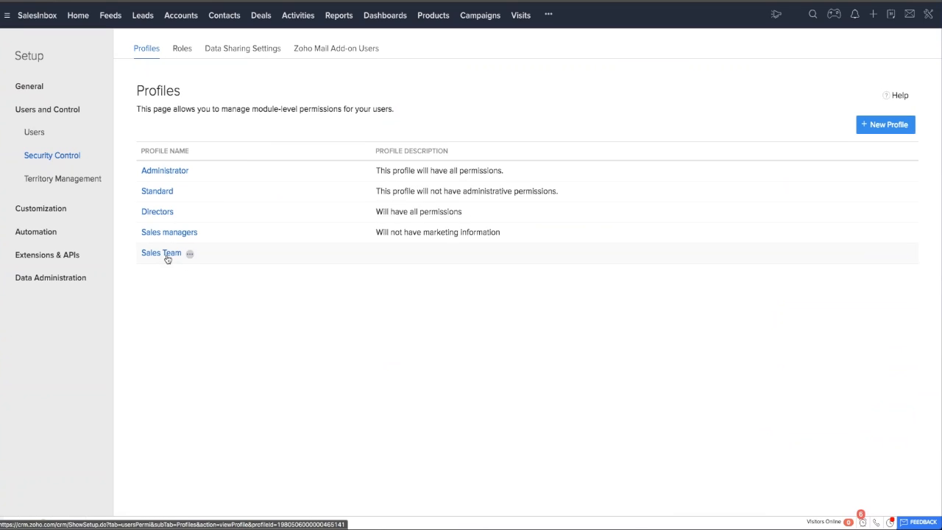
Create a Sales Reps role subordinate to Sales Manager with Share Data with Peers enabled, and return to the role hierarchy.
left_click(181, 48)
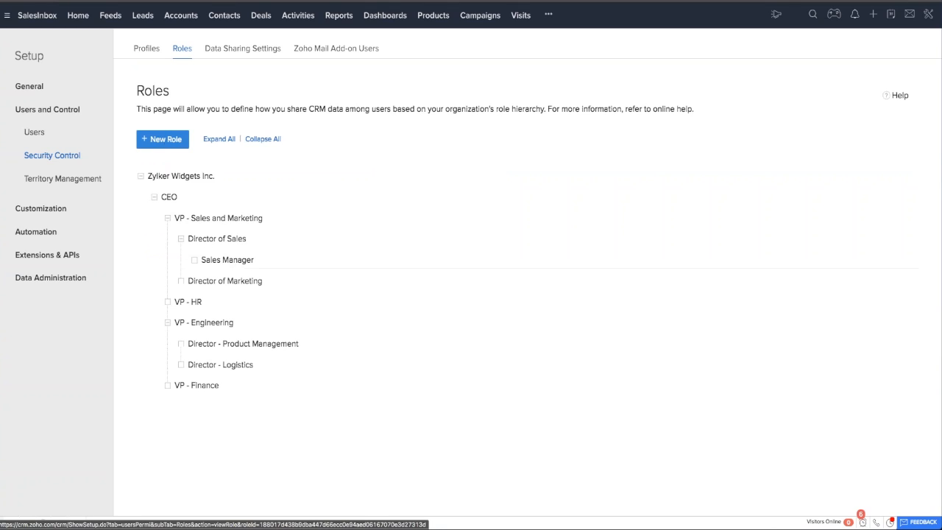
mouse_move(259, 263)
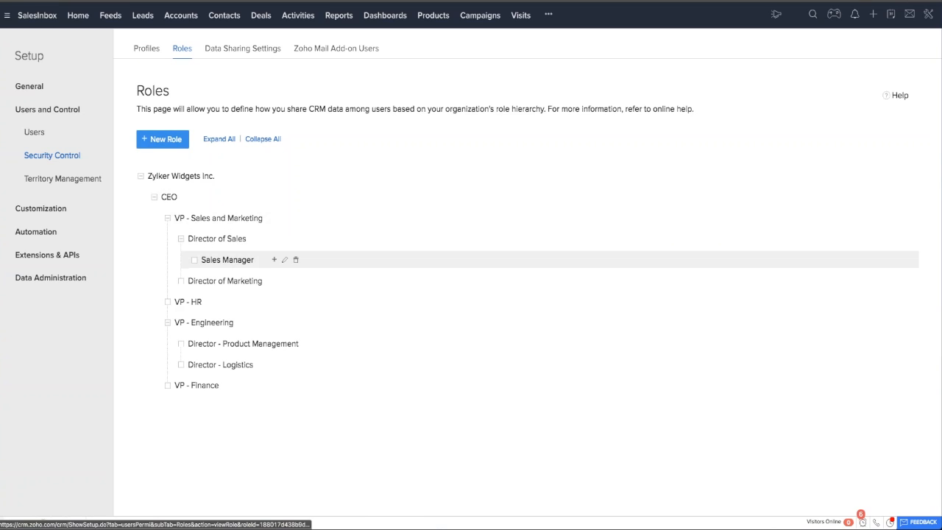
left_click(273, 261)
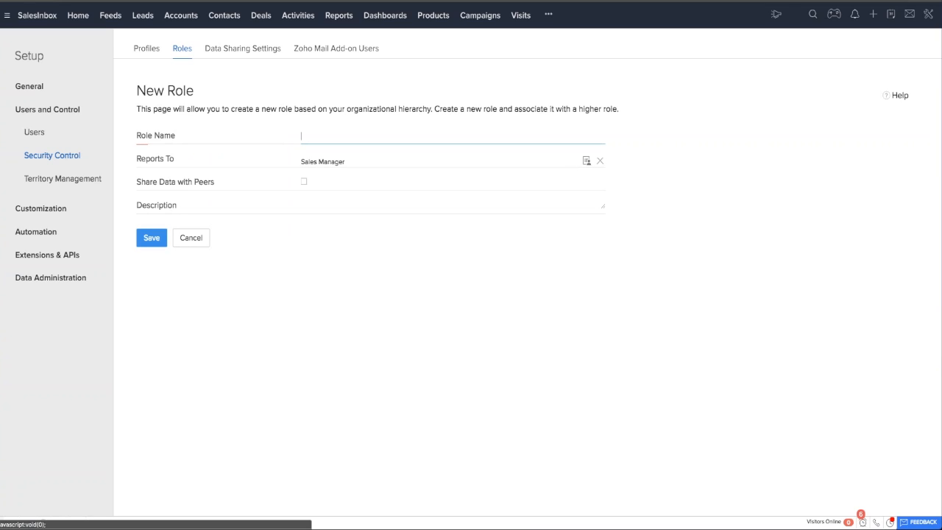
type("Sales Reps")
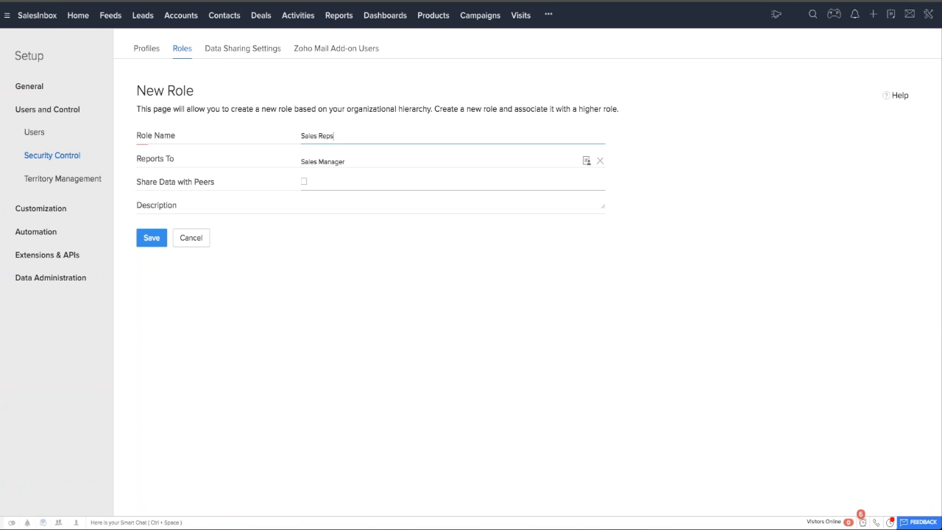
left_click(304, 181)
left_click(151, 238)
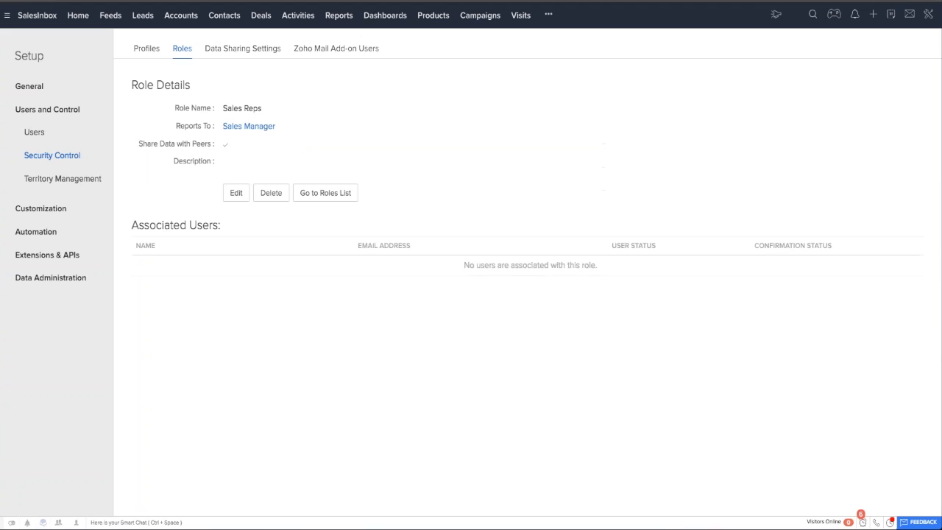
left_click(182, 48)
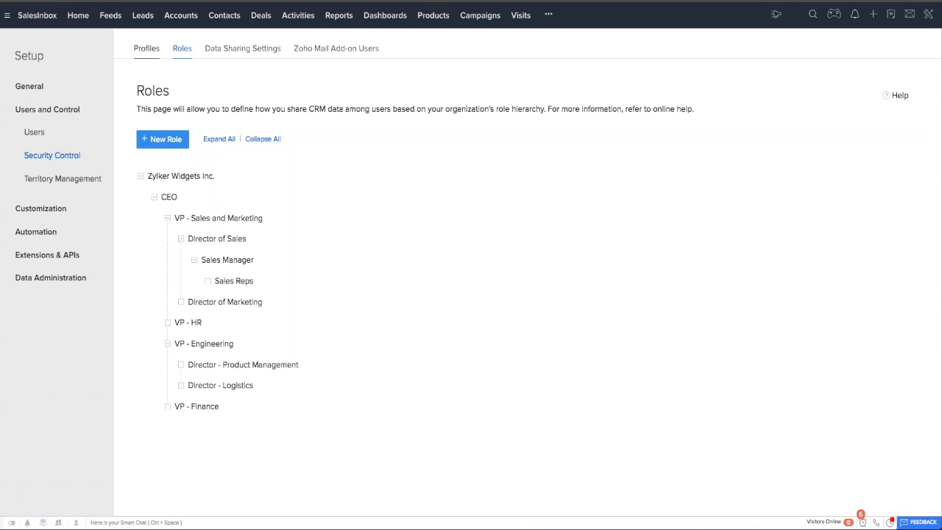
Open the Modules customization page in Setup and look through the list of modules.
left_click(145, 49)
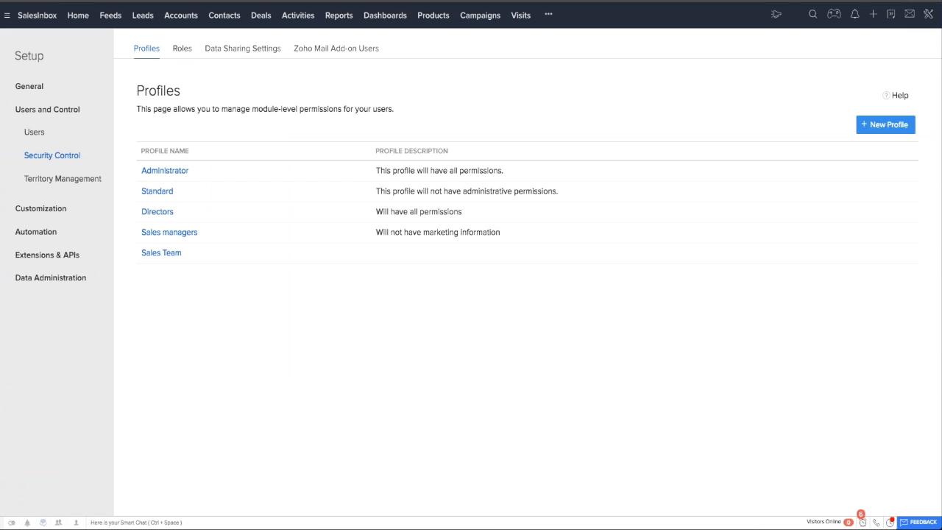
left_click(928, 14)
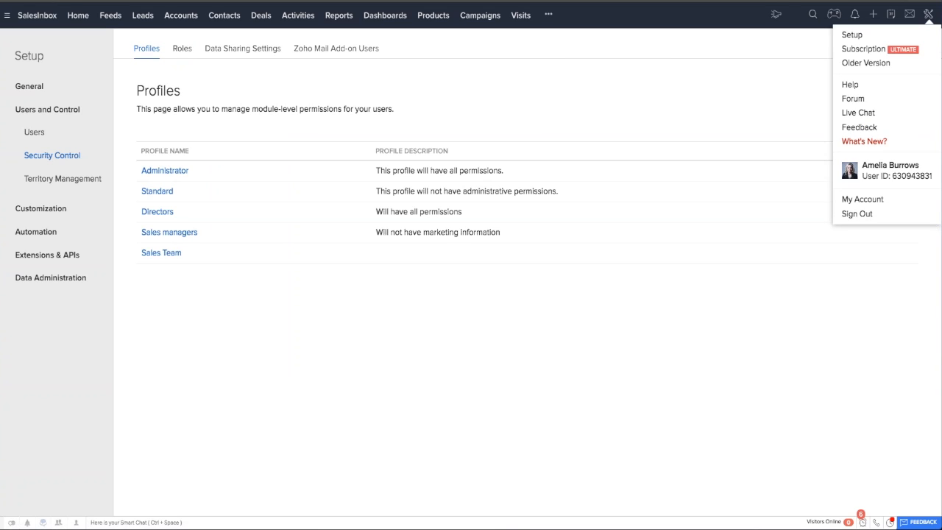
left_click(852, 34)
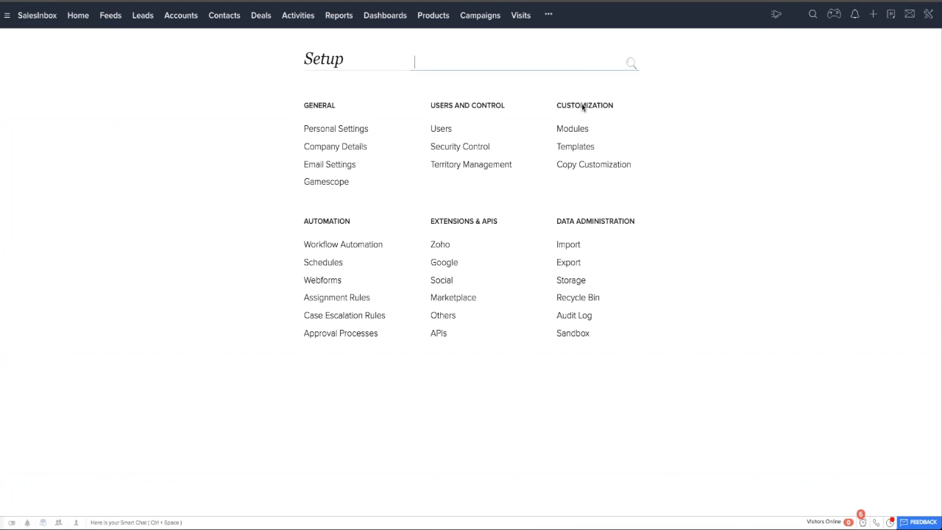
left_click(567, 131)
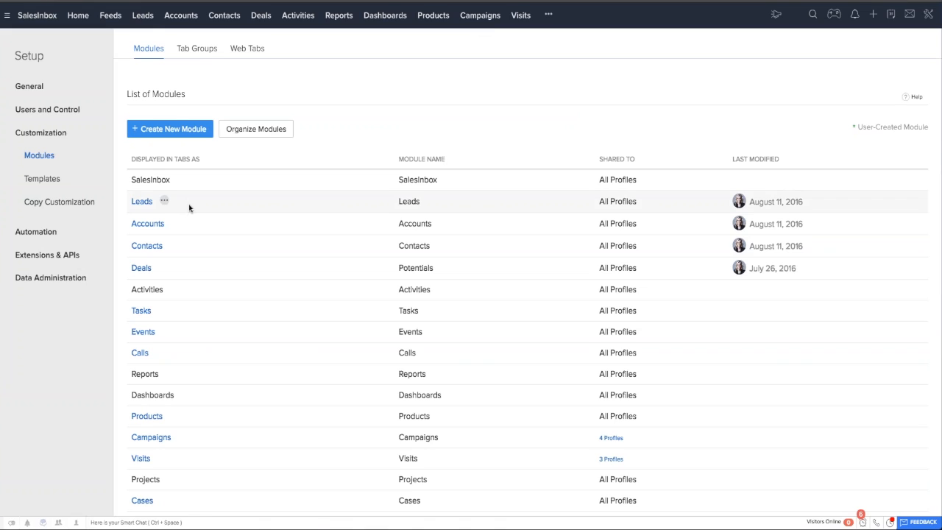
left_click(175, 222)
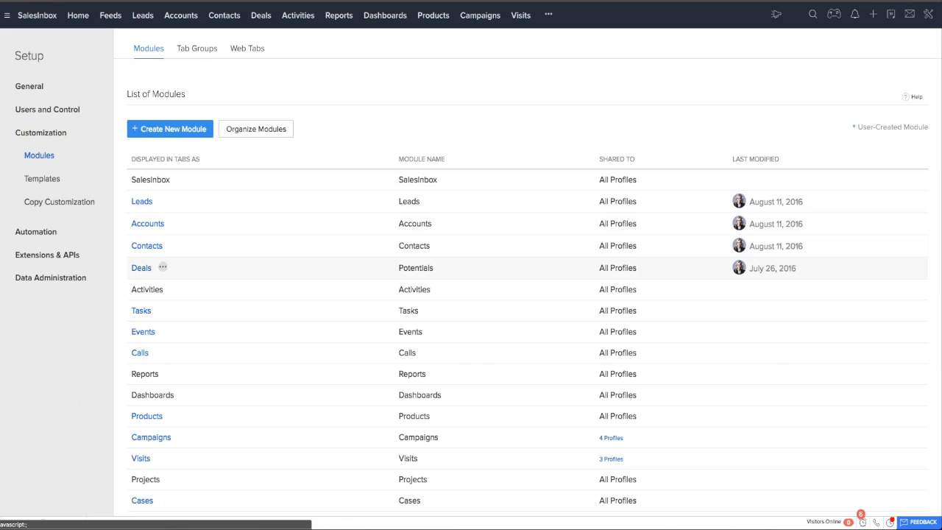
scroll(162, 294, "down", 1)
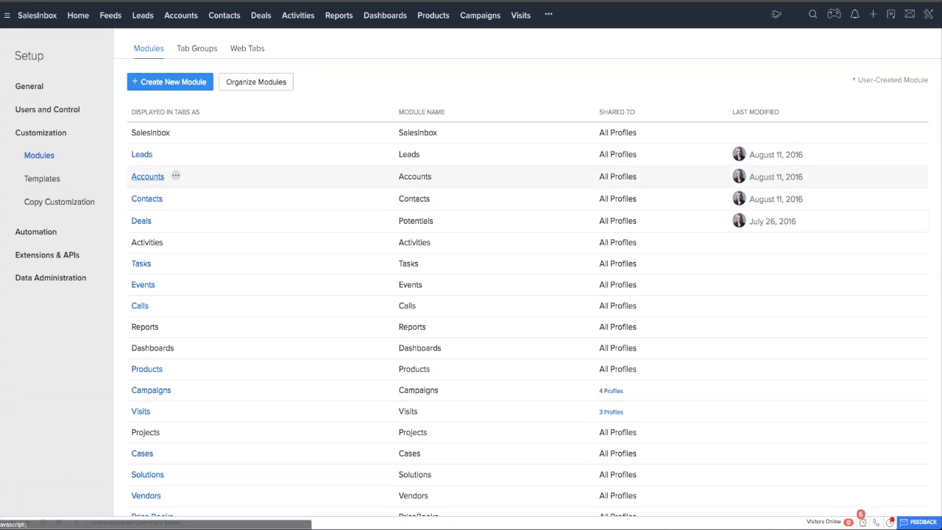
Rename the Leads module, using Prospects as the plural form and Prospect as the singular form.
left_click(164, 153)
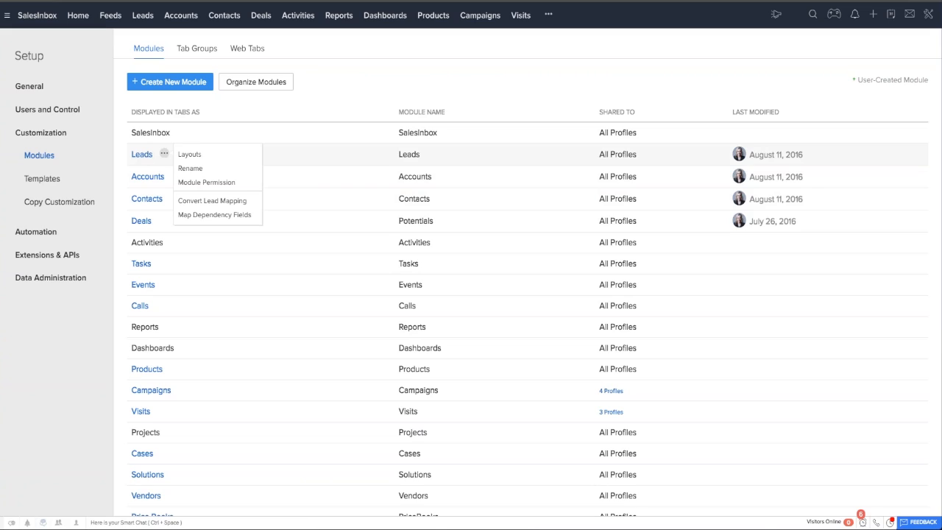
left_click(191, 168)
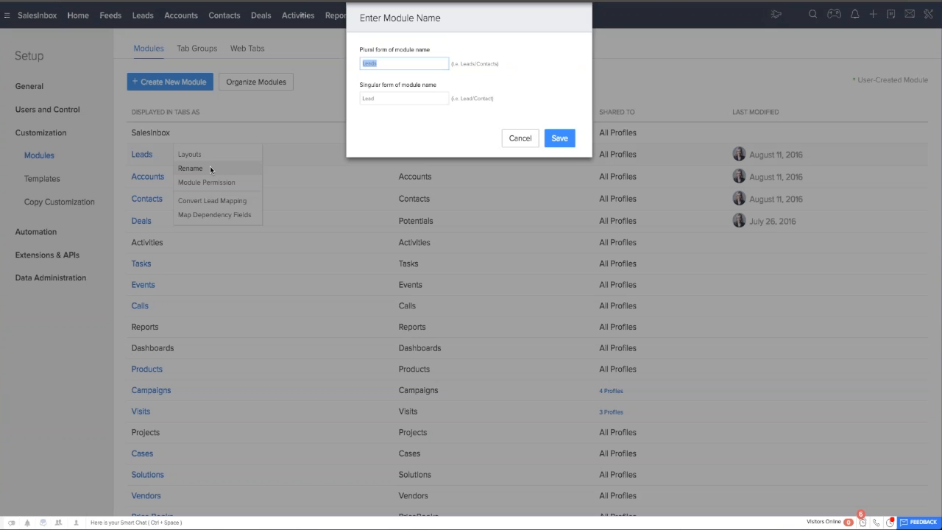
type("Prospects")
key("Tab")
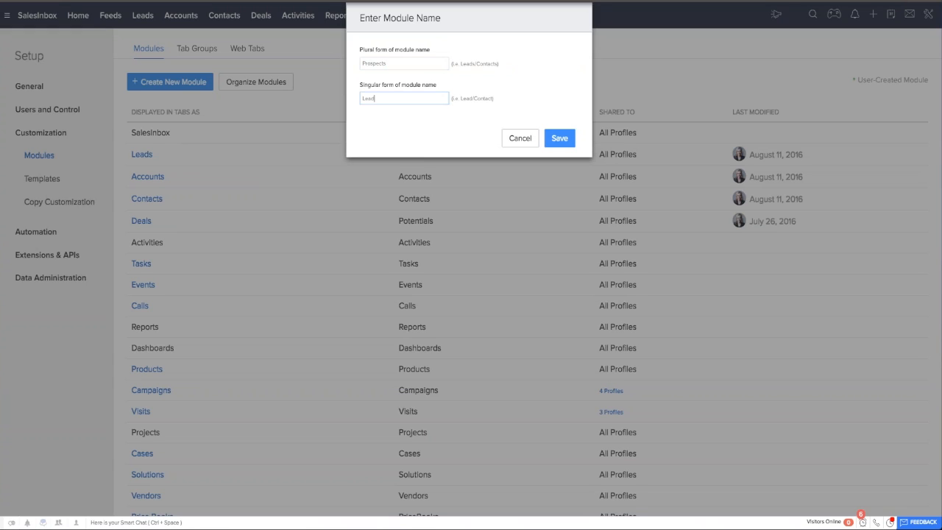
type("Prospect")
key("Return")
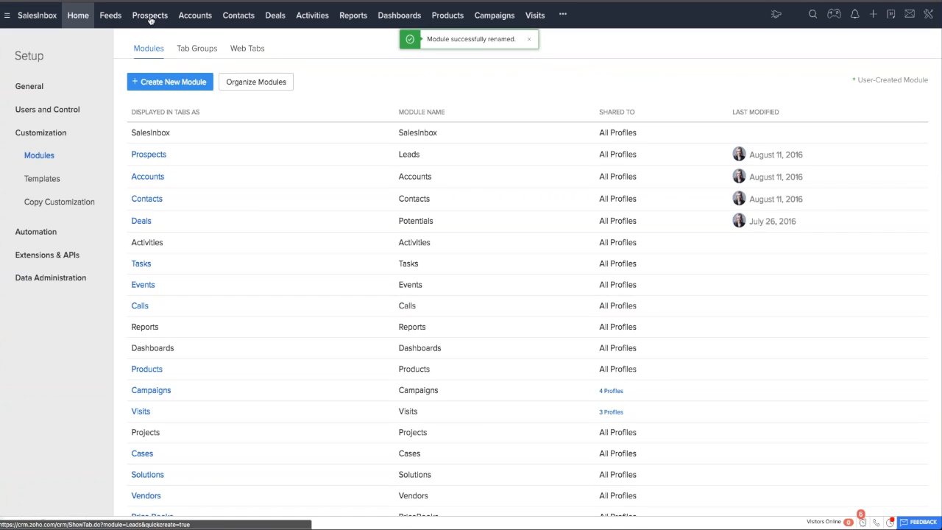
Rename the Prospects module back to Leads in the plural and Lead in the singular.
left_click(177, 153)
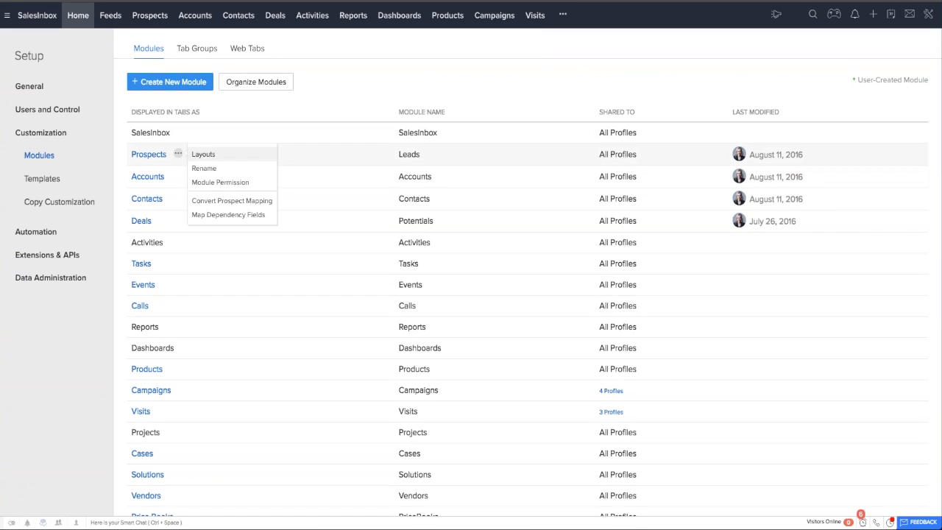
left_click(202, 168)
type("Lea")
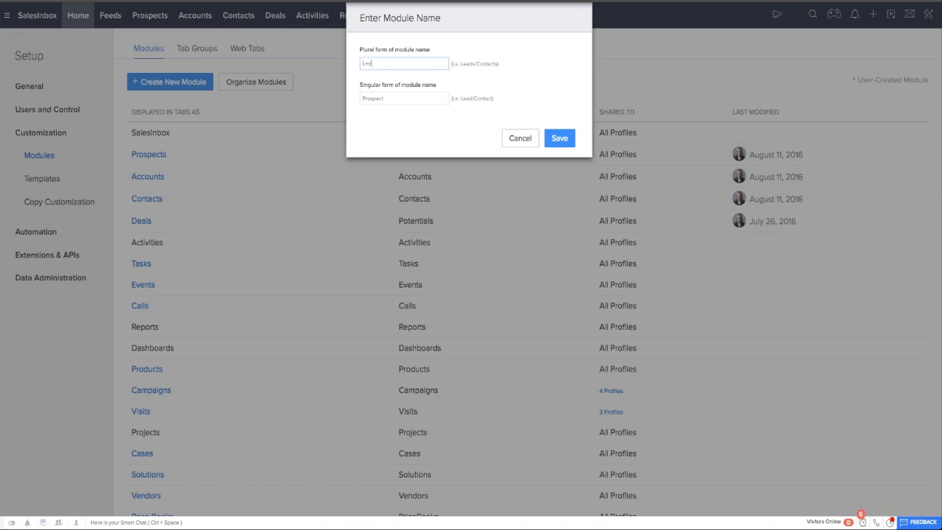
type("ds")
key("Tab")
type("Lead")
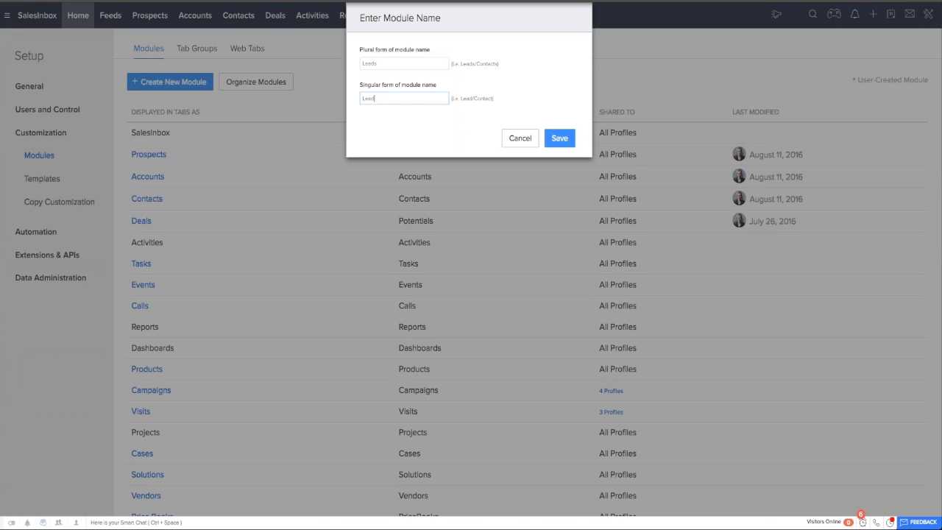
key("Return")
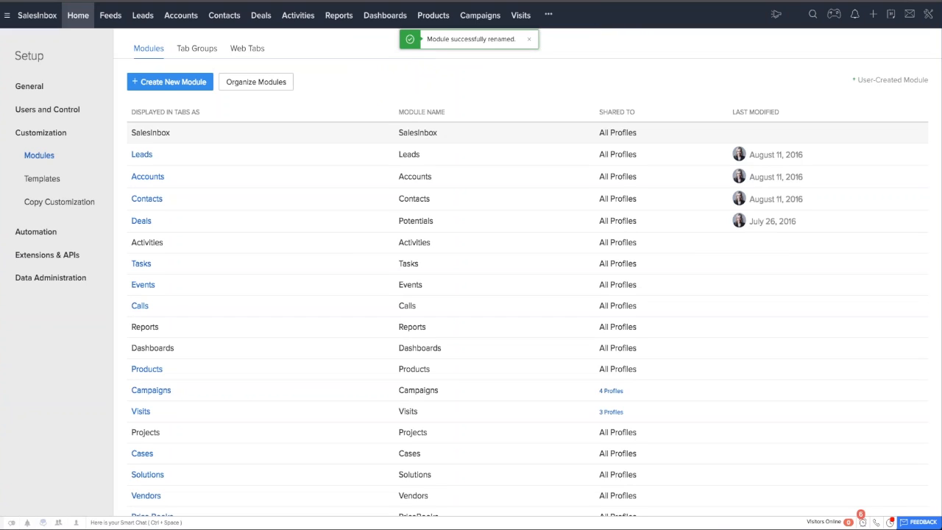
Open the layouts of the Leads module and start a new layout cloned from the Standard layout.
mouse_move(172, 155)
left_click(164, 154)
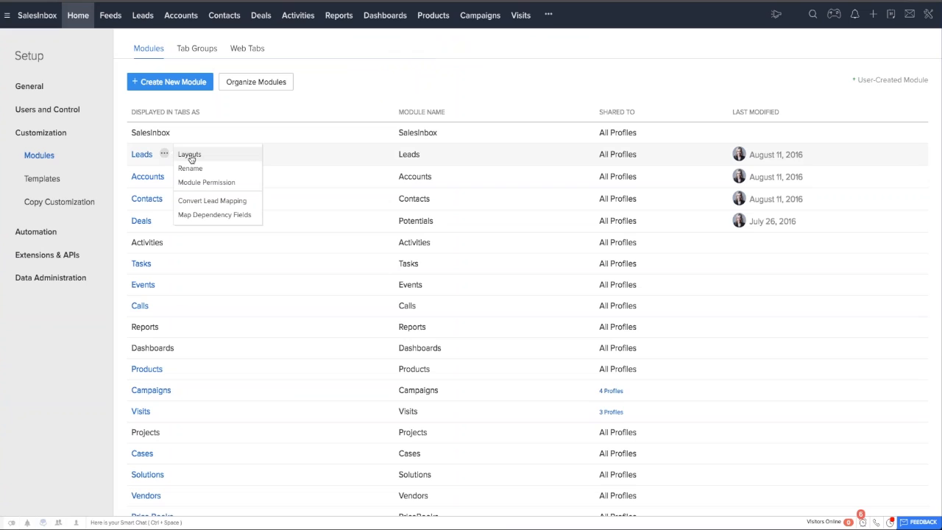
left_click(187, 155)
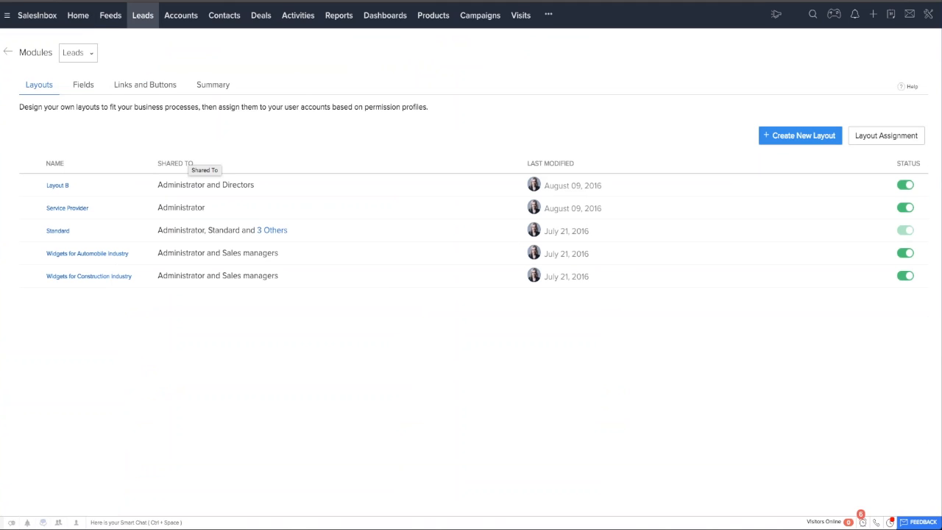
mouse_move(106, 178)
left_click(795, 138)
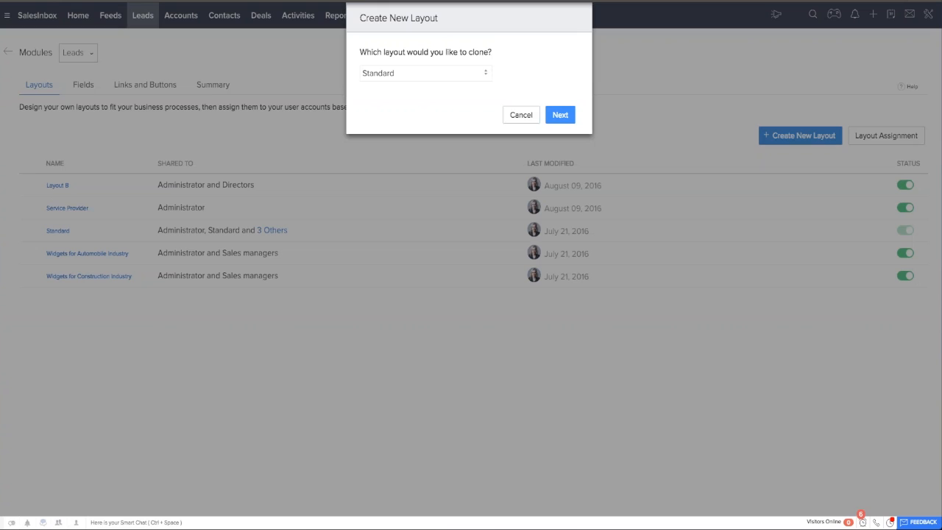
left_click(425, 73)
left_click(426, 73)
left_click(560, 115)
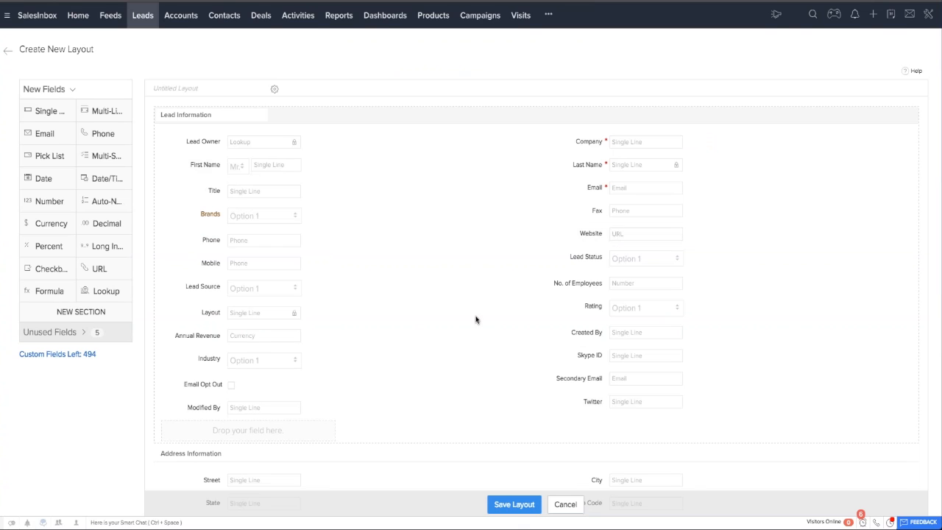
Turn off the required setting of the Company field in Lead Information and mark it as required again.
scroll(475, 319, "down", 3)
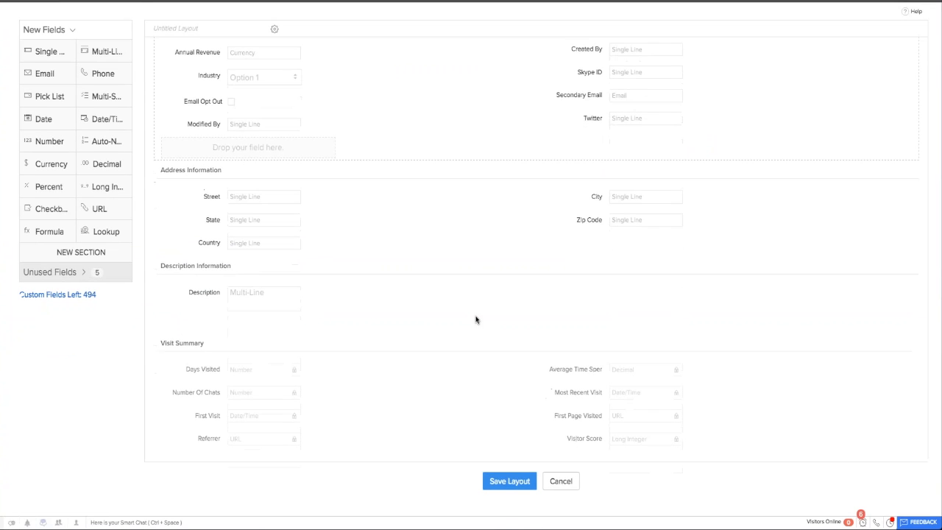
scroll(475, 319, "up", 5)
scroll(475, 319, "up", 2)
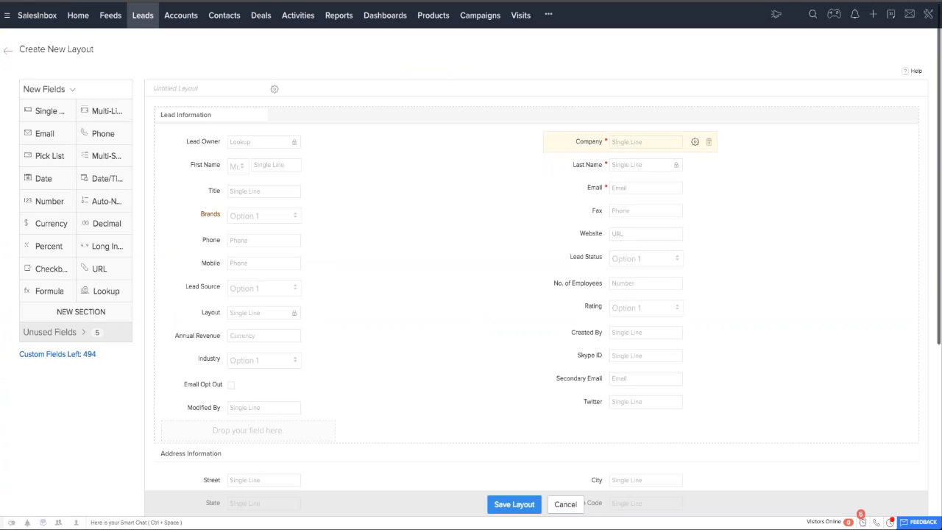
left_click(695, 142)
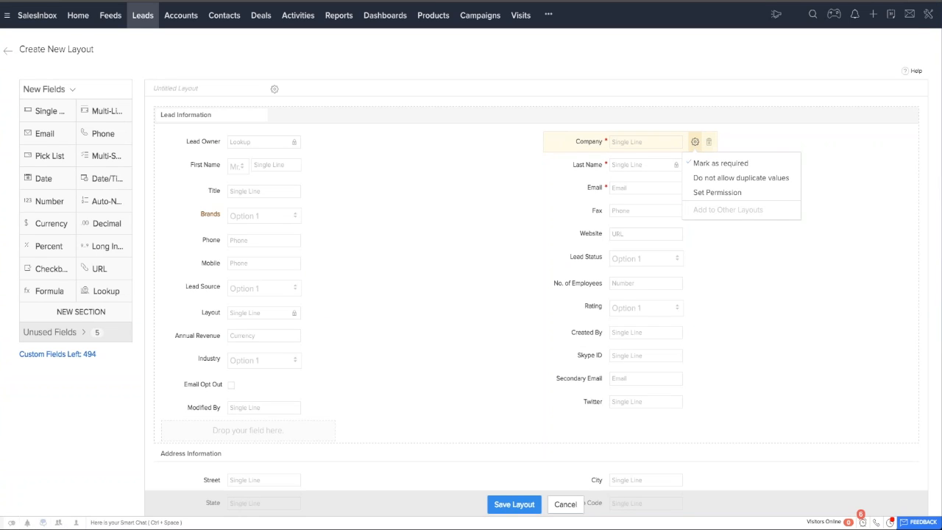
left_click(706, 167)
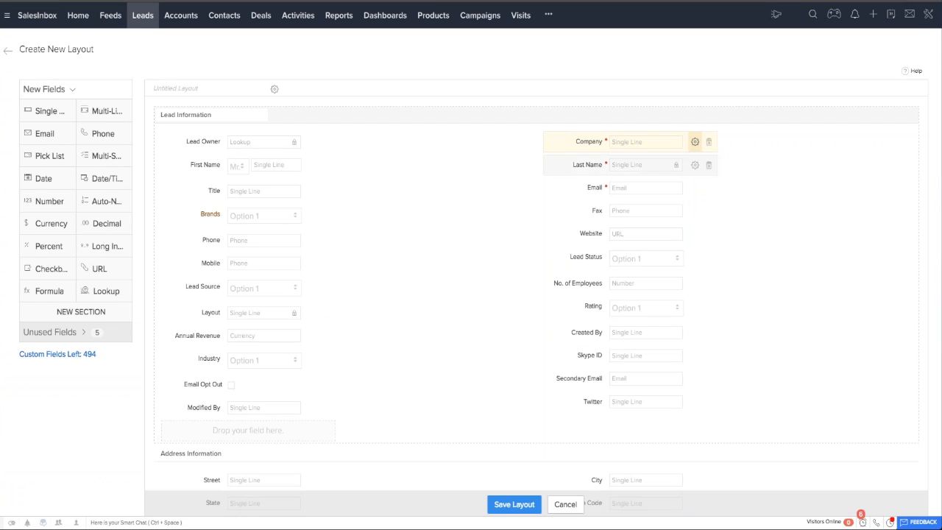
left_click(695, 142)
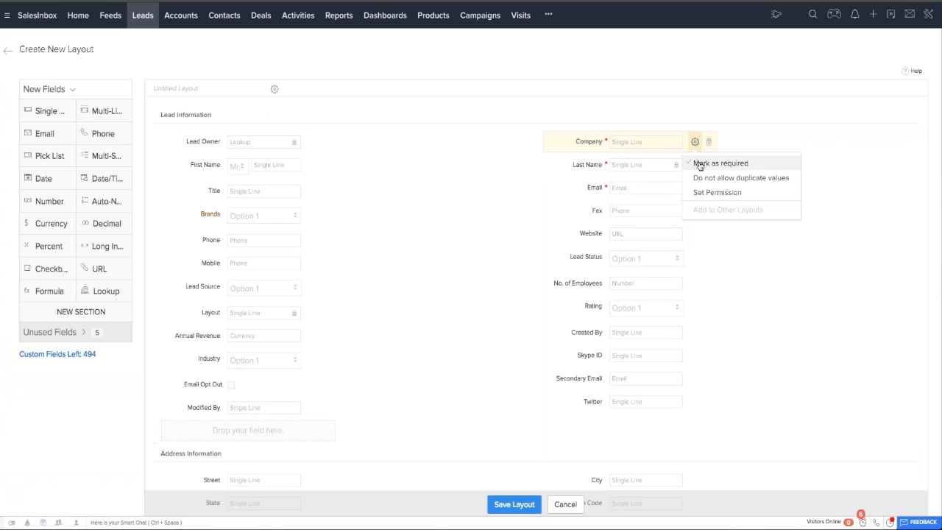
left_click(699, 162)
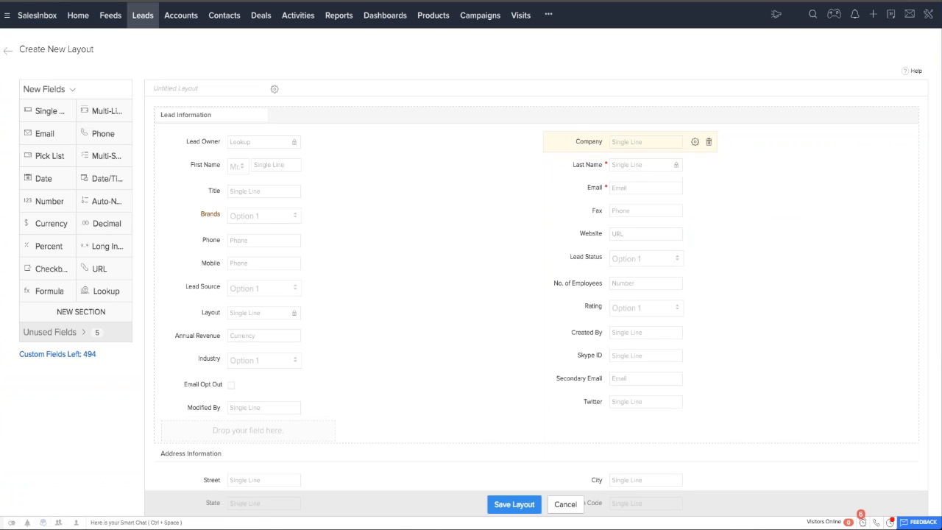
left_click(695, 142)
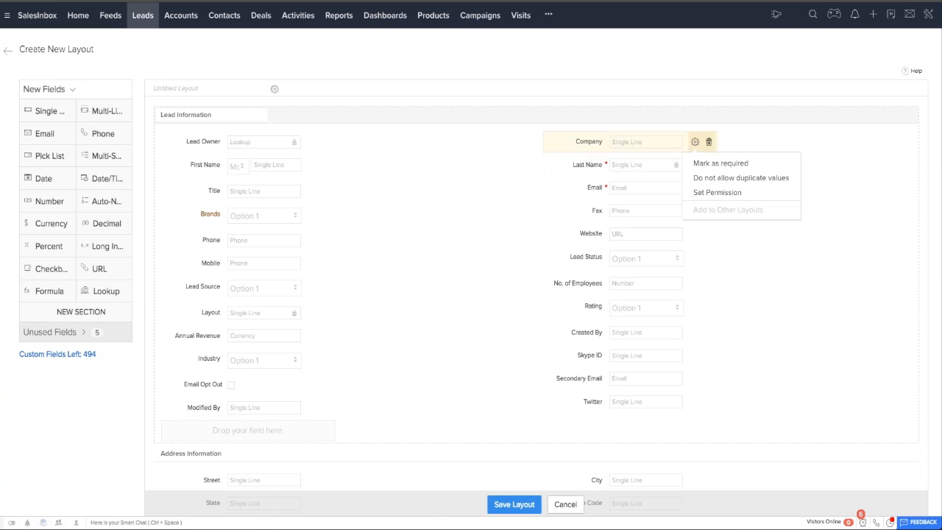
left_click(721, 163)
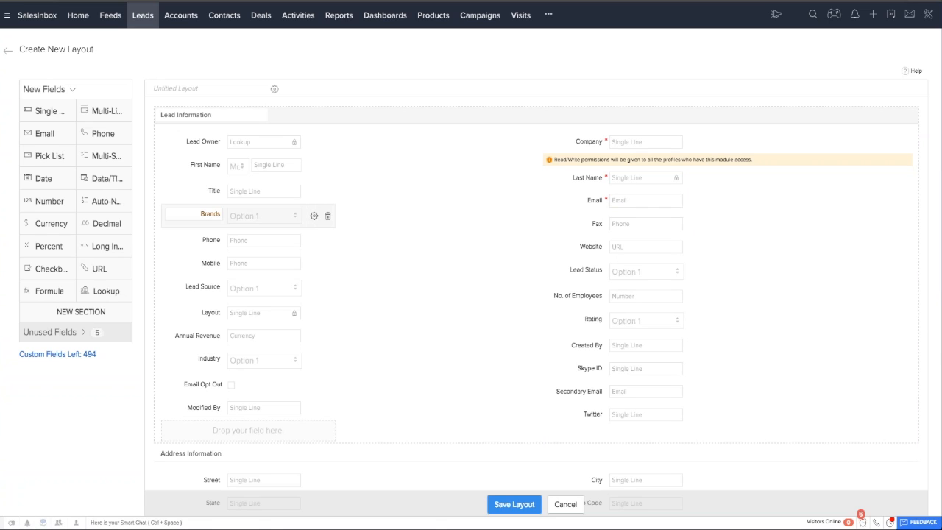
Remove the Brands field from the Lead Information section of the layout.
left_click(329, 218)
left_click(491, 312)
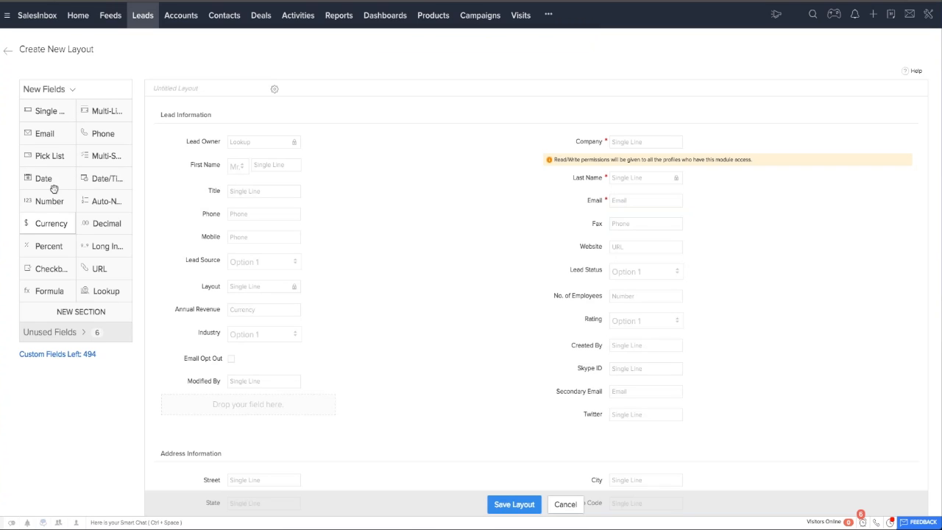
Add a pick list field above Title, labeled Client Type, with the options Buyer and Renter.
left_click_drag(57, 156, 232, 190)
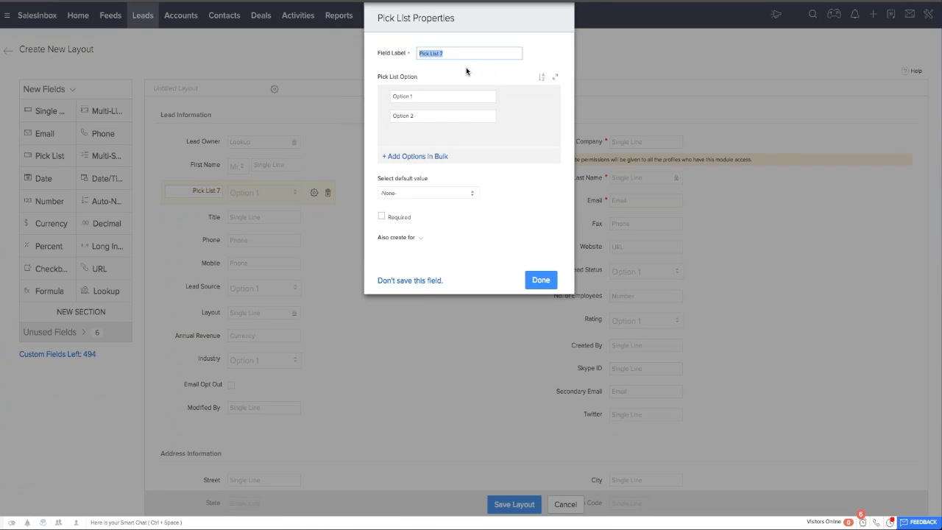
type("Client Type")
key("Tab")
type("Buye")
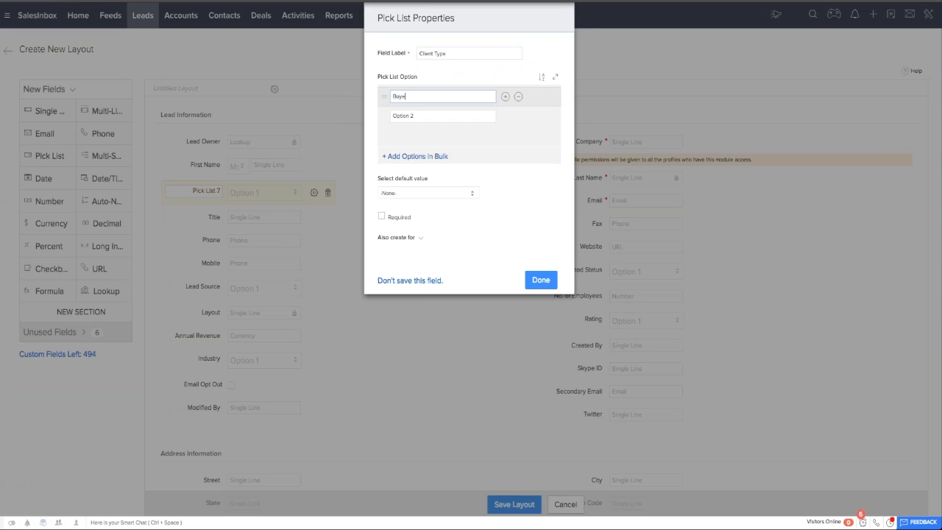
type("r")
key("Tab")
type("re")
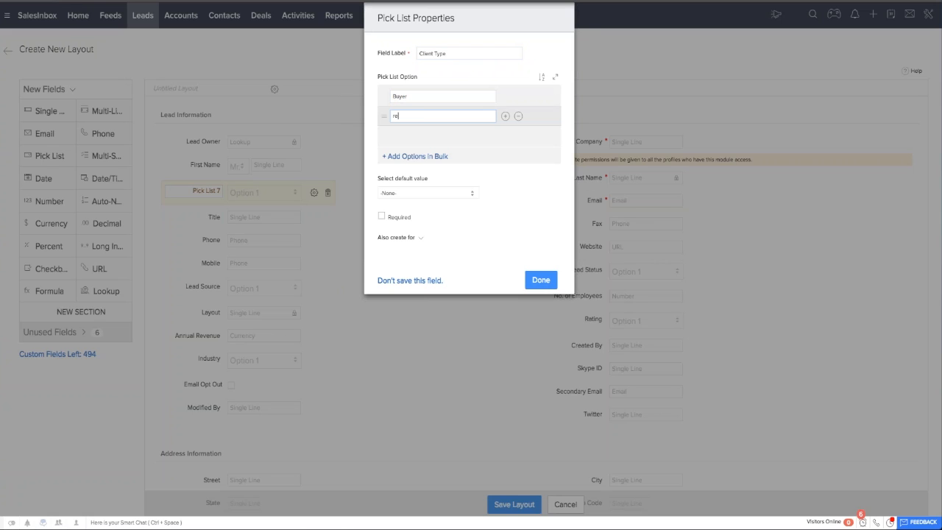
type("nter")
Look through the predefined choices offered for adding pick list options in bulk, including the US State list.
left_click(438, 157)
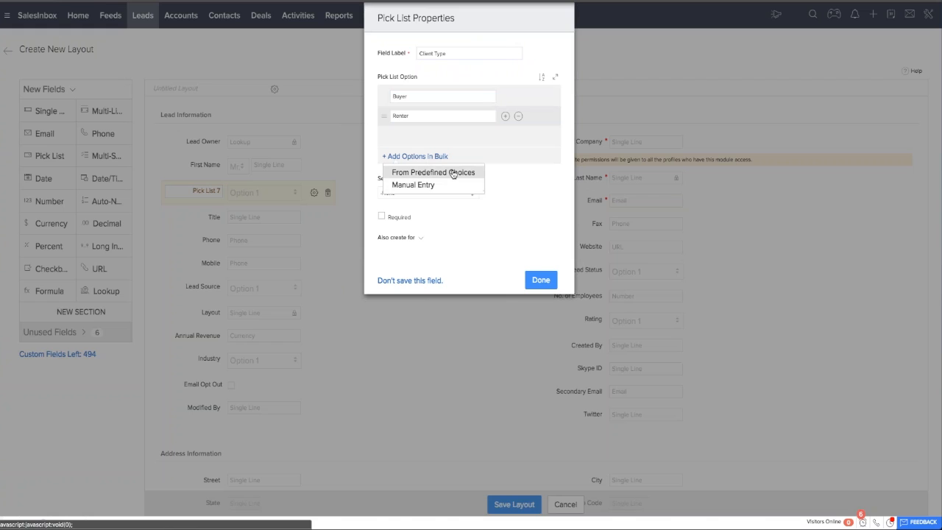
left_click(453, 173)
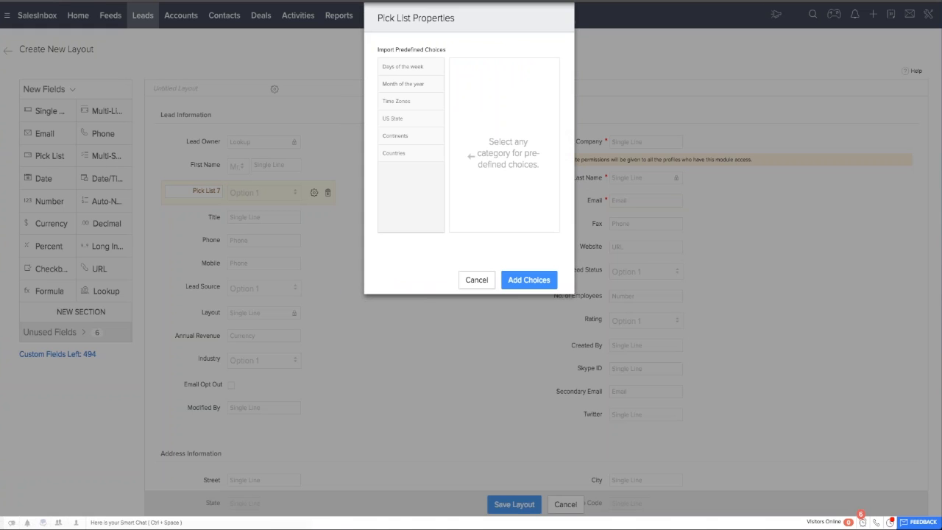
left_click(409, 86)
left_click(407, 120)
scroll(489, 158, "down", 8)
scroll(490, 173, "down", 10)
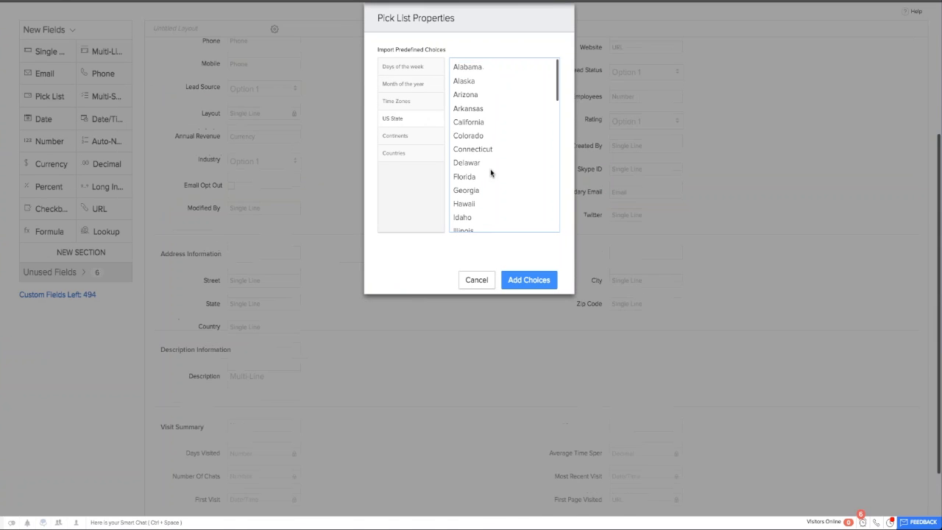
scroll(491, 173, "up", 5)
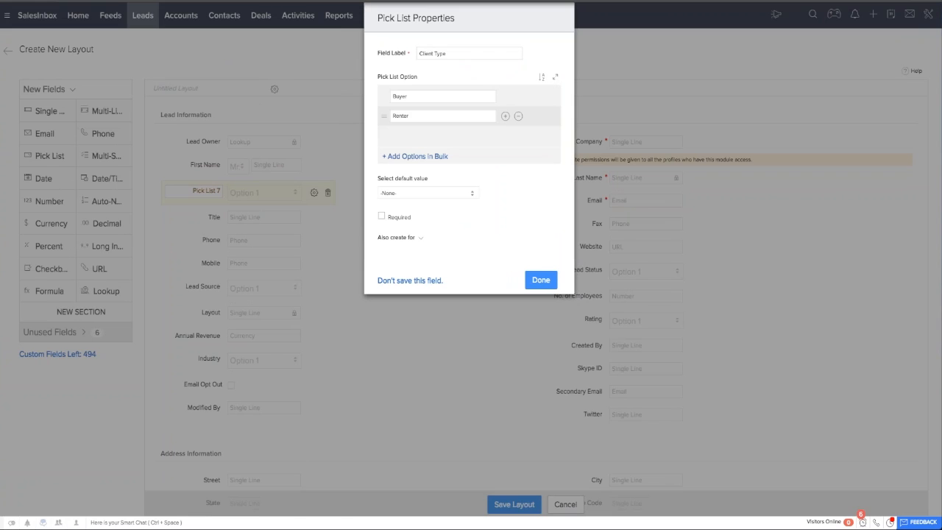
Also create the Client Type field for Contact and for the Standard layout of Account, and try to save the field.
left_click(417, 239)
scroll(423, 239, "down", 1)
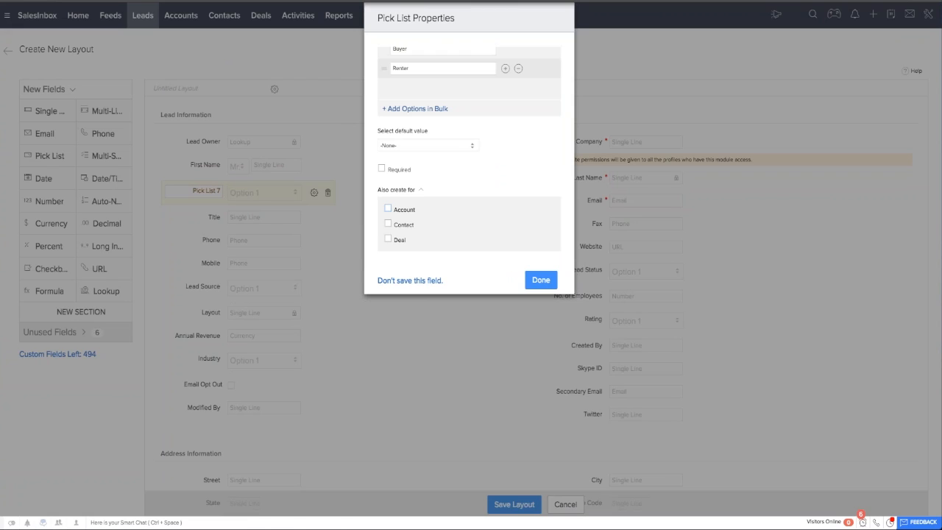
left_click(388, 208)
left_click(418, 200)
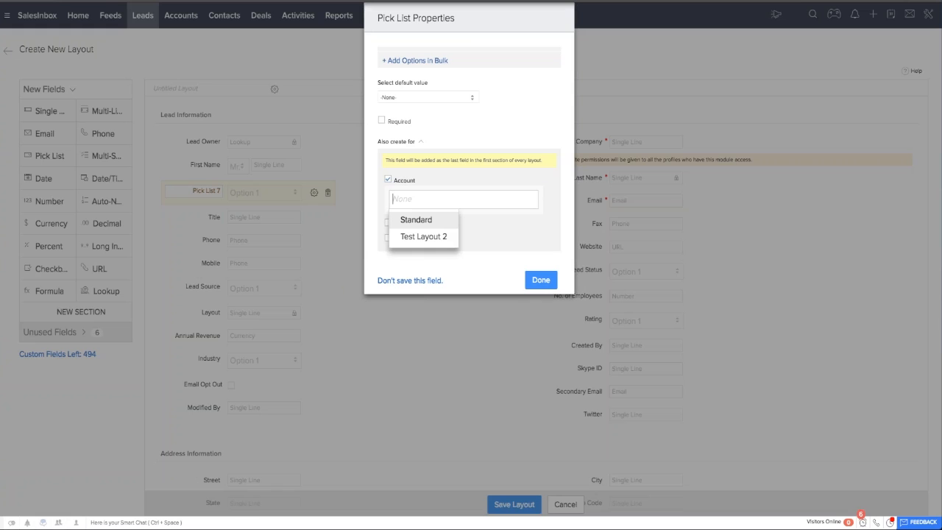
left_click(417, 219)
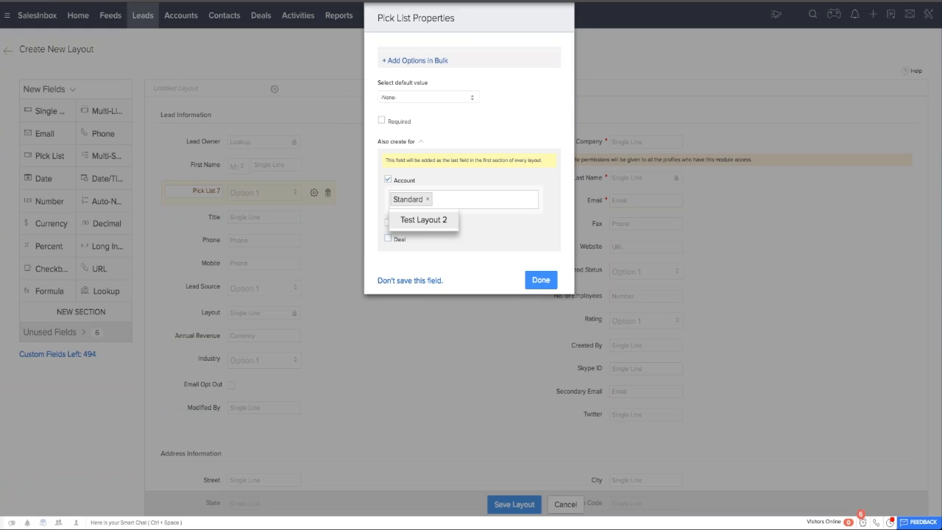
left_click(377, 219)
left_click(388, 225)
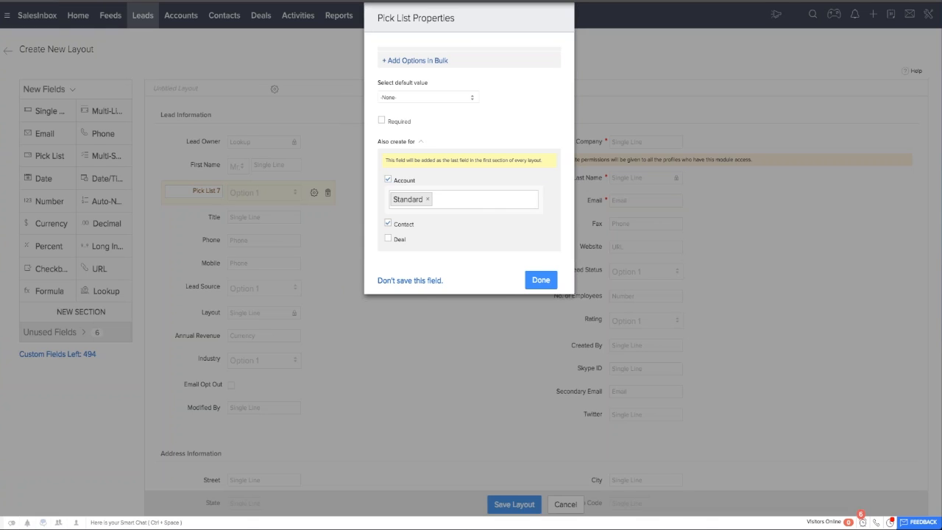
scroll(468, 147, "up", 3)
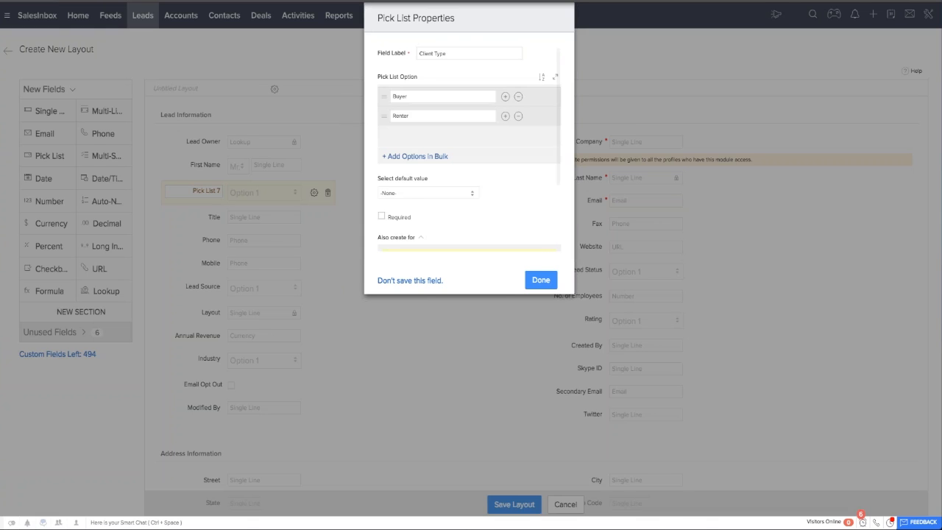
scroll(468, 147, "down", 5)
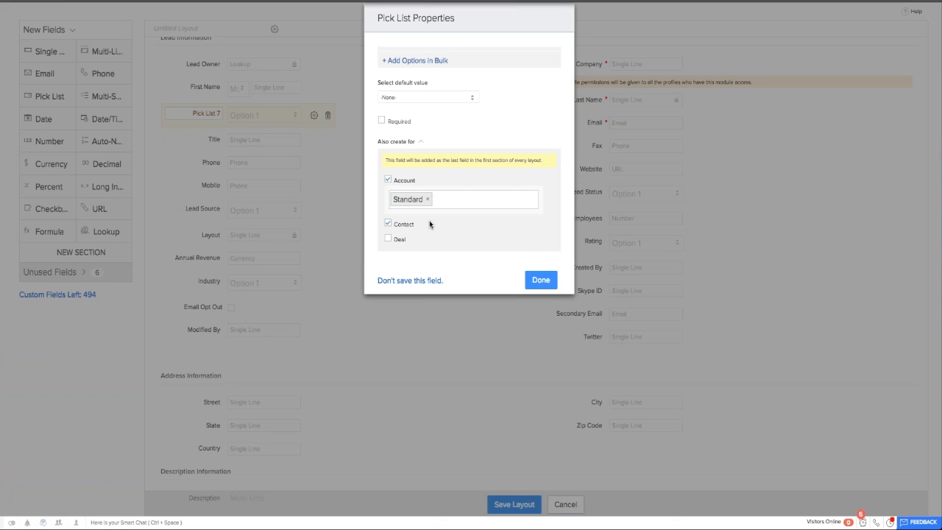
left_click(541, 280)
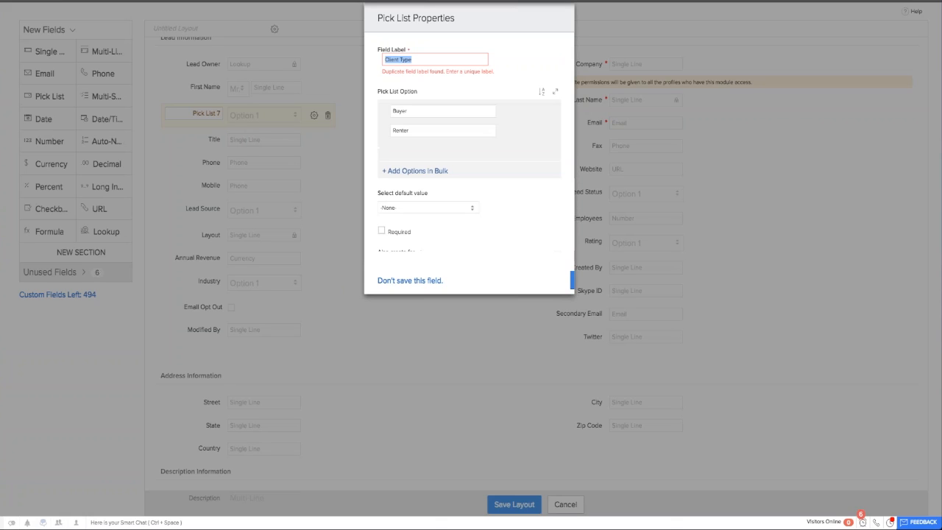
Replace the unsaved Client Type field with a pick list below Title that keeps the default label and options.
left_click(393, 59)
double_click(393, 59)
type("Customer")
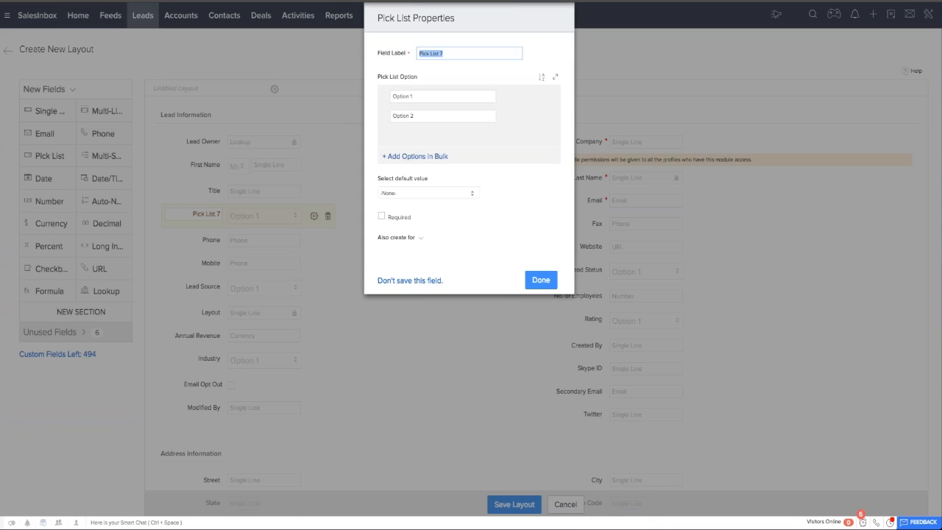
left_click(541, 279)
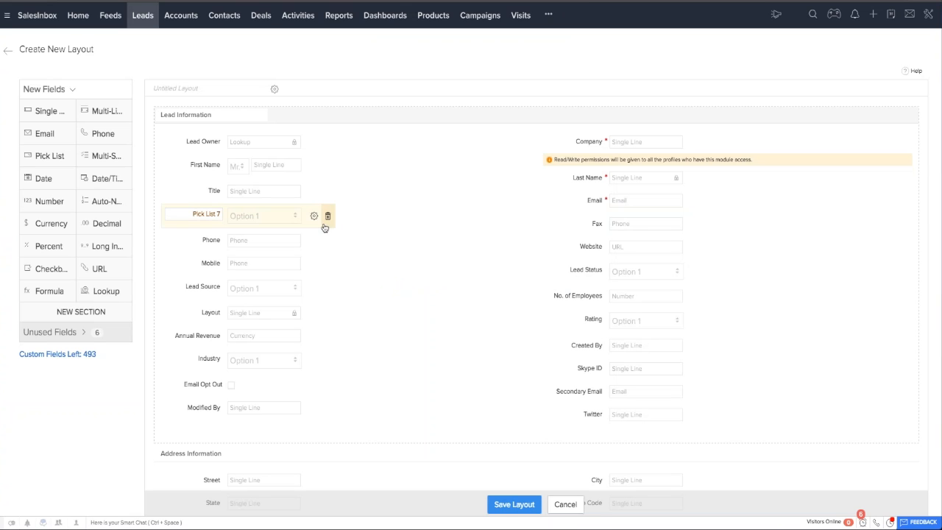
Remove the Title field from the layout and delete the Client Type custom field from the unused fields.
left_click(71, 332)
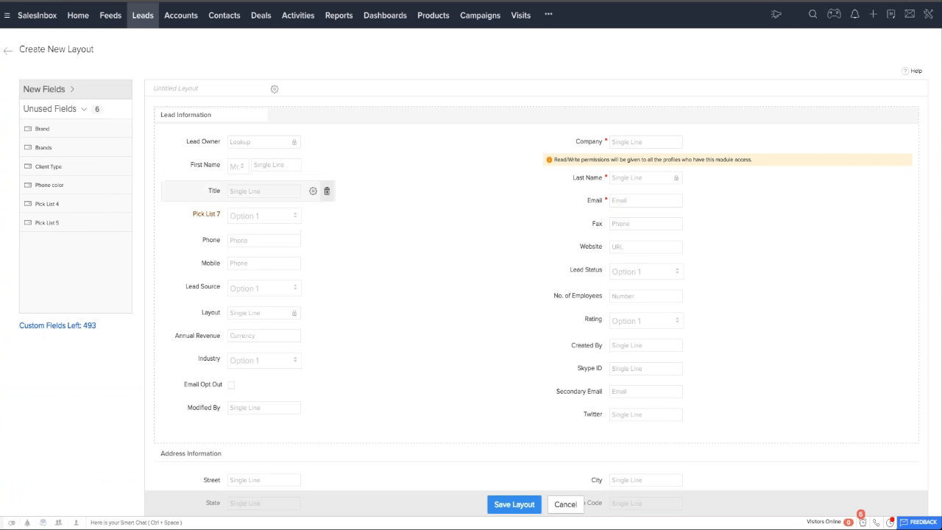
left_click(327, 190)
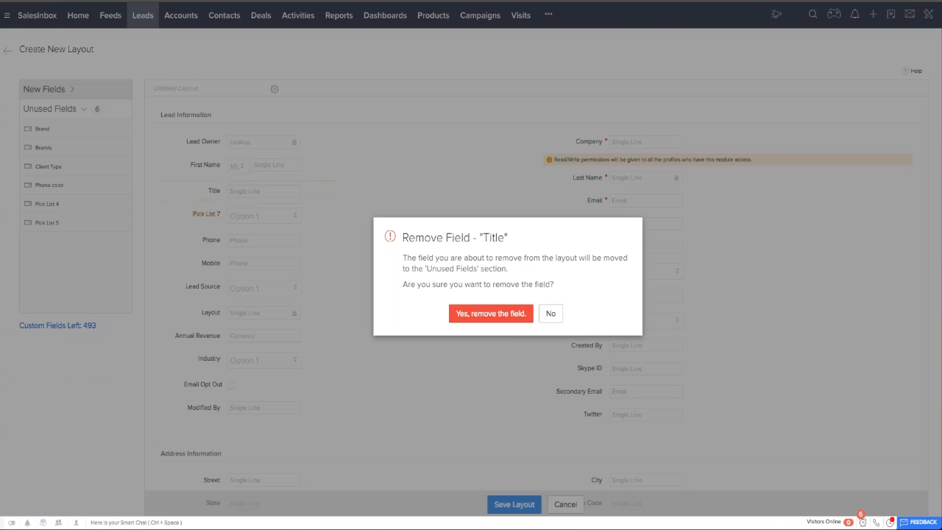
left_click(491, 314)
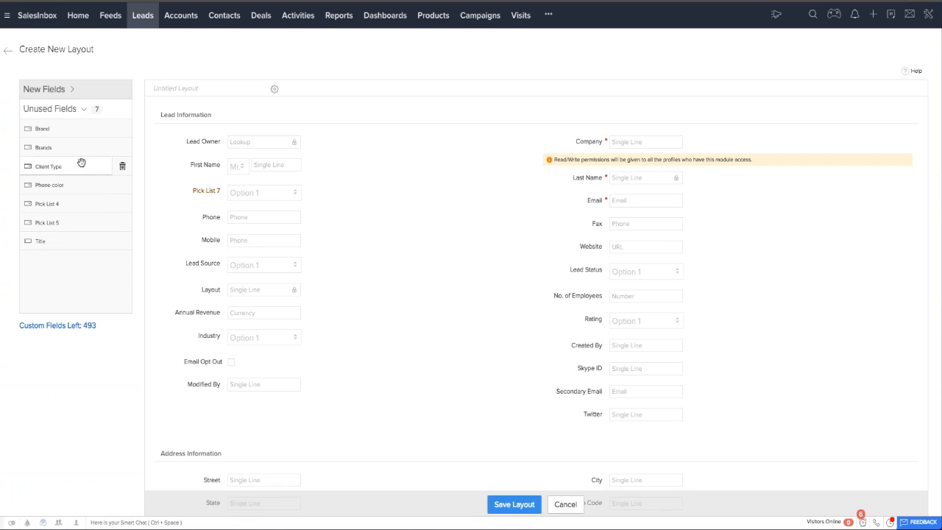
left_click(122, 166)
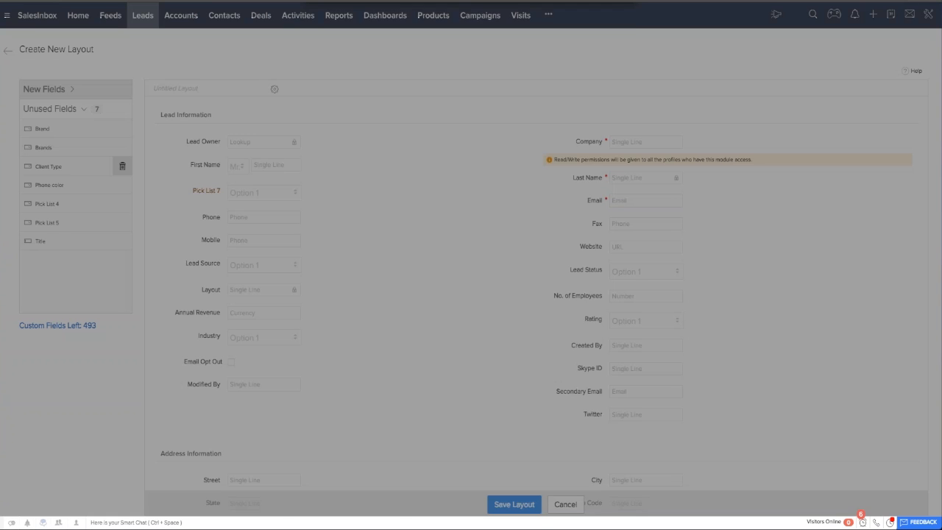
left_click(526, 107)
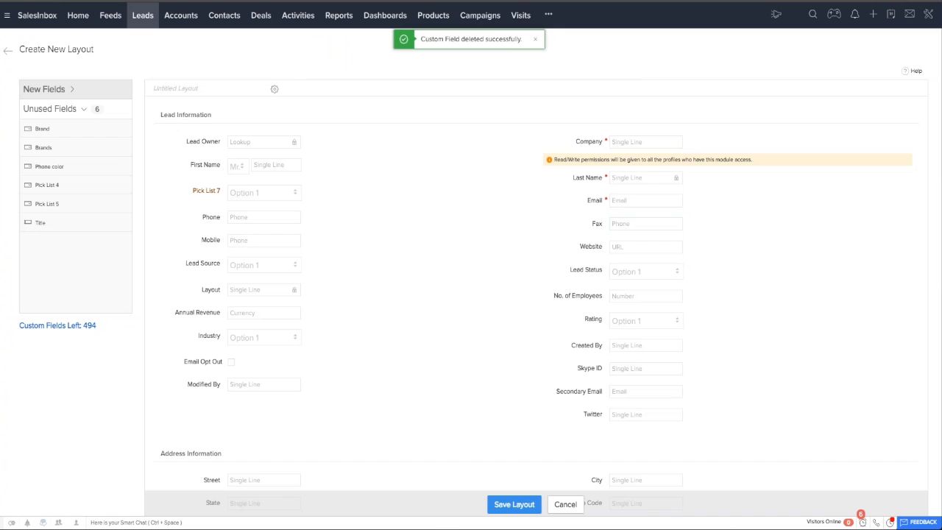
Add a new pick list field below First Name, labeled Client Type, with the options Buyer and Renter.
left_click(69, 90)
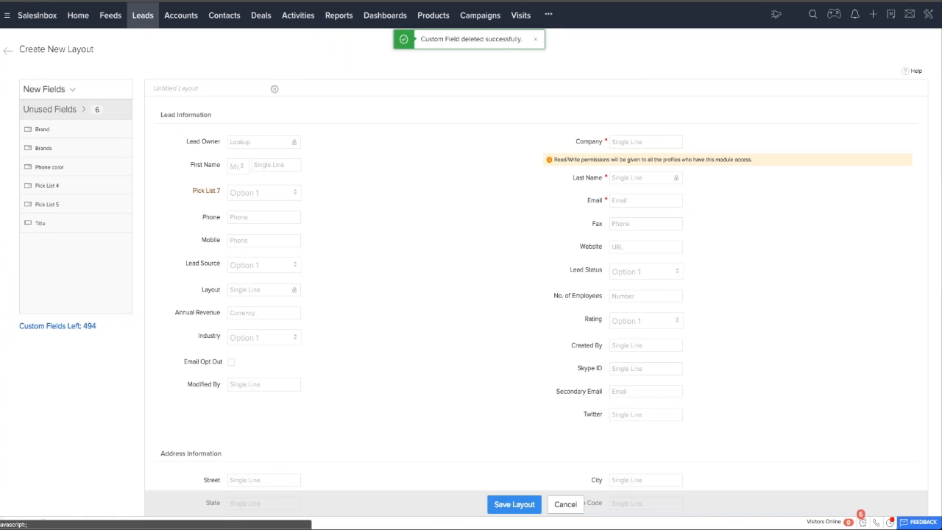
left_click_drag(49, 155, 242, 191)
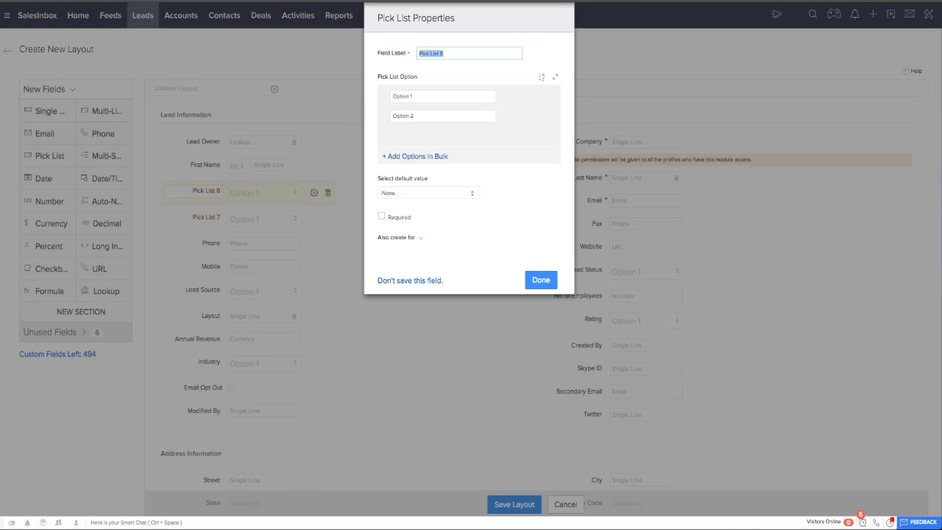
type("Client Type")
left_click(441, 95)
type("Buyer")
key("Tab")
type("Renter")
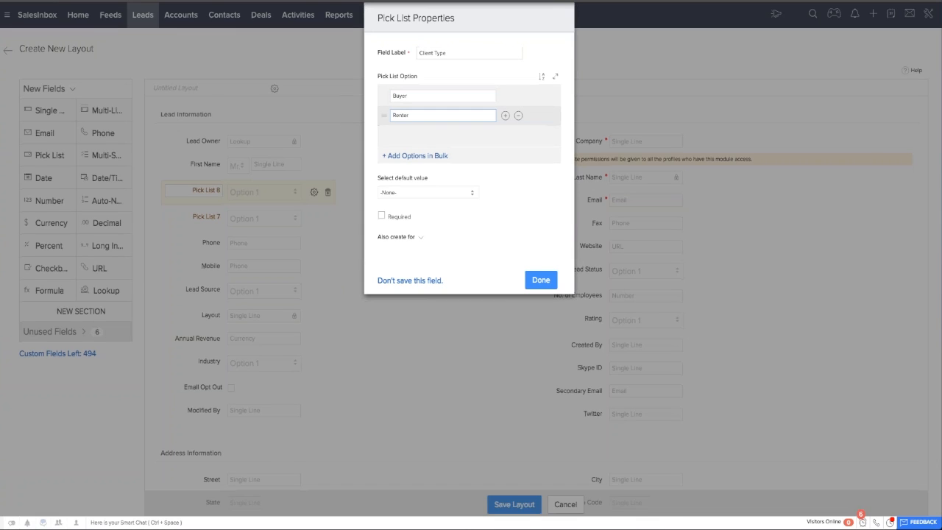
Also create the Client Type pick list for Contact and for the Standard layout of Account, and finish the field.
scroll(417, 195, "down", 3)
left_click(401, 237)
scroll(400, 237, "down", 1)
left_click(388, 210)
scroll(388, 210, "down", 1)
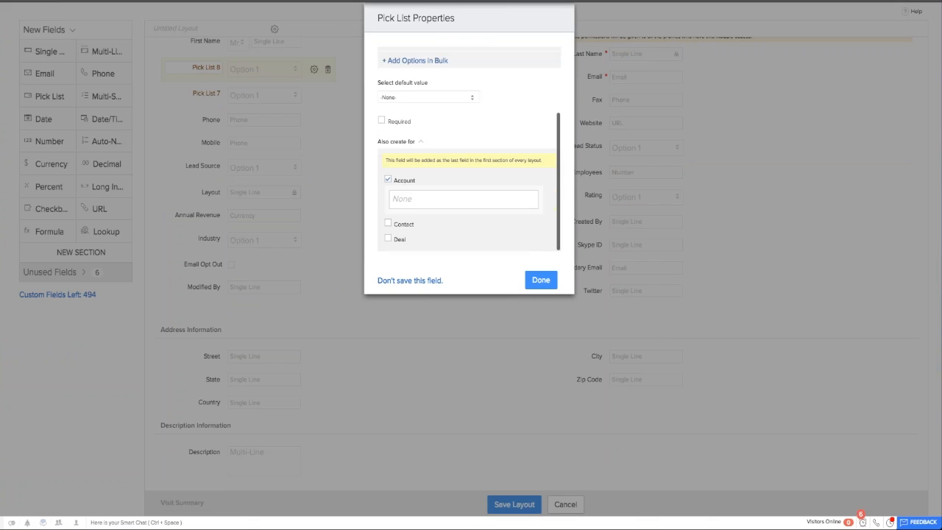
left_click(420, 199)
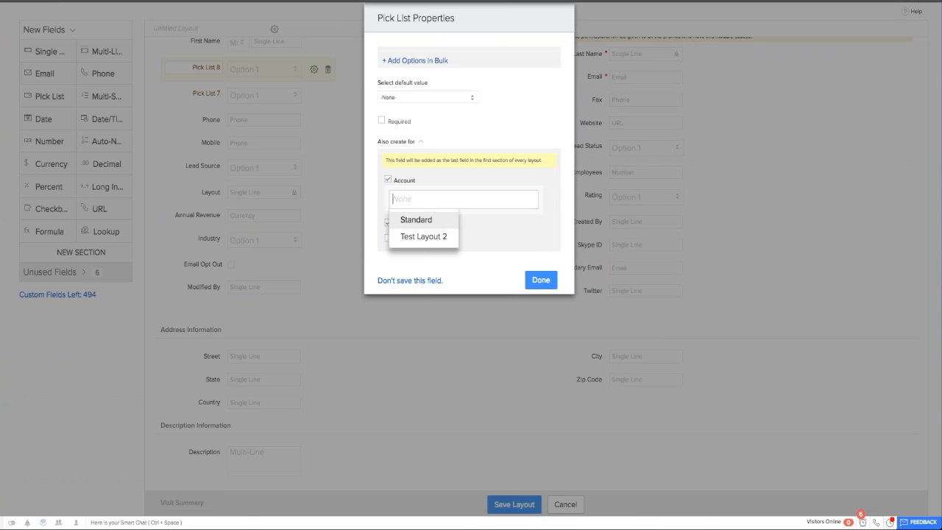
left_click(443, 220)
left_click(540, 280)
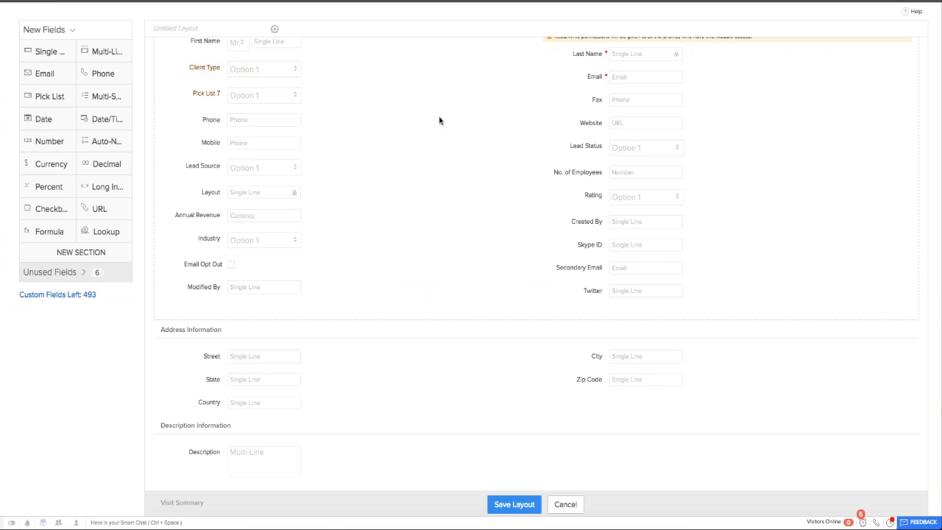
Save the new layout as Buyer/Renter Layout and give the Sales Team profile permission to it alongside Administrator.
scroll(440, 120, "up", 3)
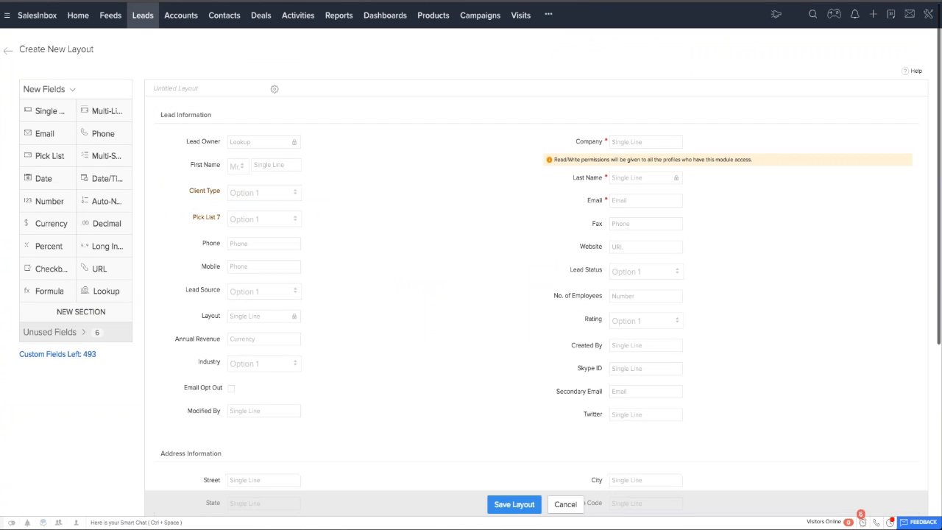
left_click(513, 504)
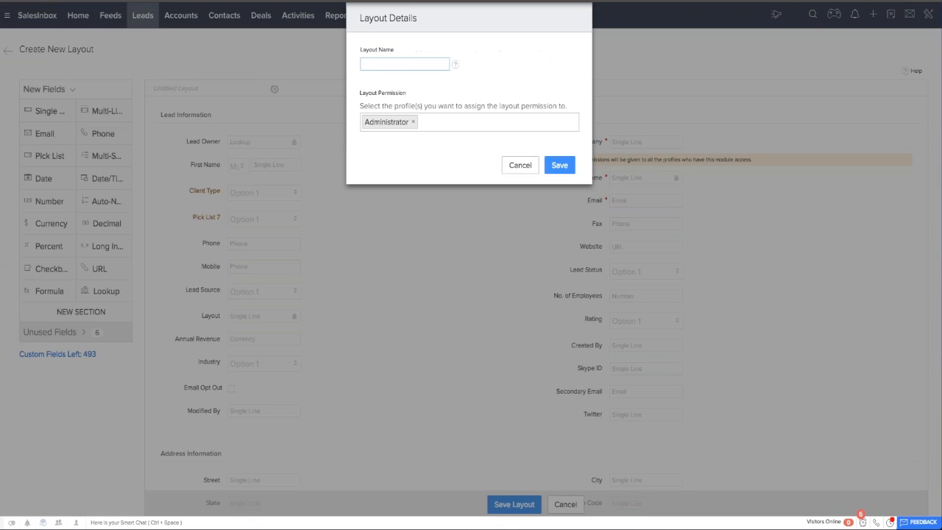
type("Buyer/Renter Layout")
left_click(456, 122)
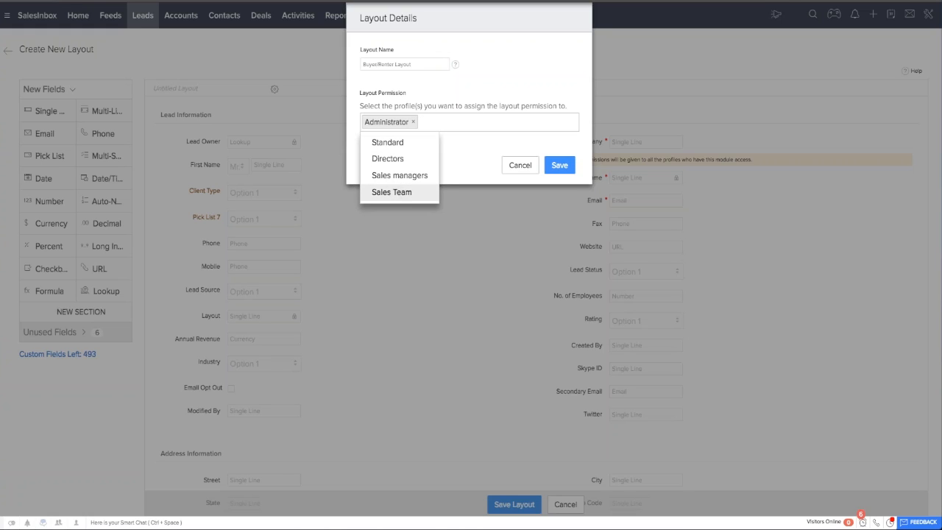
left_click(392, 191)
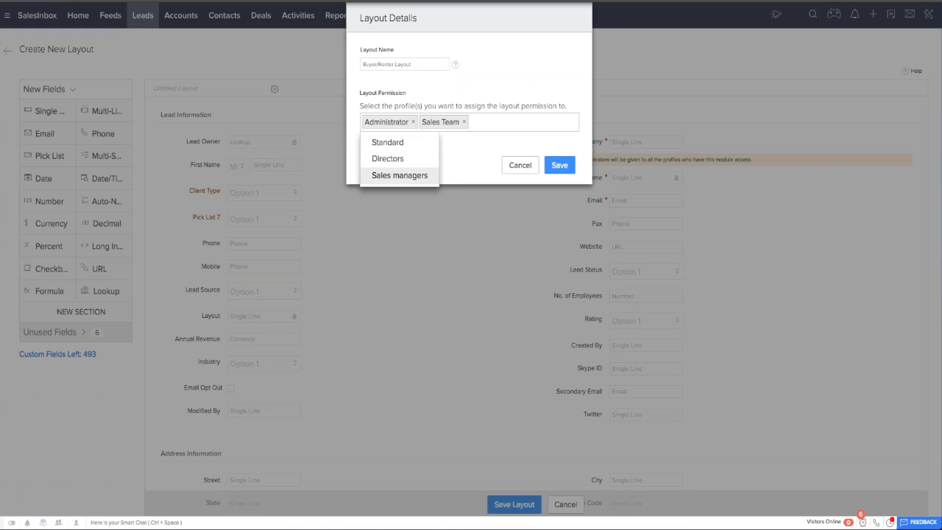
left_click(564, 166)
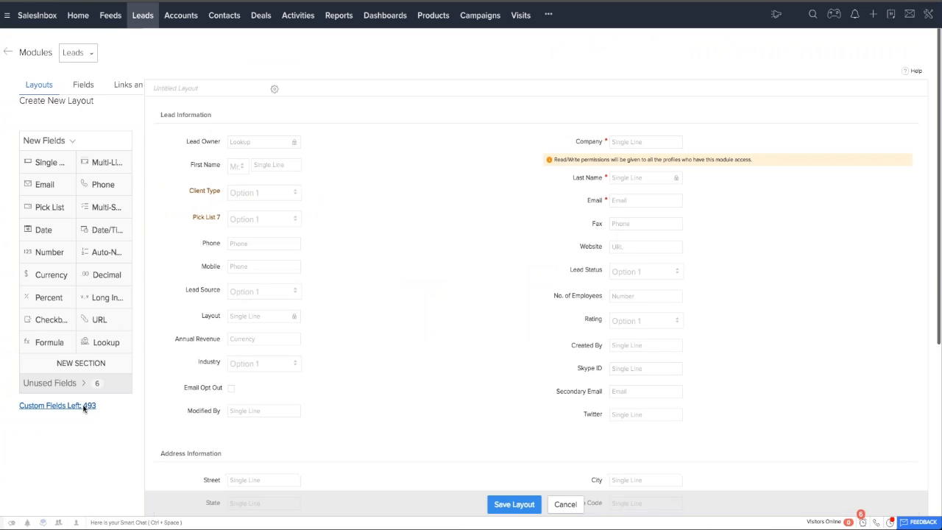
left_click(515, 504)
Open the lead conversion mapping of the Leads module and review how lead fields map to account, contact and deal fields.
left_click(164, 200)
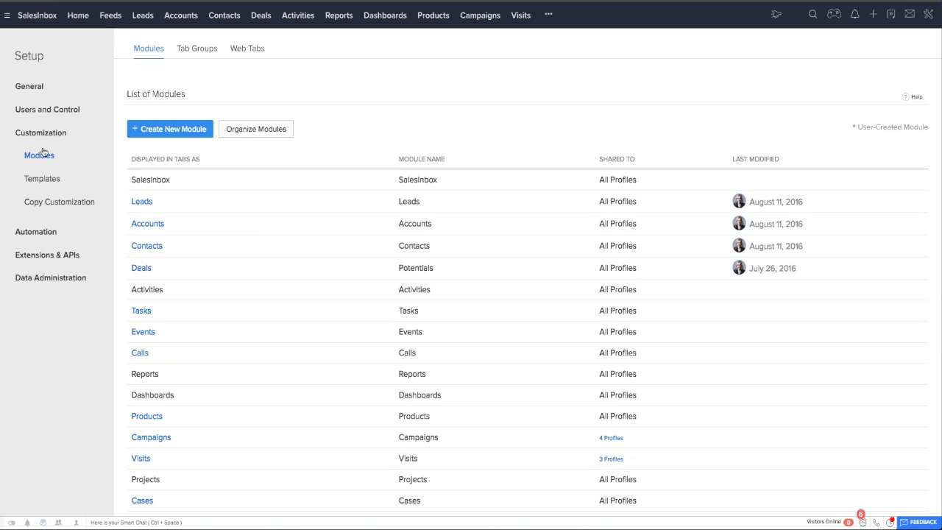
left_click(164, 200)
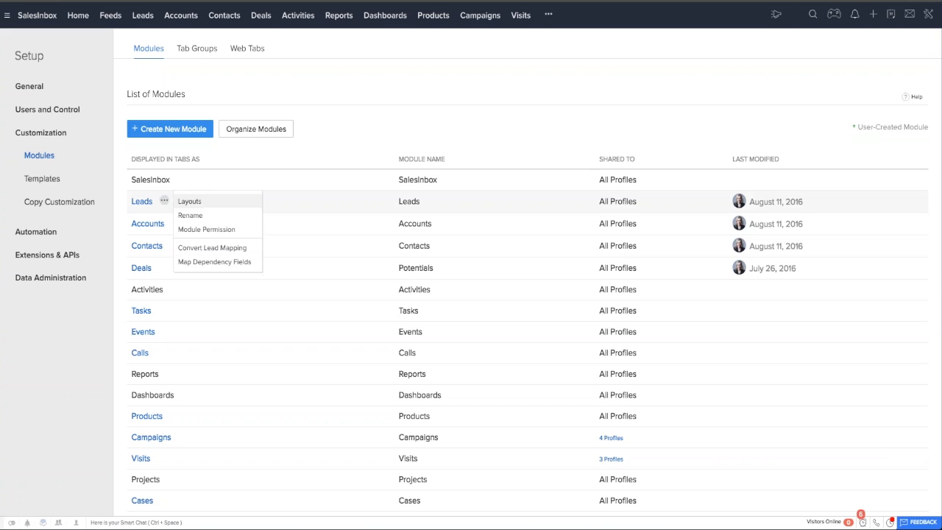
left_click(229, 247)
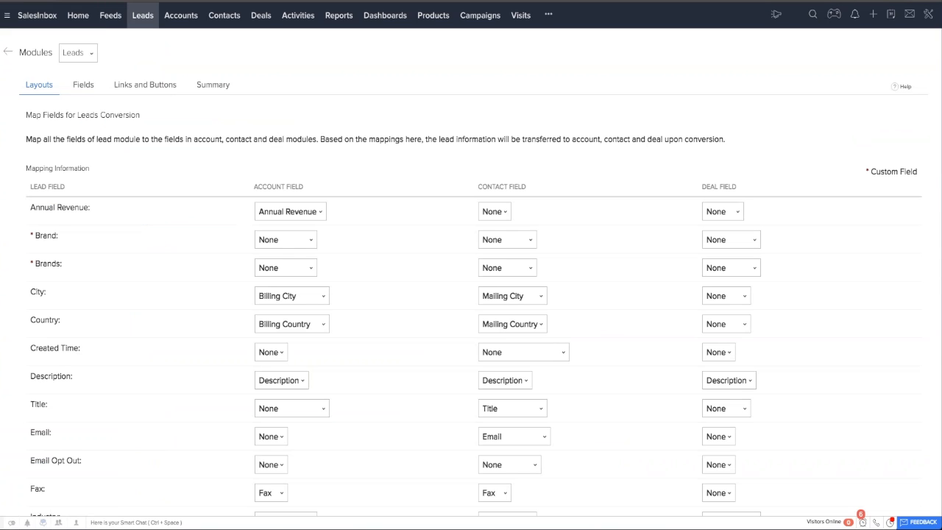
scroll(399, 318, "down", 2)
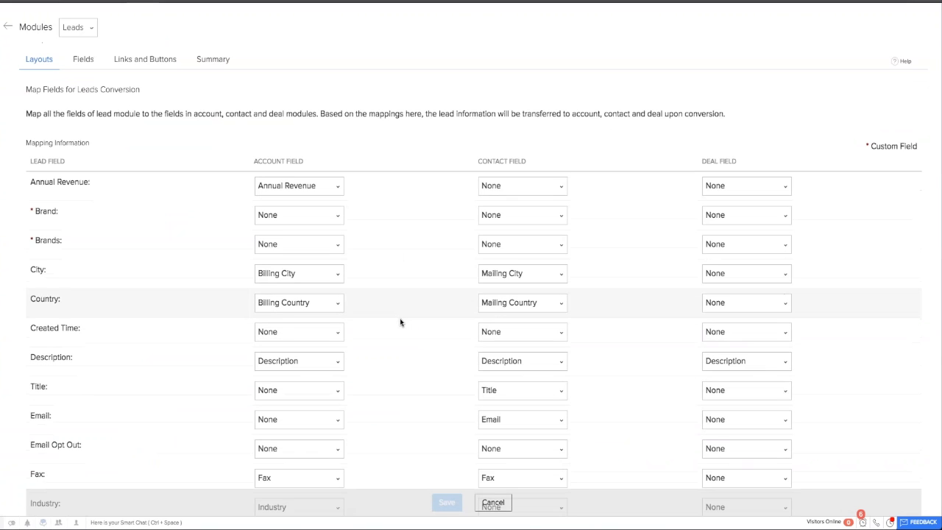
scroll(400, 322, "down", 2)
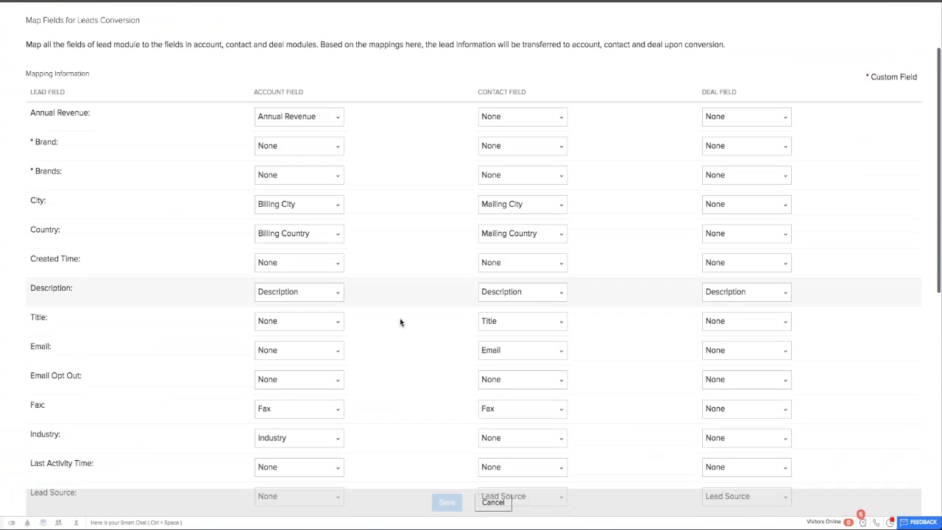
scroll(400, 322, "down", 4)
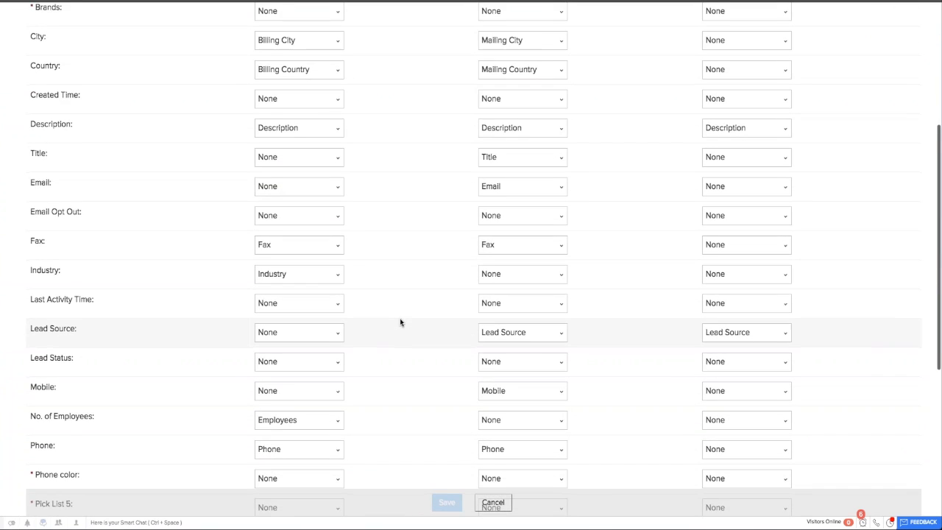
scroll(400, 321, "up", 4)
scroll(399, 320, "up", 5)
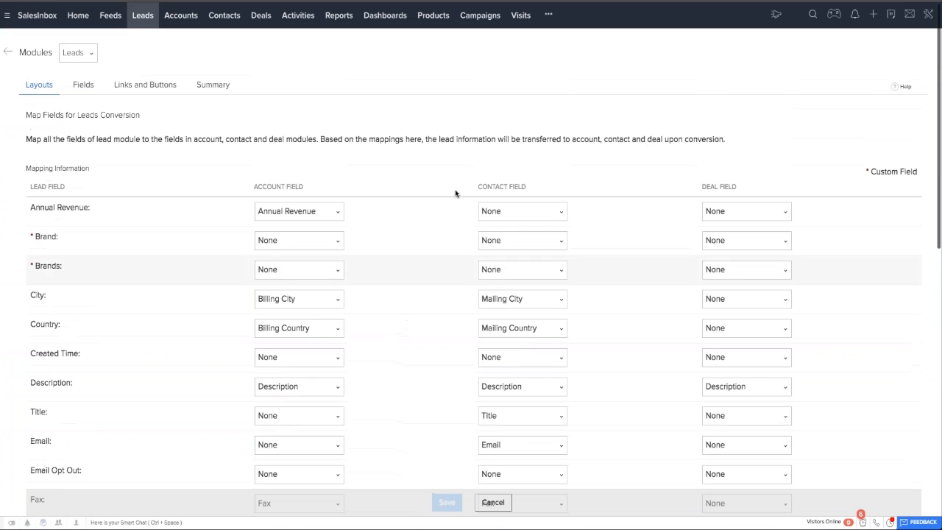
scroll(435, 366, "down", 2)
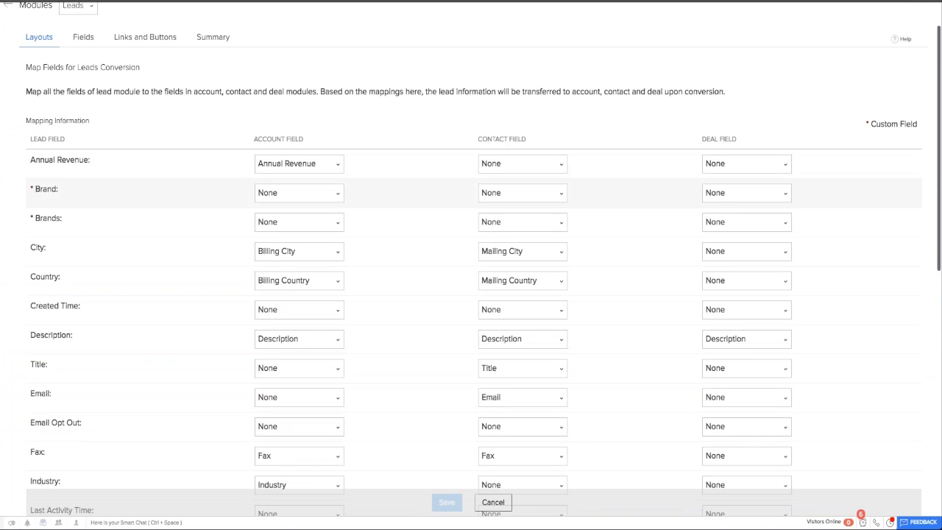
Examine the account field choices for Brand and the contact field choices for Country without changing the mapping.
left_click(331, 195)
scroll(305, 266, "down", 2)
scroll(307, 265, "up", 2)
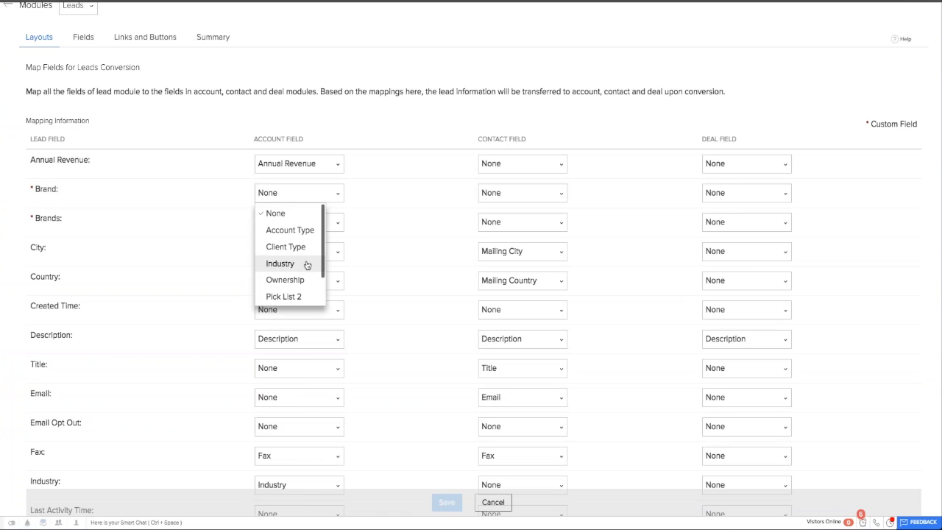
left_click(371, 211)
scroll(399, 269, "down", 2)
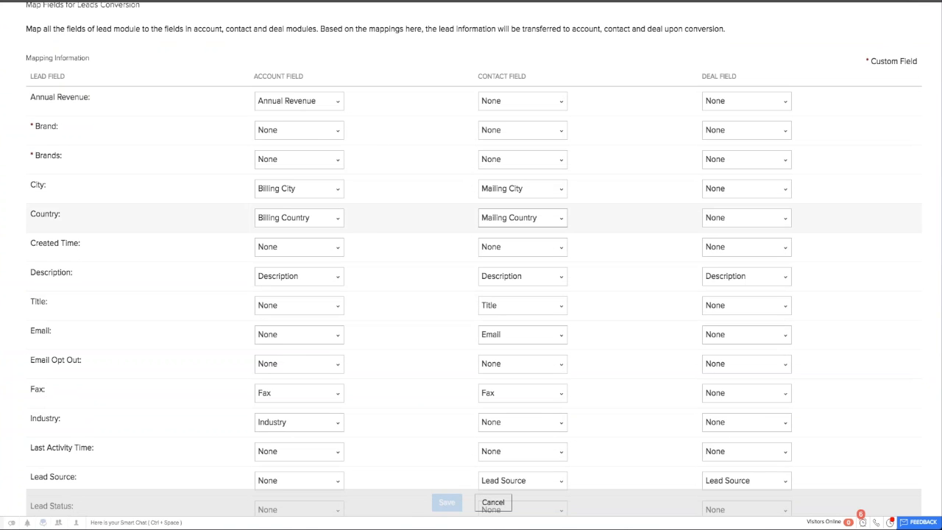
left_click(529, 217)
scroll(518, 318, "down", 5)
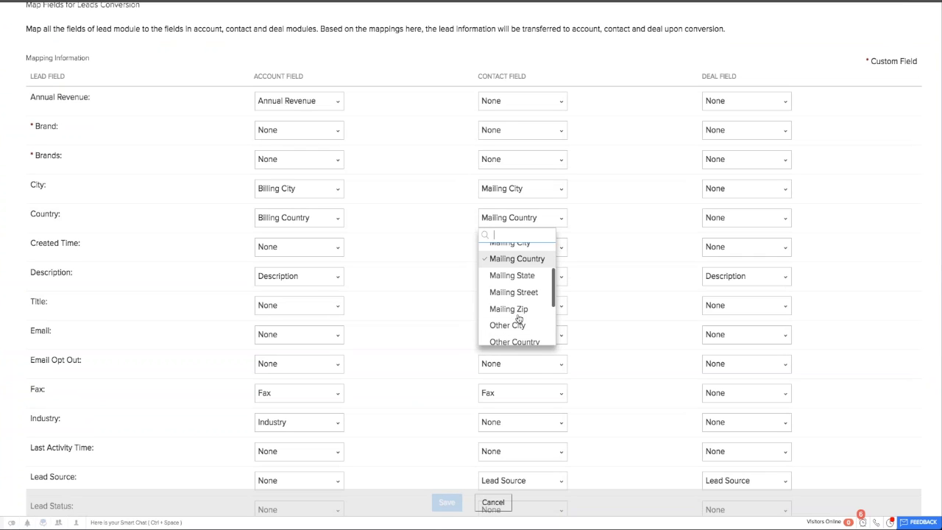
left_click(424, 242)
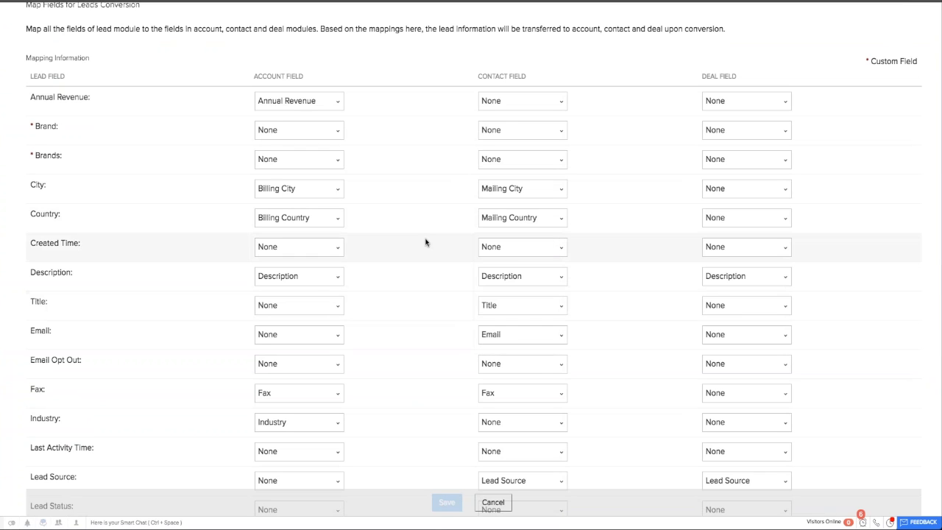
scroll(424, 242, "down", 1)
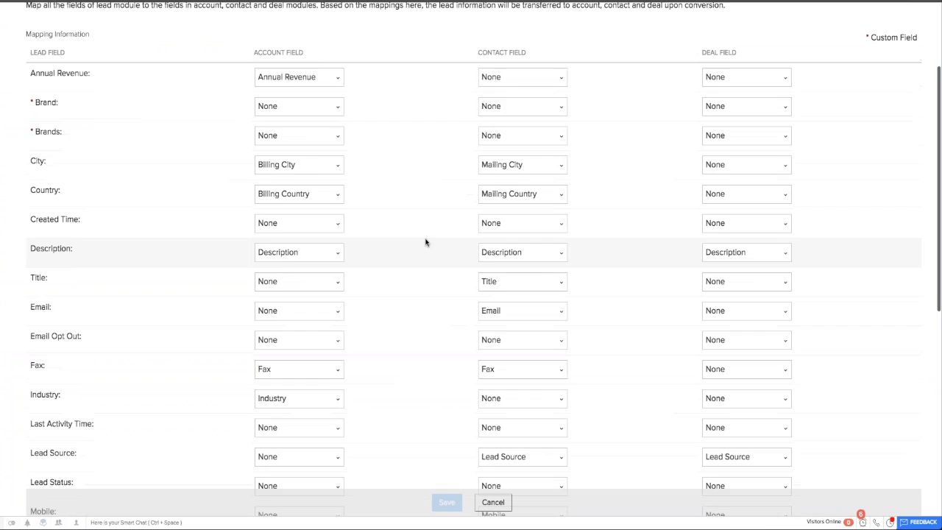
scroll(425, 242, "up", 3)
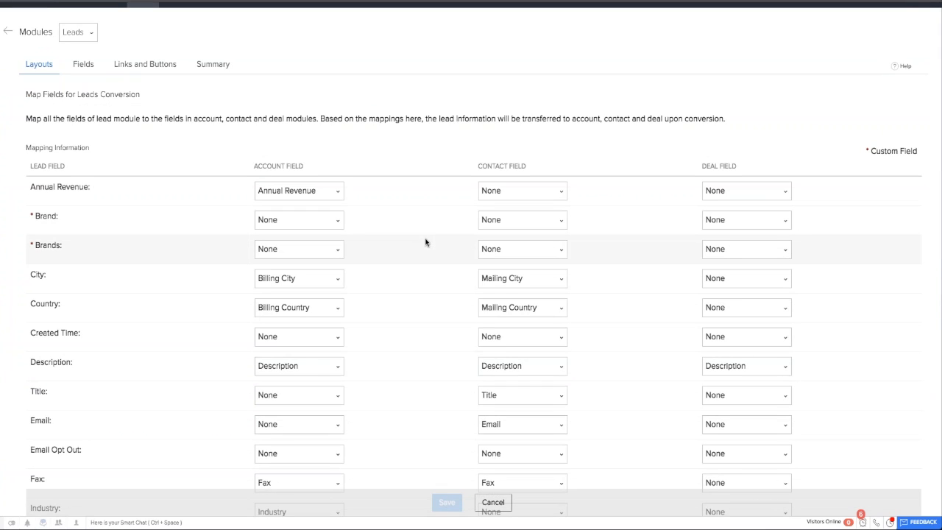
scroll(424, 242, "down", 8)
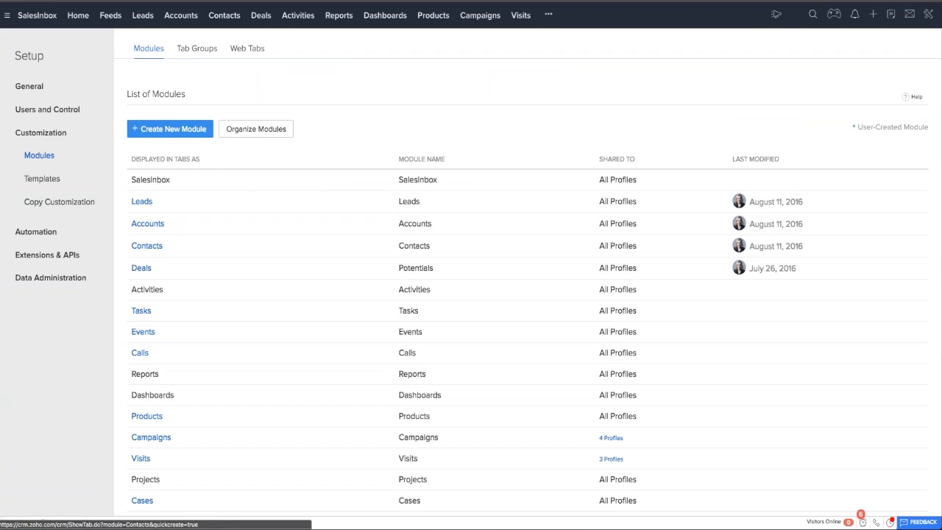
Reorder the module tabs so that Leads comes directly after SalesInbox, ahead of Home, and save the order.
left_click(250, 133)
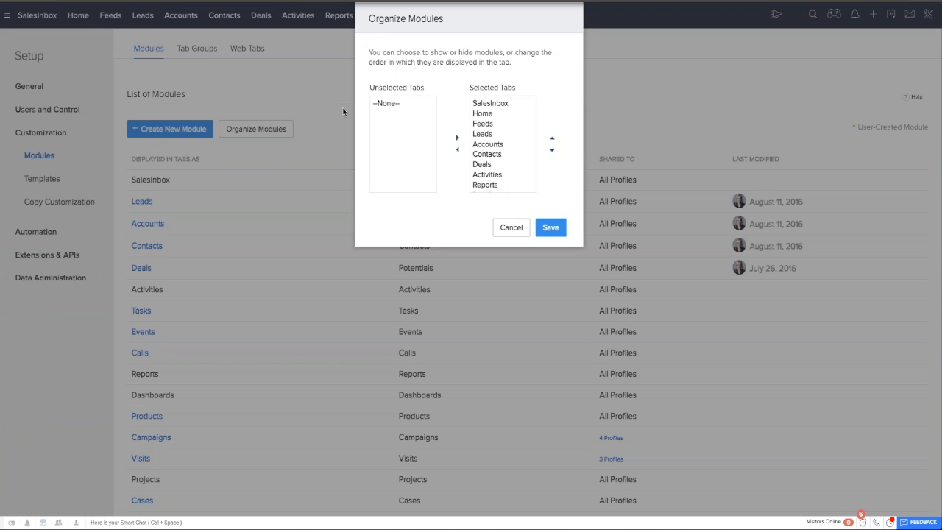
left_click(482, 135)
left_click(552, 138)
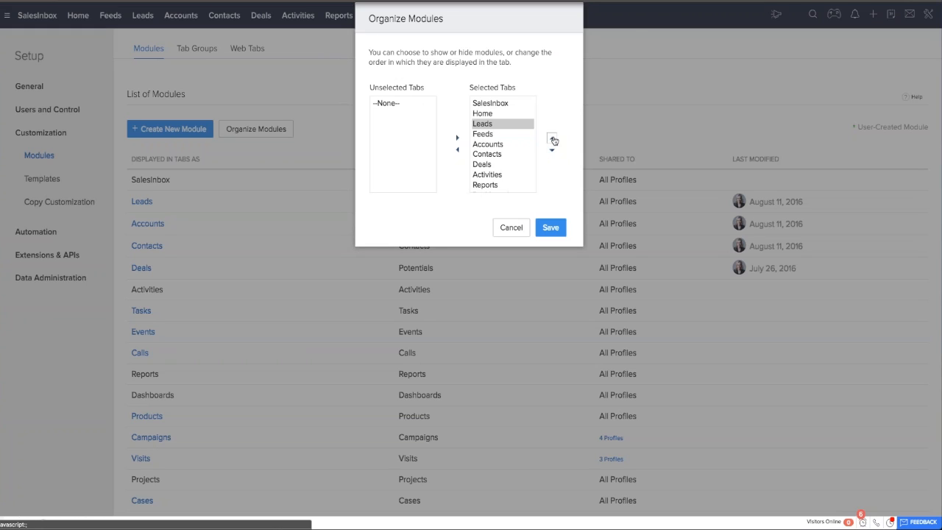
left_click(552, 138)
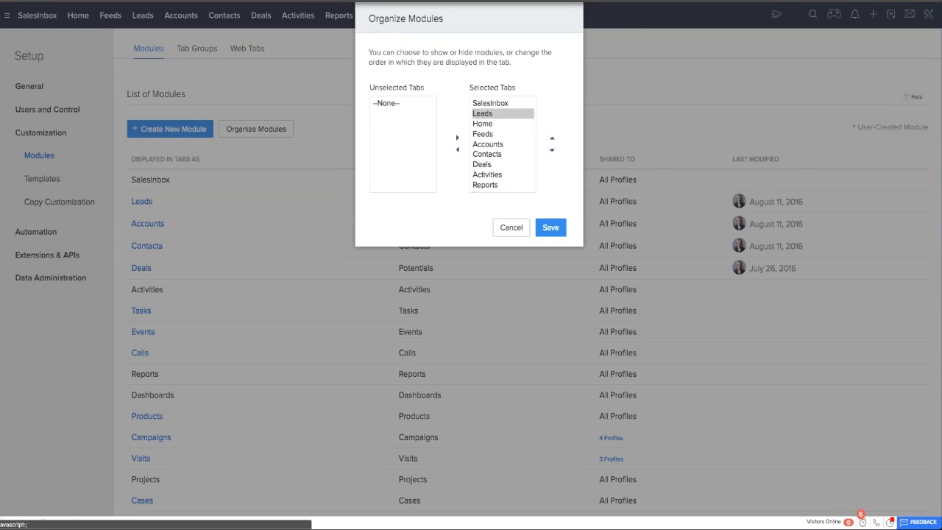
left_click(551, 228)
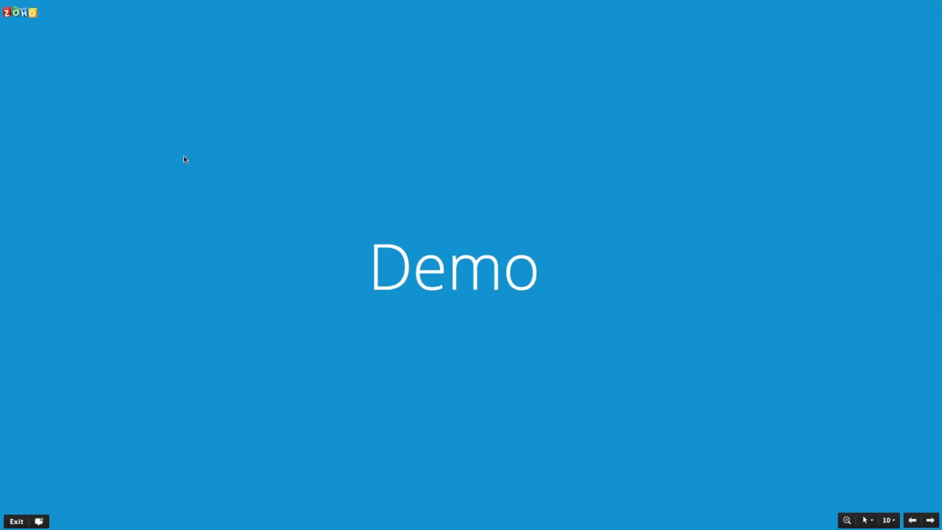
key("Right")
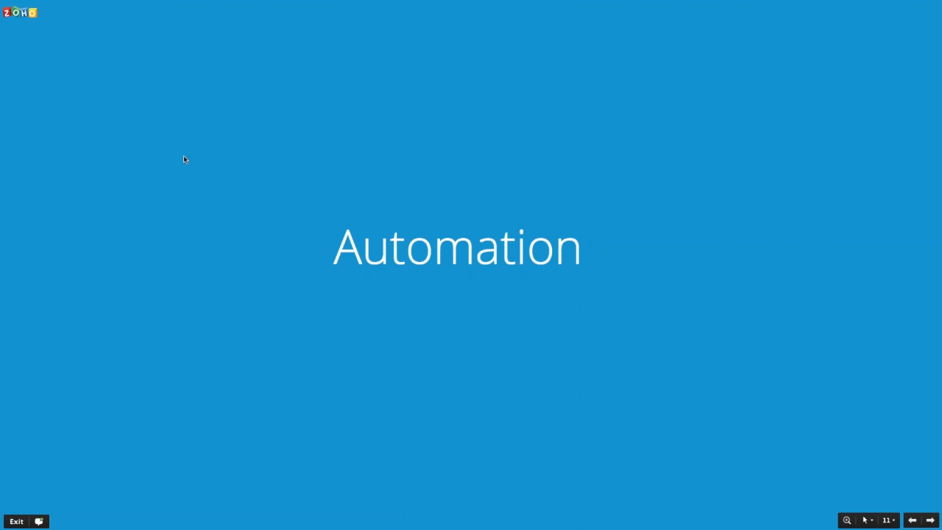
key("Right")
key("Right")
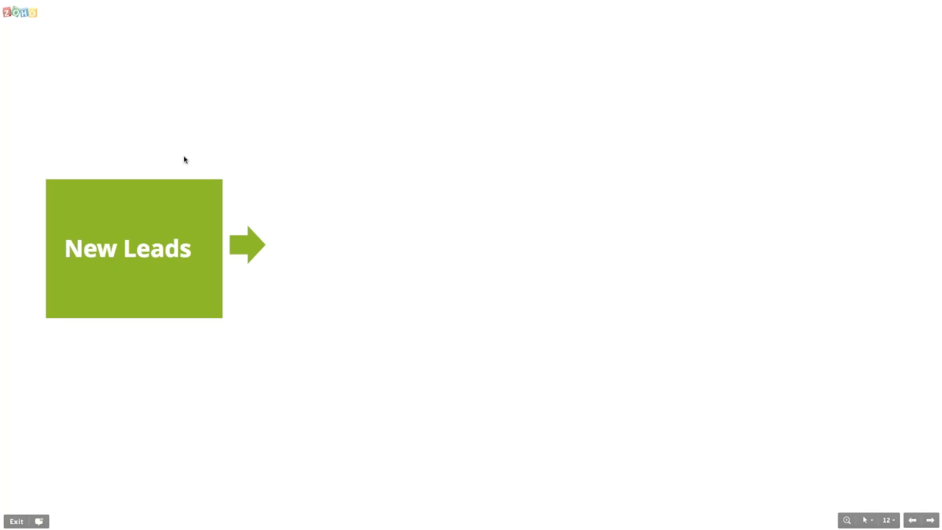
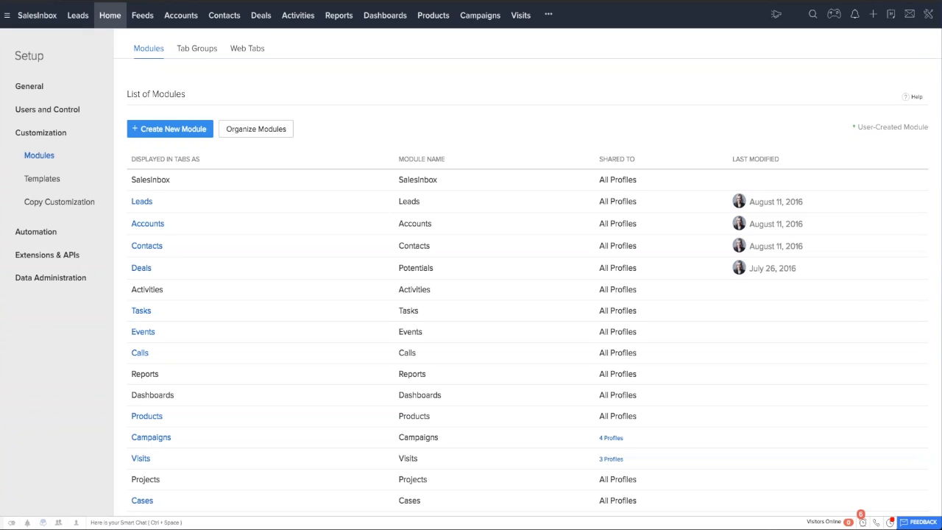
Open the Leads module and select all the leads in the Recently Created Leads view.
left_click(76, 14)
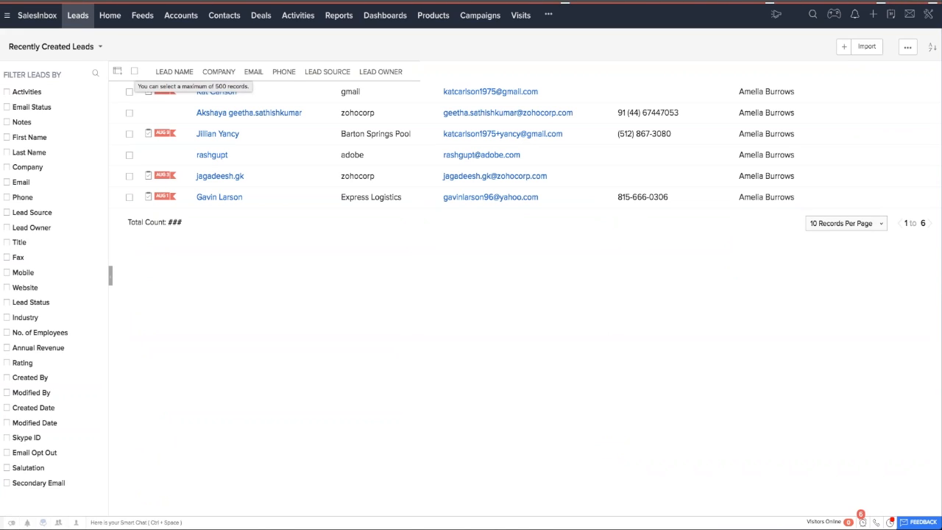
left_click(30, 1)
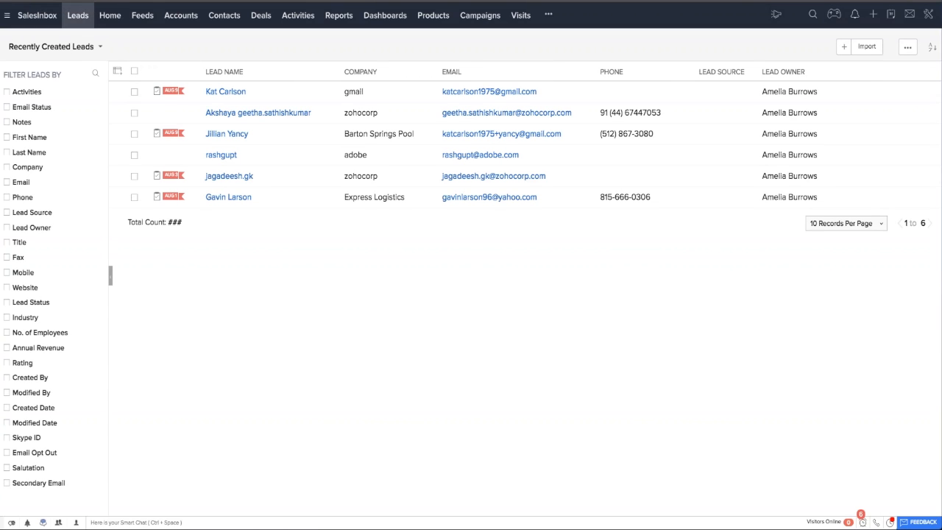
left_click(134, 72)
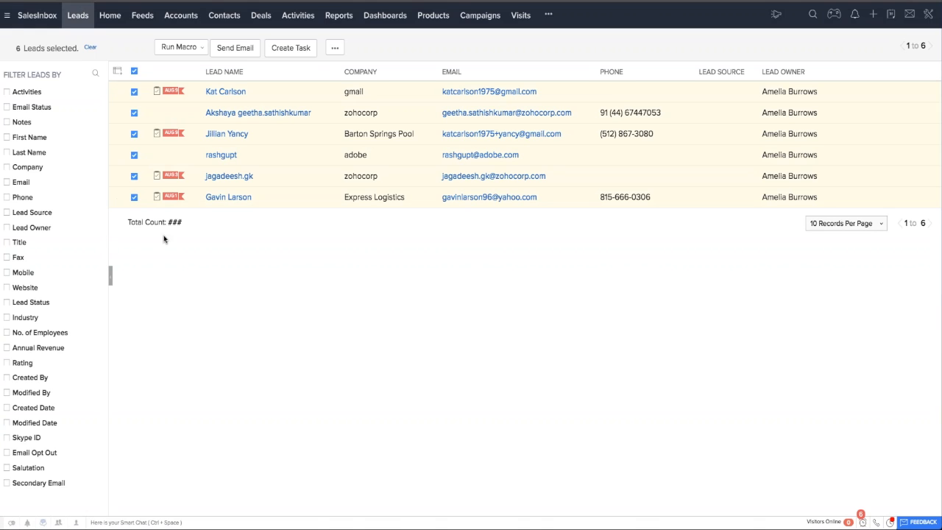
Review the email templates and template categories available for a mass email to the selected leads, and close without sending.
left_click(232, 49)
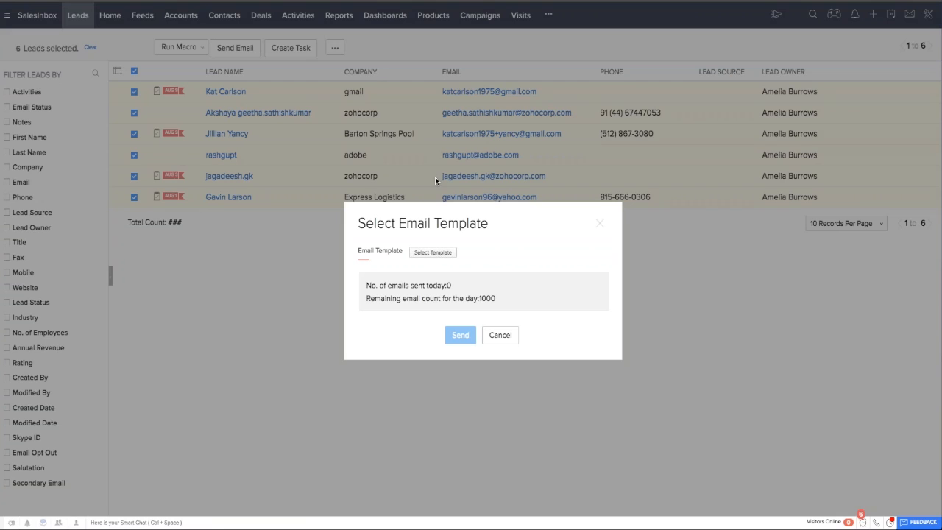
left_click(440, 255)
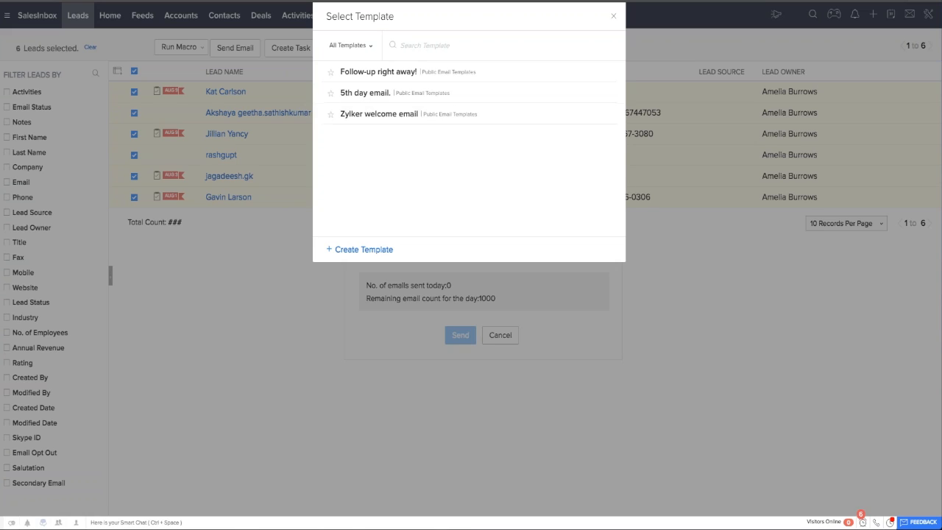
left_click(370, 46)
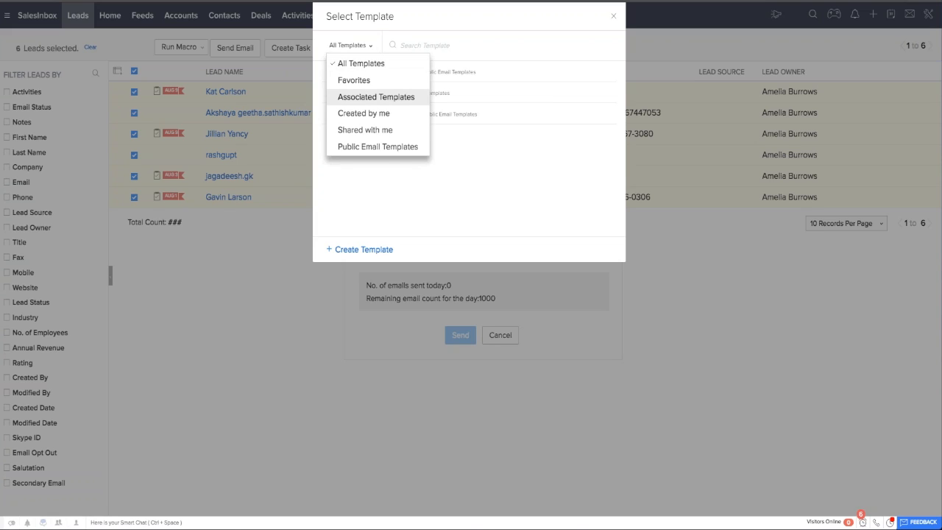
scroll(376, 96, "down", 1)
key("Escape")
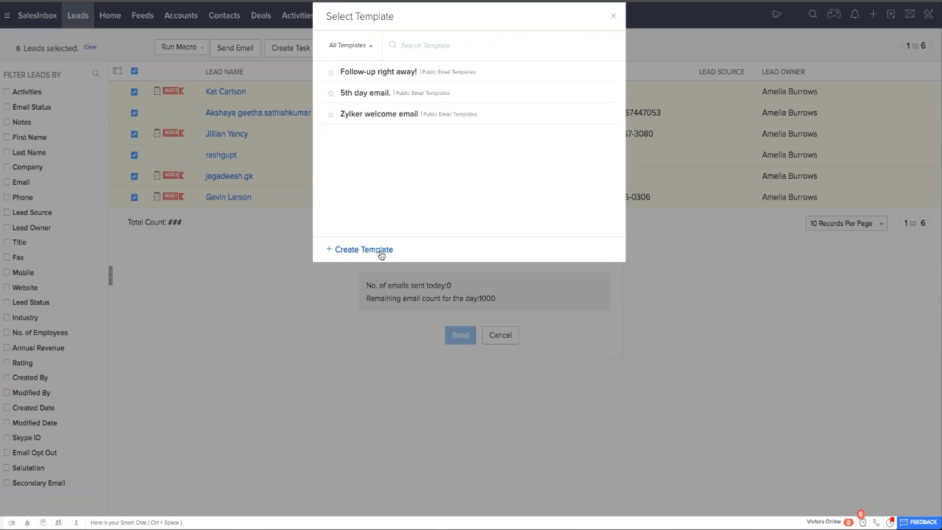
left_click(613, 17)
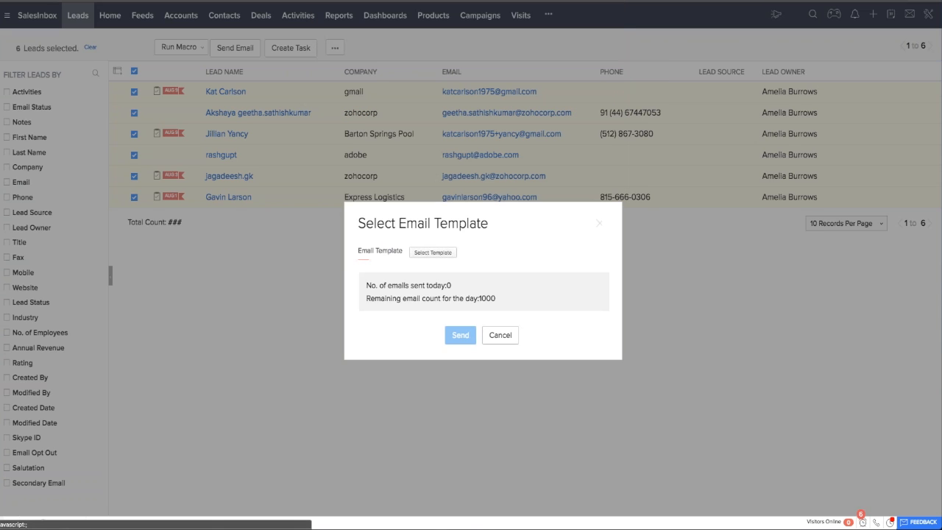
left_click(501, 335)
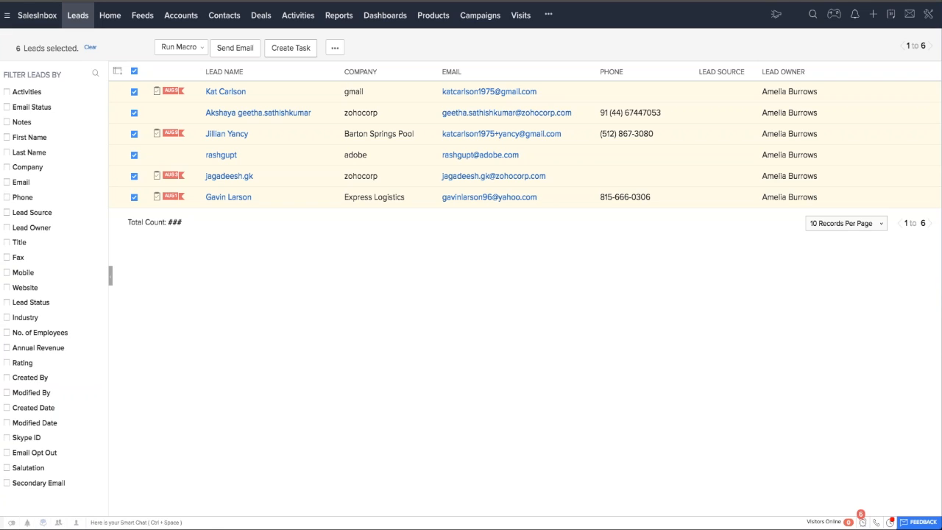
Mass update the Industry field of all selected leads to Government/Military and save.
left_click(335, 48)
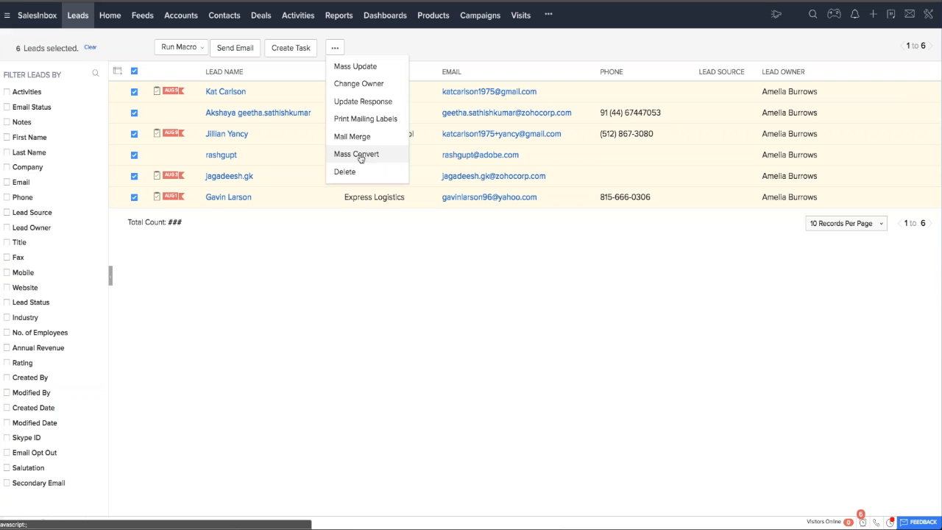
left_click(355, 66)
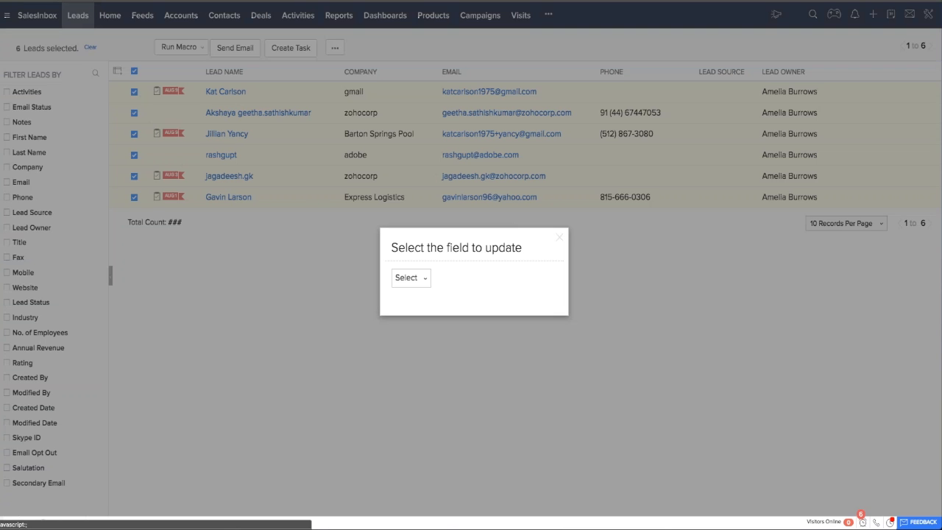
left_click(409, 277)
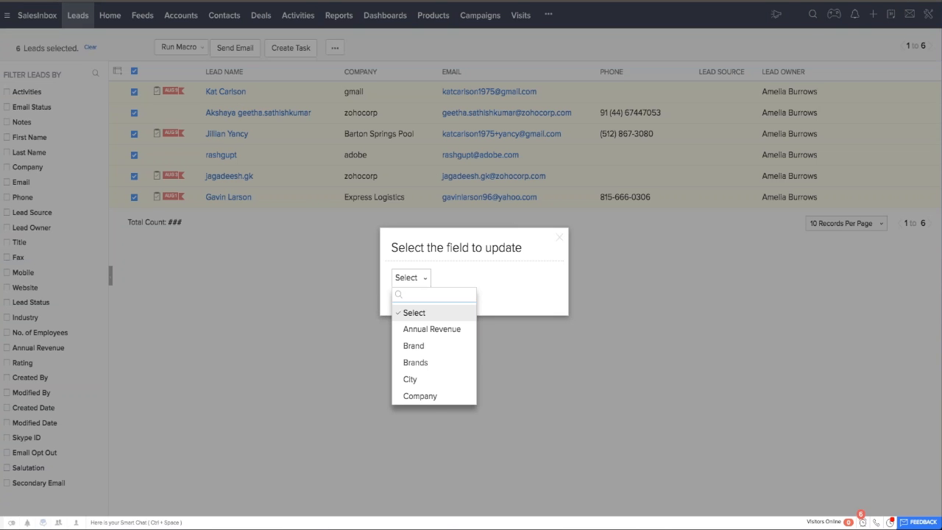
scroll(444, 357, "down", 1)
scroll(444, 357, "down", 5)
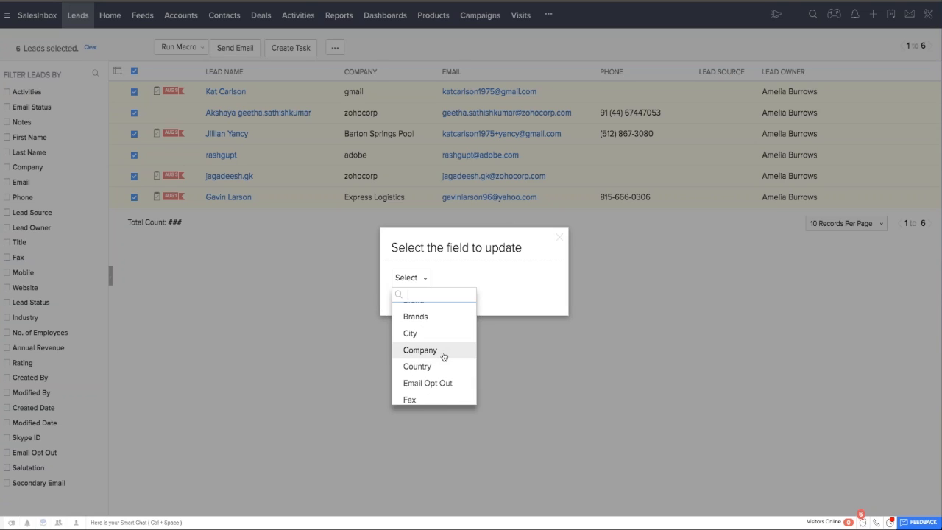
scroll(443, 357, "down", 1)
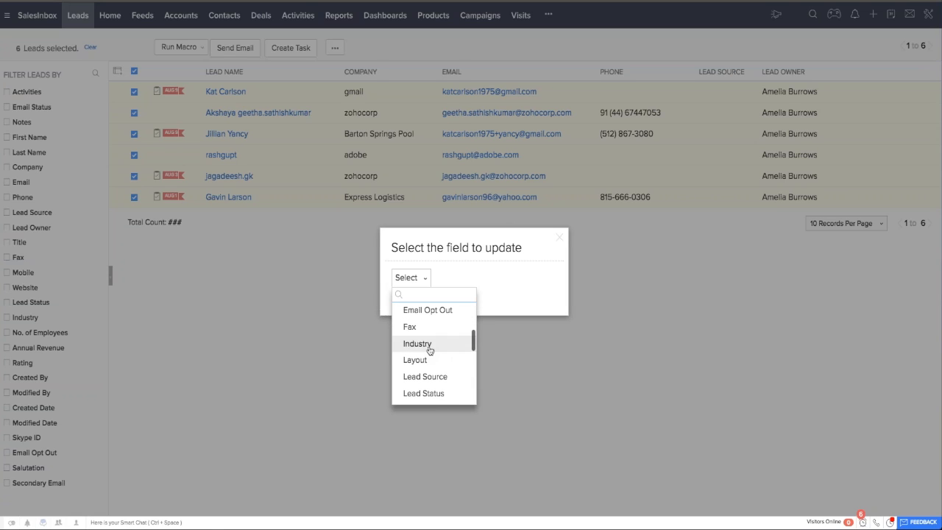
left_click(431, 347)
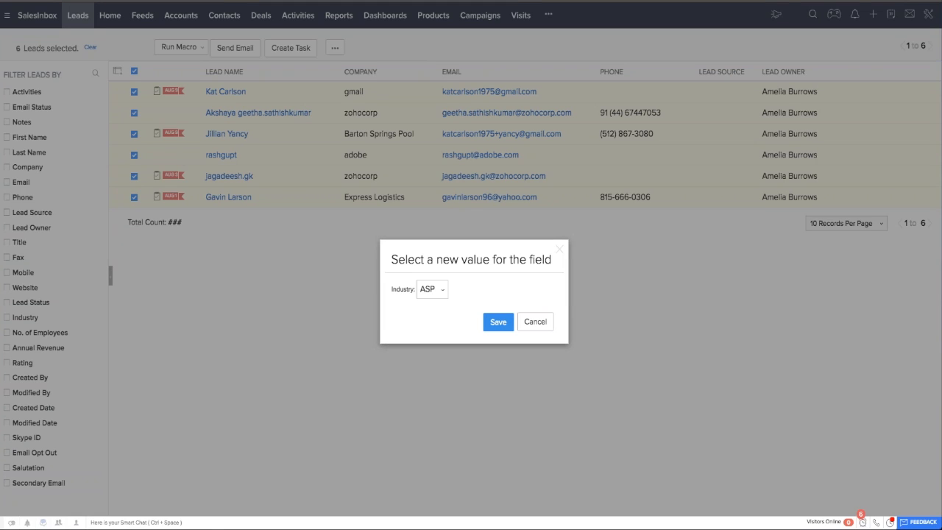
left_click(444, 294)
scroll(450, 357, "down", 5)
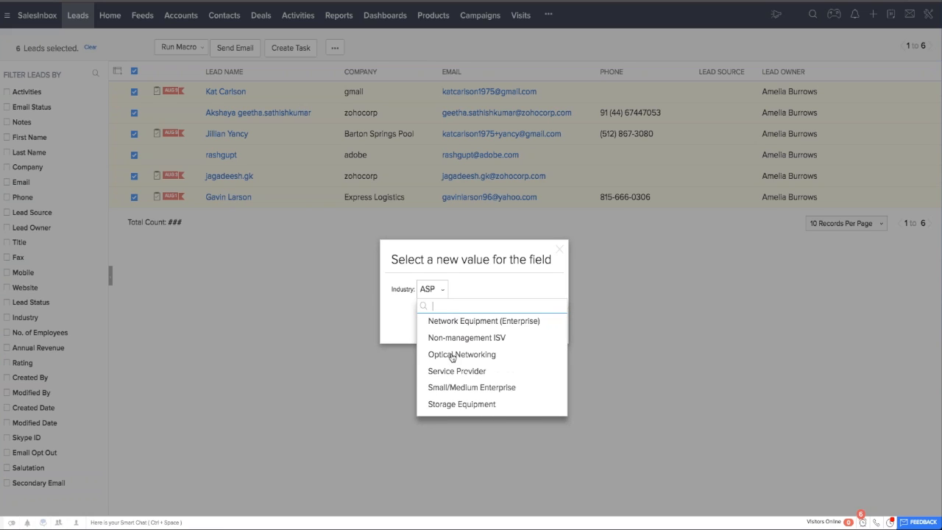
scroll(451, 358, "up", 3)
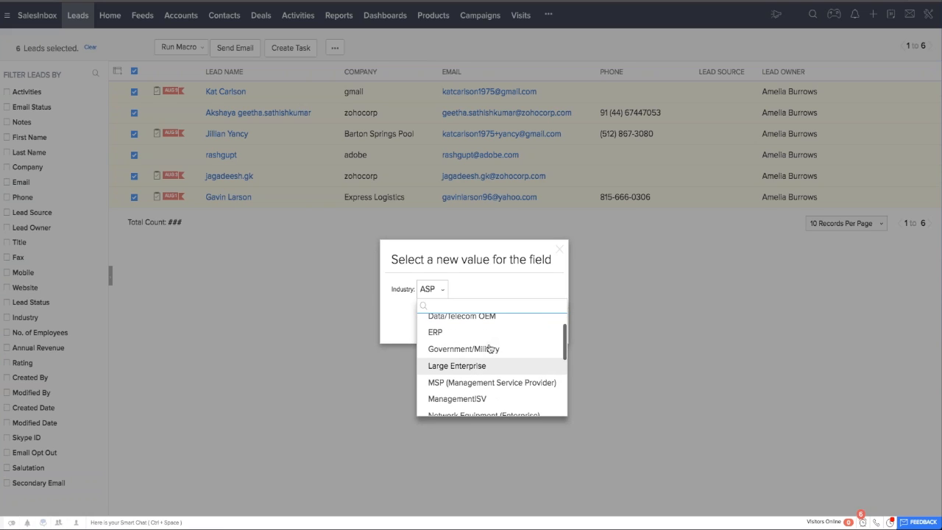
left_click(489, 351)
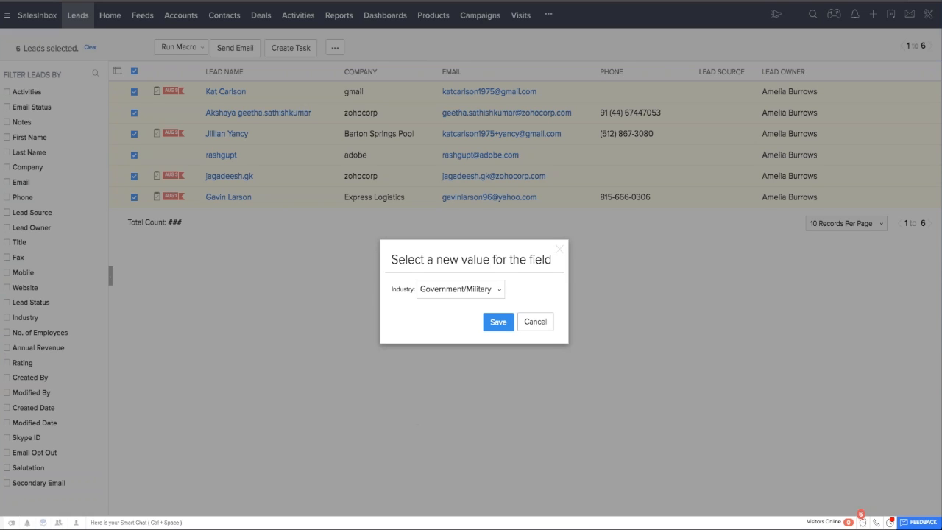
left_click(497, 321)
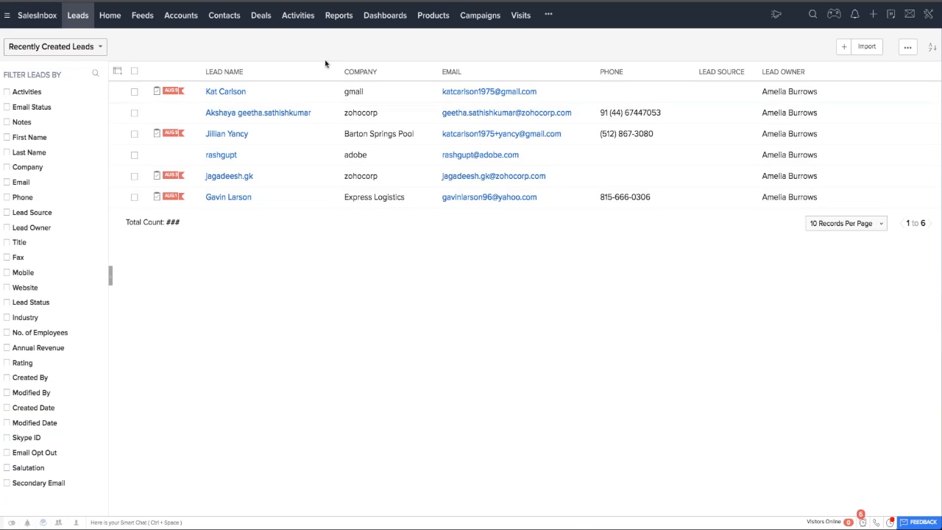
Open the first lead, with the company gmail, to check its Industry value, and return to the leads list.
left_click(233, 93)
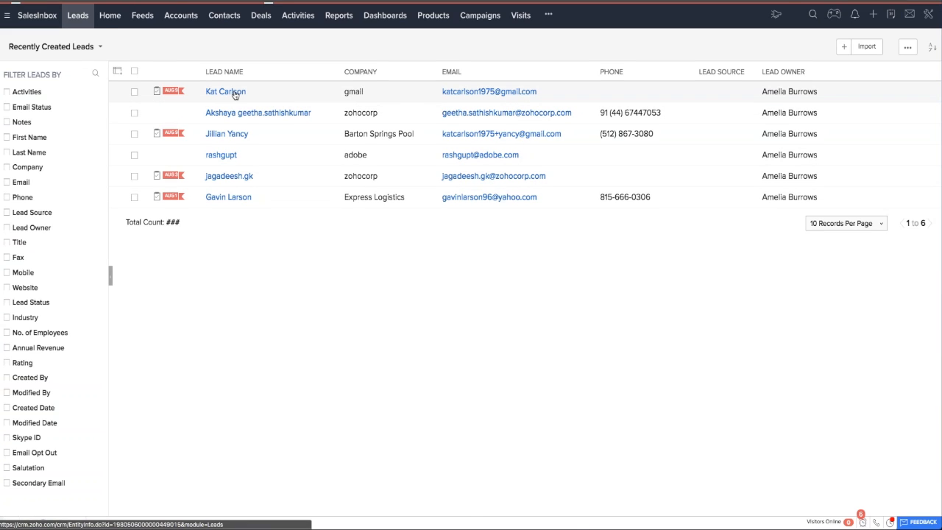
scroll(387, 306, "down", 2)
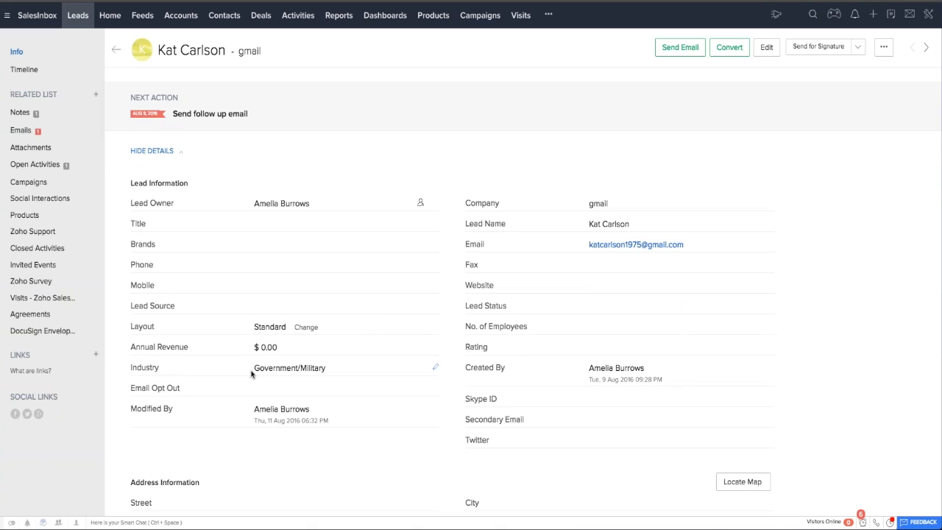
left_click_drag(250, 374, 335, 368)
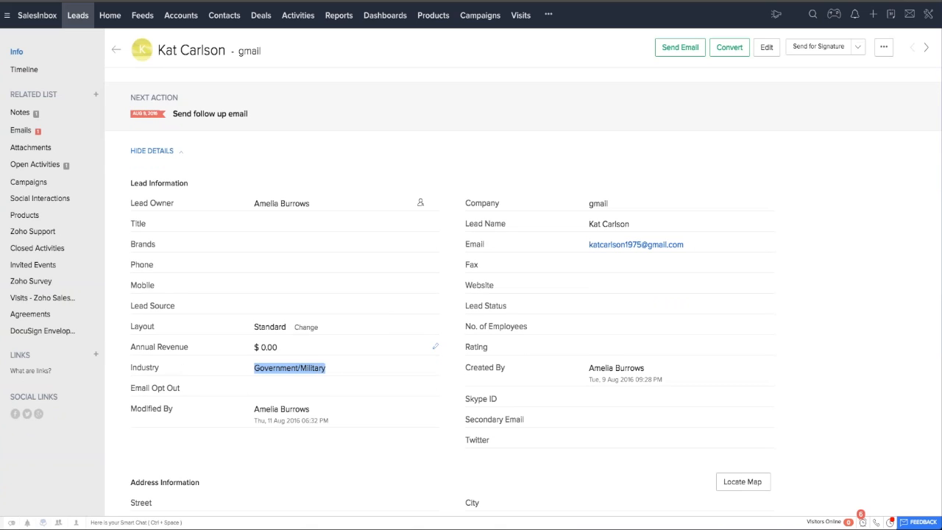
scroll(362, 311, "up", 2)
left_click(112, 51)
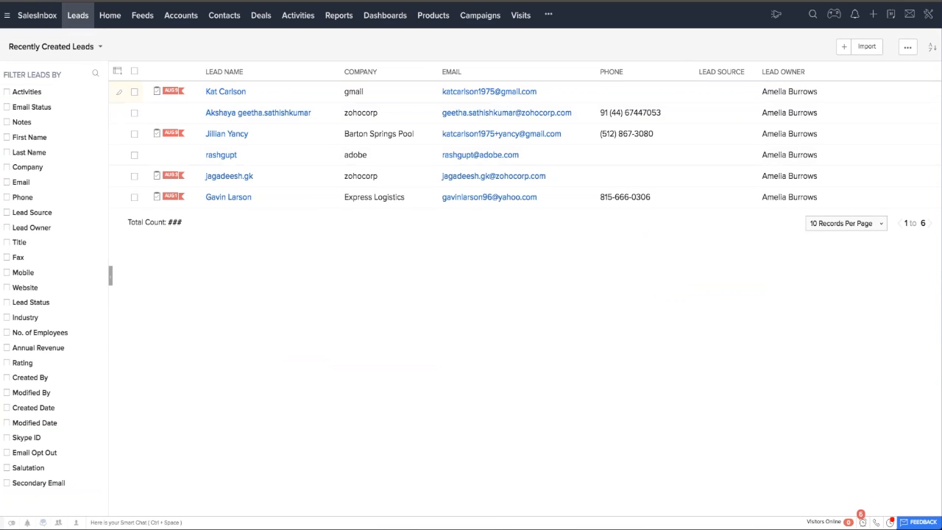
Add the Industry column to the leads list view and save the column selection.
left_click(117, 71)
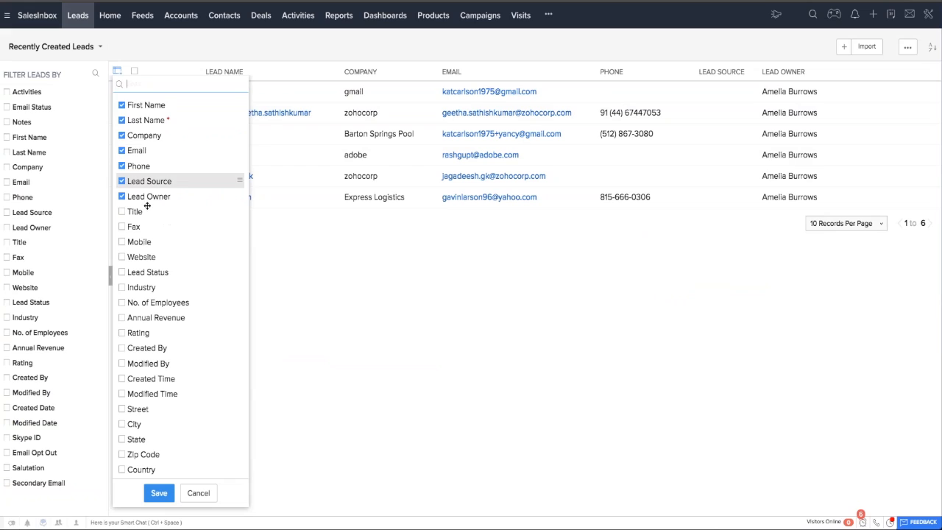
left_click(133, 287)
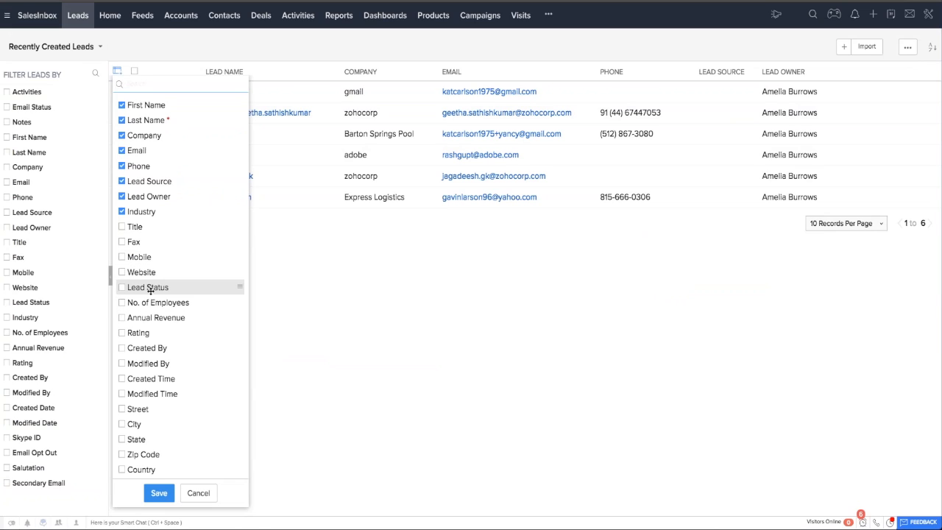
left_click(160, 493)
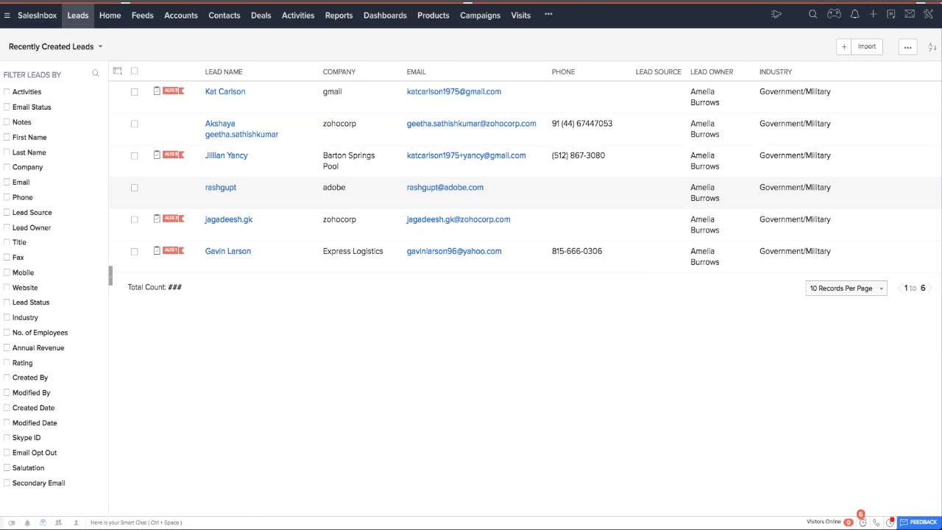
Run Deduplicate Leads using the Email field, and repeat the duplicate search using the Company field.
left_click(907, 47)
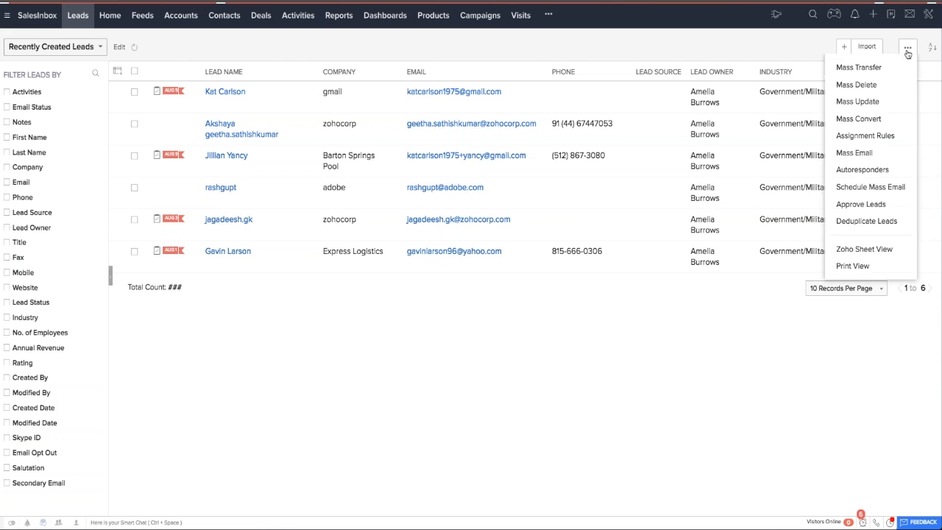
left_click(868, 222)
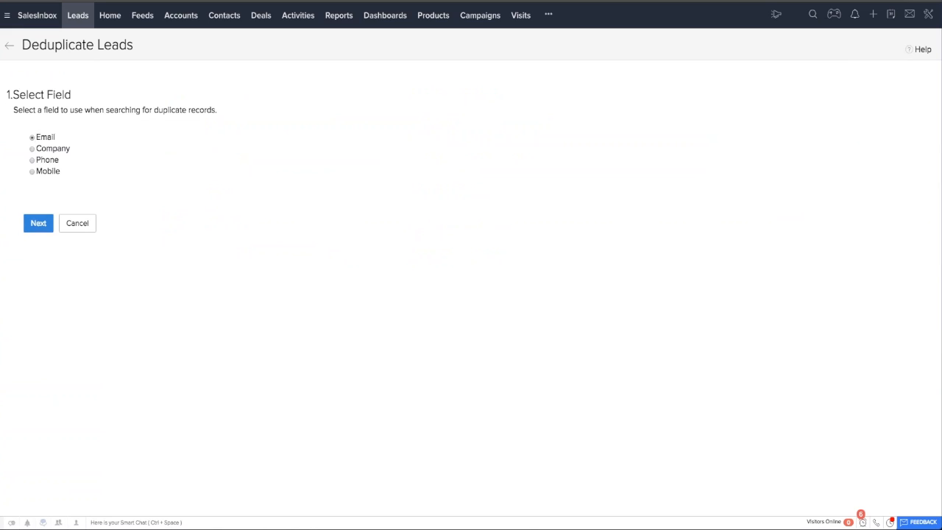
left_click(42, 226)
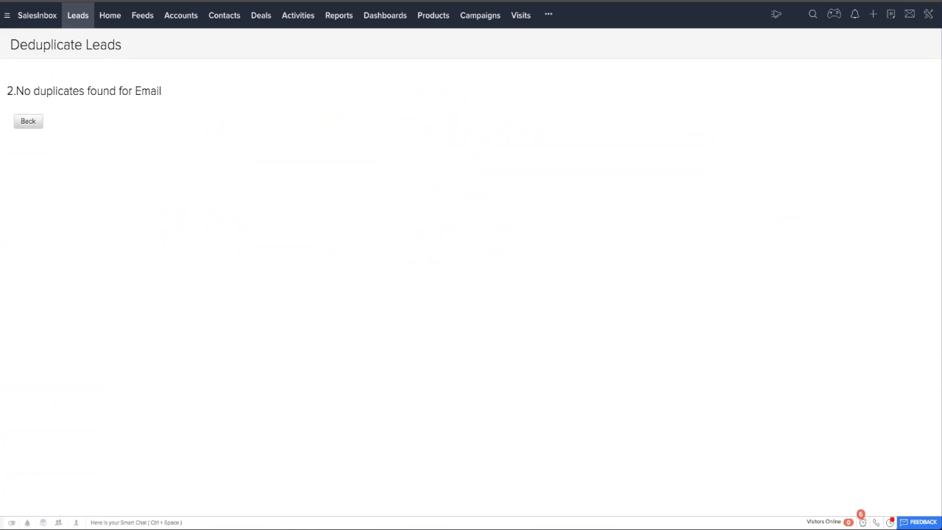
left_click(34, 122)
left_click(36, 150)
left_click(38, 223)
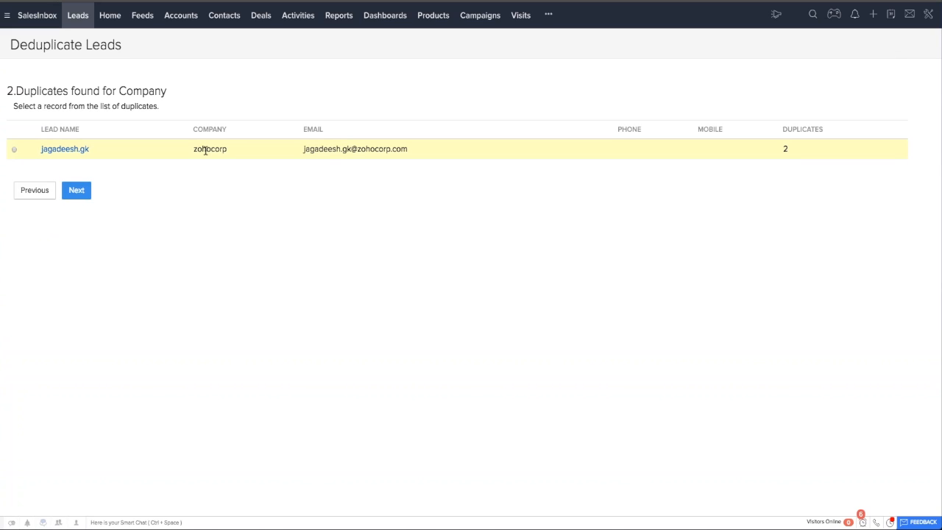
Choose the zohocorp duplicate, select both matching lead records for merging, and bring up their merge details.
left_click(15, 153)
left_click(77, 190)
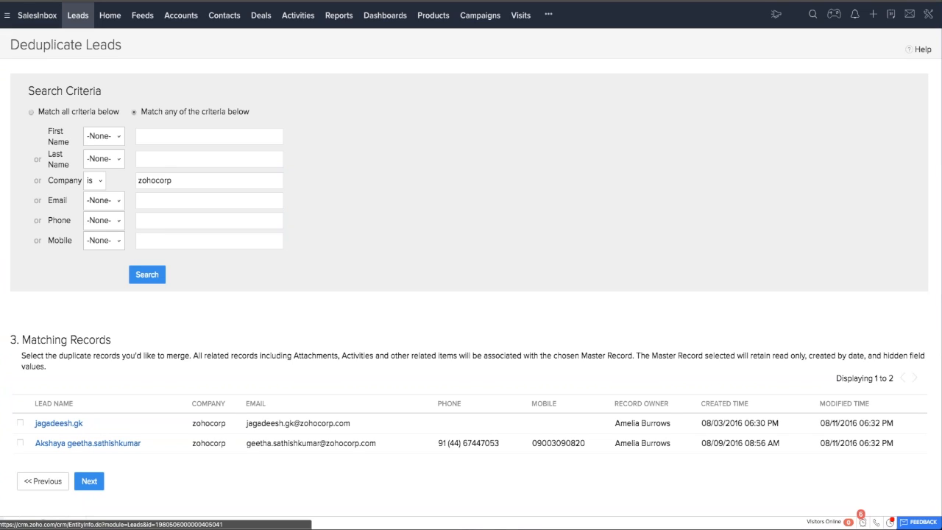
left_click(20, 422)
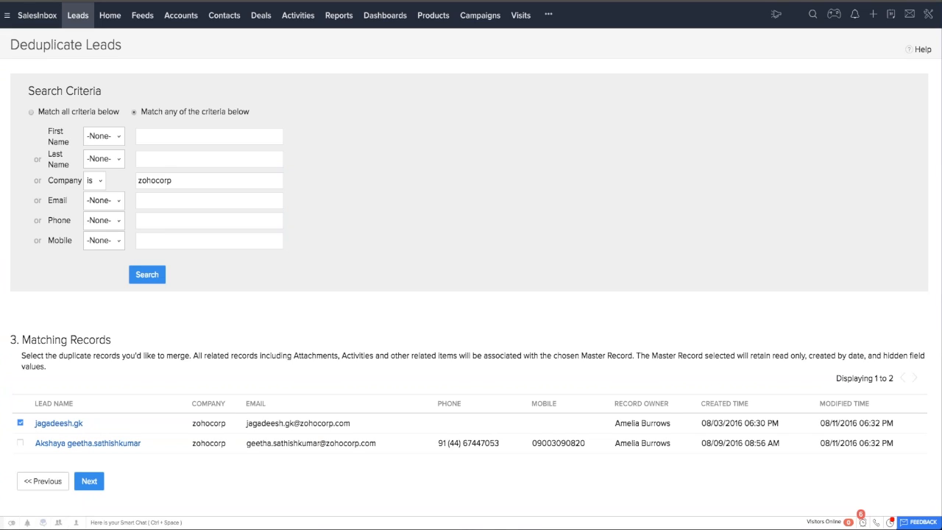
left_click(89, 480)
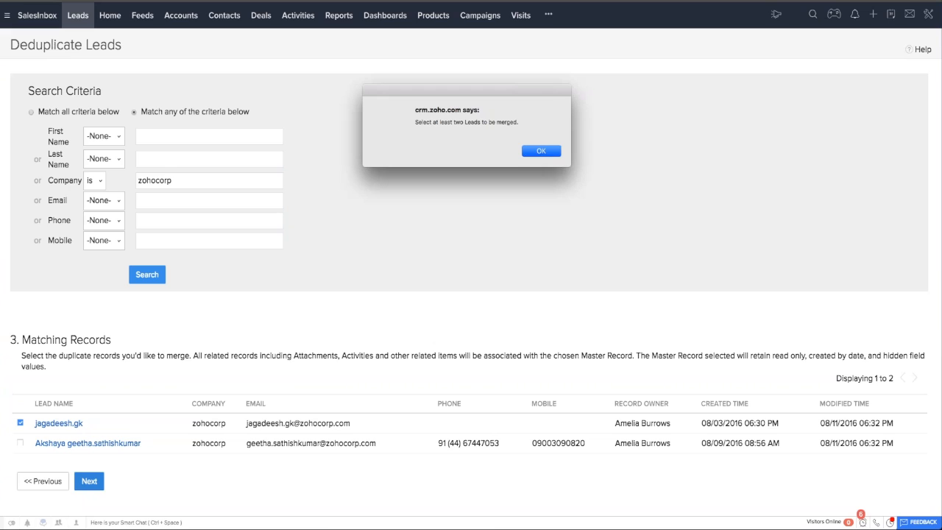
key("Return")
left_click(20, 442)
left_click(89, 480)
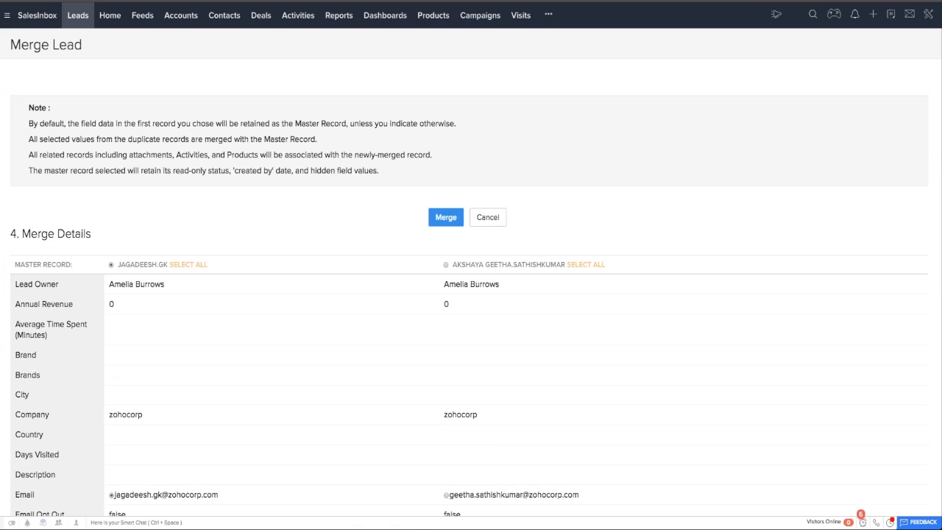
scroll(289, 327, "down", 3)
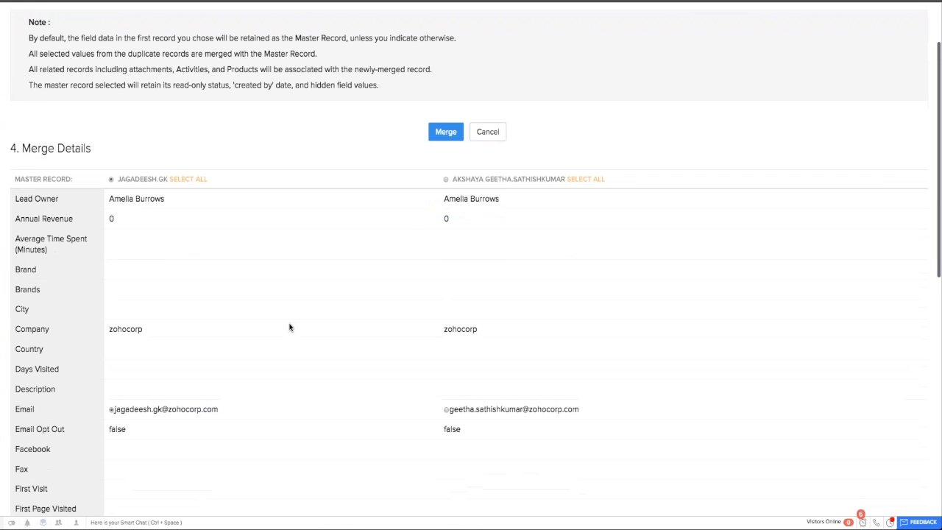
Review the merge details and merge the two zohocorp leads, keeping the first record as master.
scroll(385, 332, "down", 2)
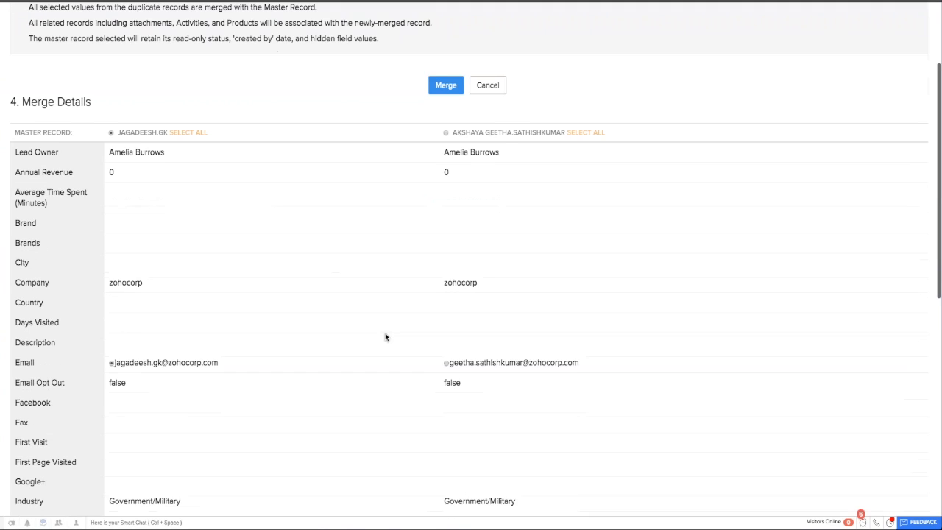
scroll(385, 337, "down", 1)
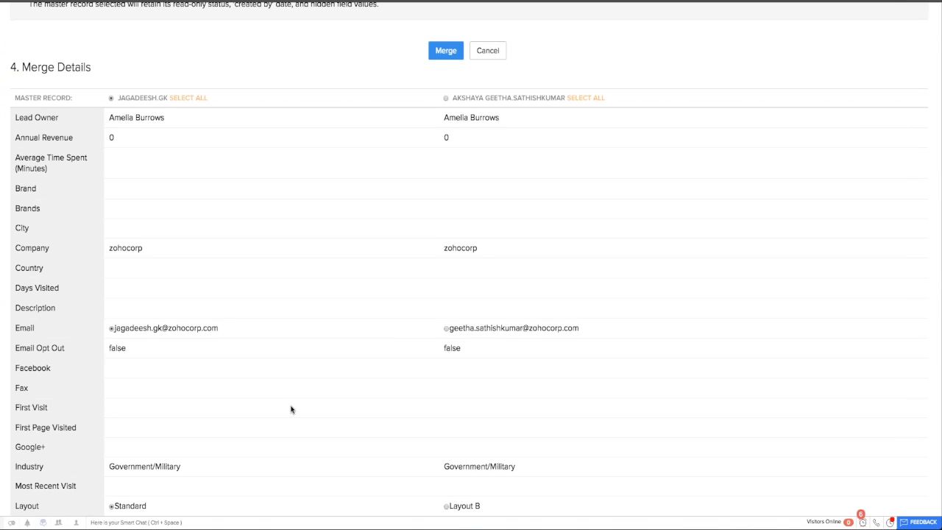
scroll(291, 410, "up", 3)
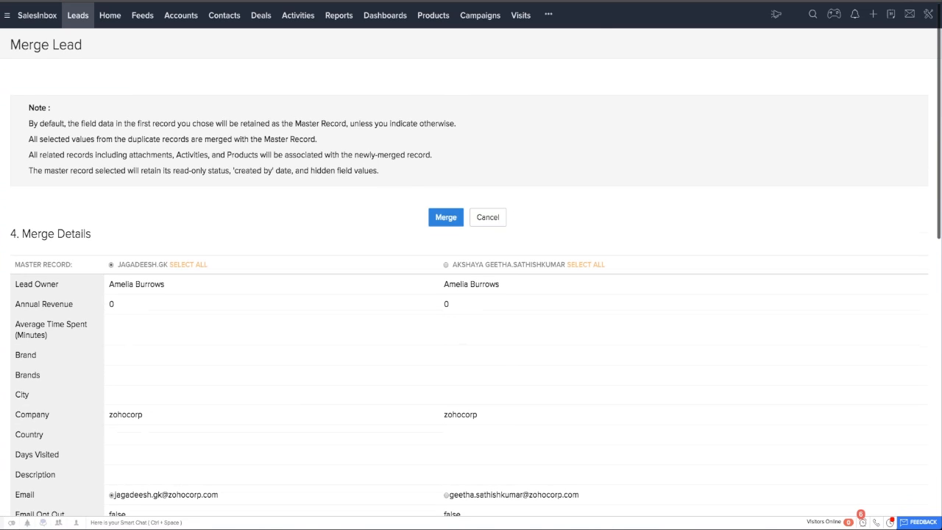
left_click(445, 217)
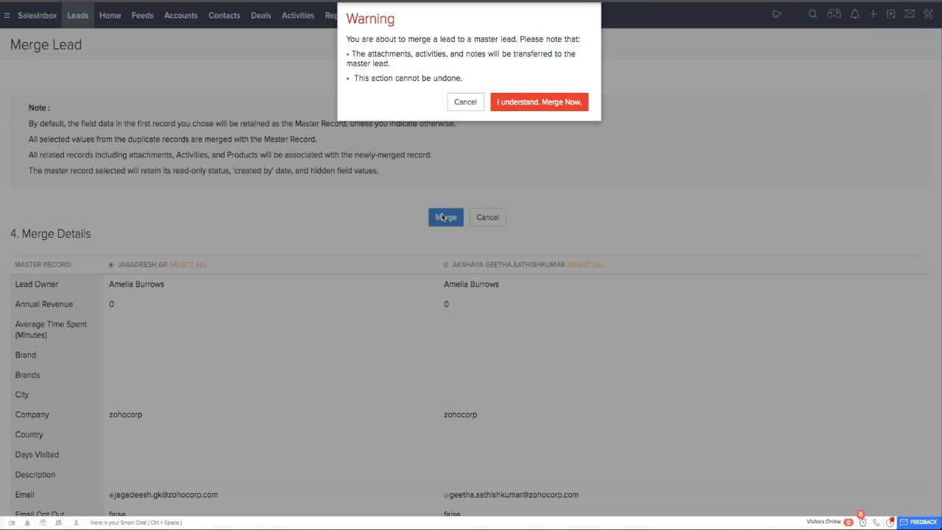
left_click(539, 102)
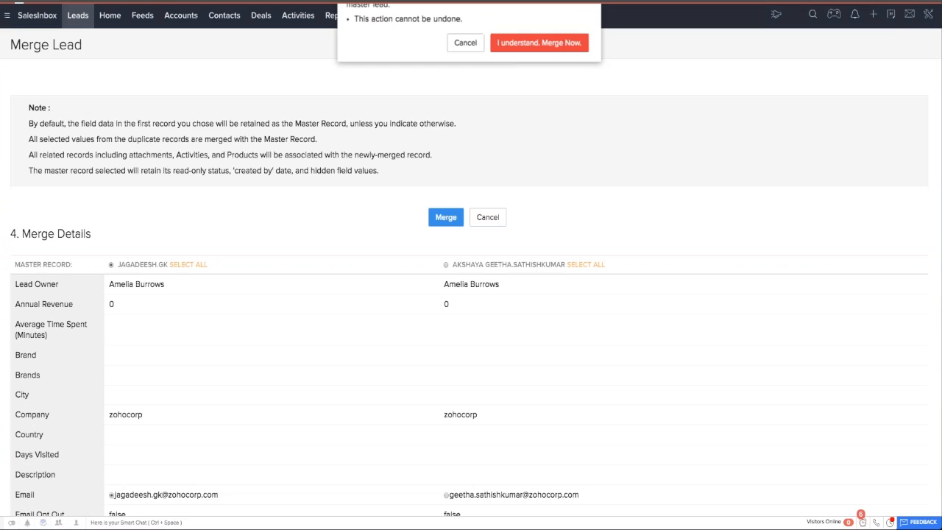
Leave the Deduplicate Leads tool without another search and return to the leads list.
left_click(28, 131)
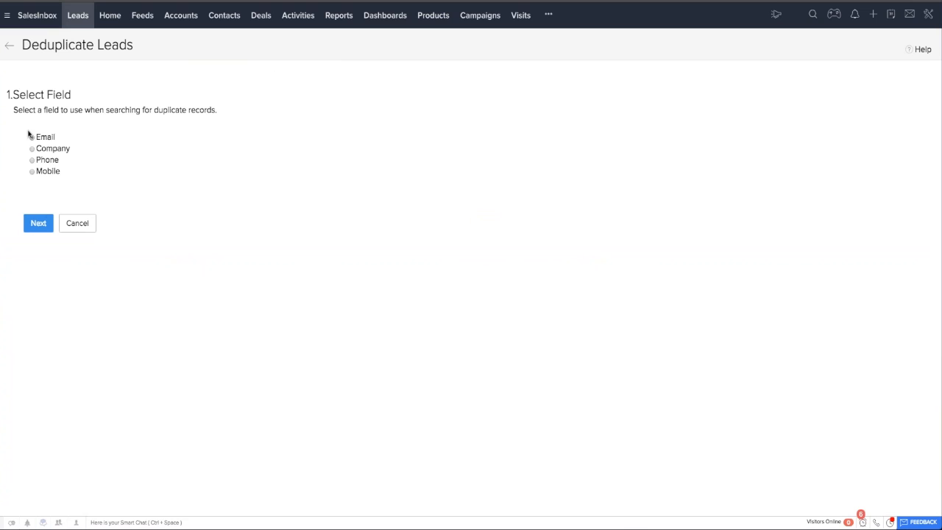
left_click(77, 225)
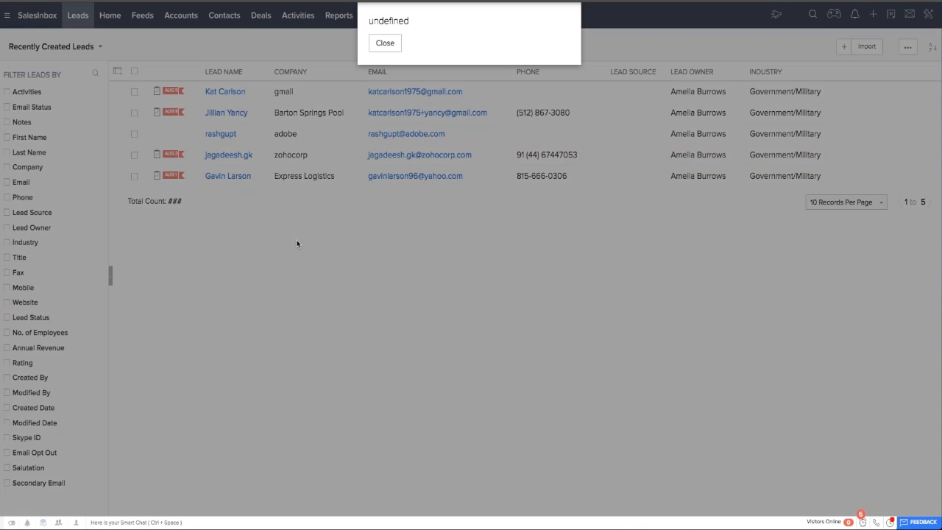
left_click(385, 42)
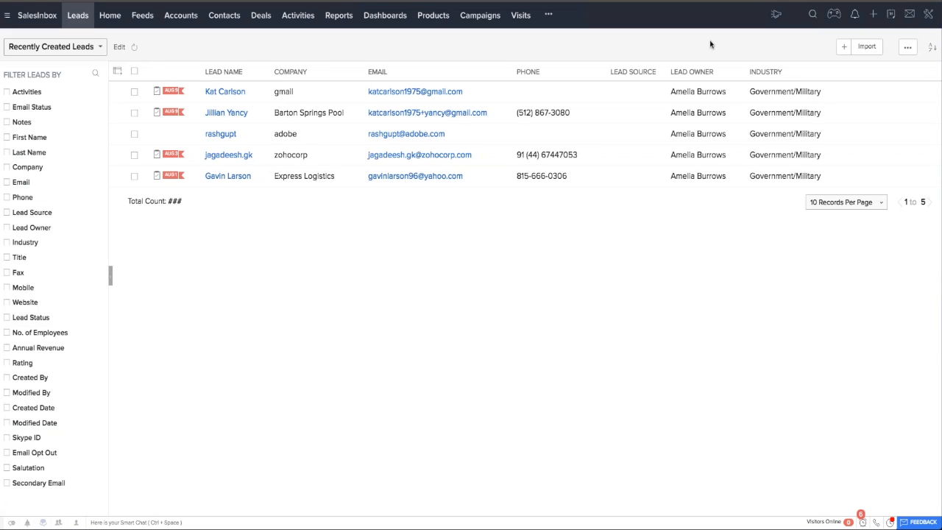
Create a new workflow rule for the Leads module named Buyer Lead from the Workflow Automation settings.
left_click(928, 14)
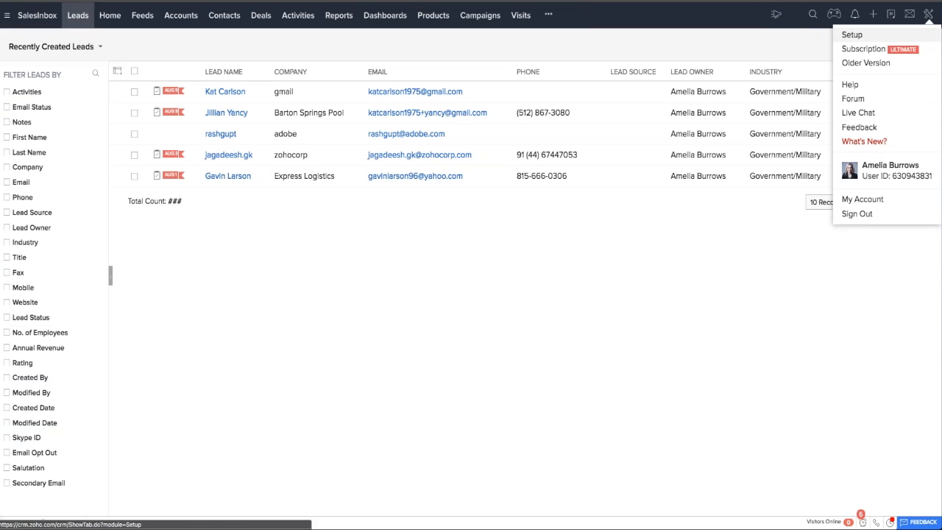
left_click(851, 33)
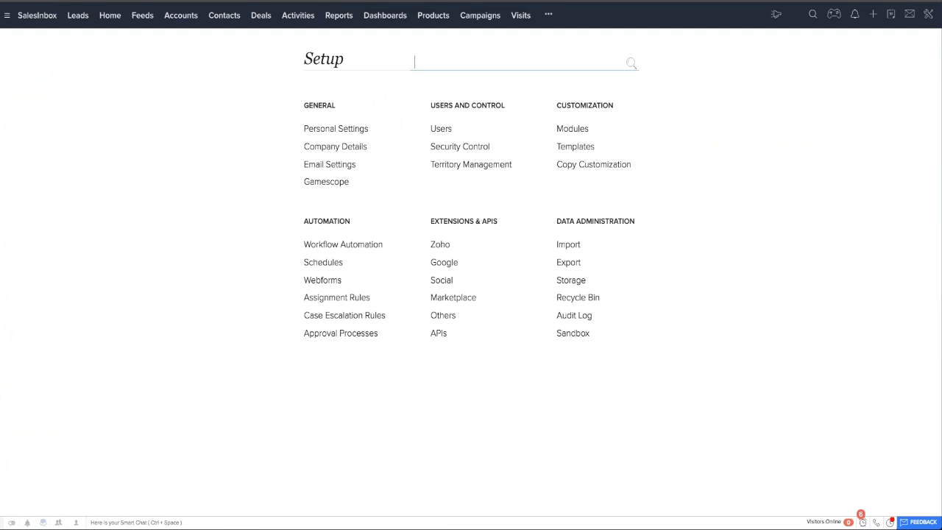
left_click(341, 247)
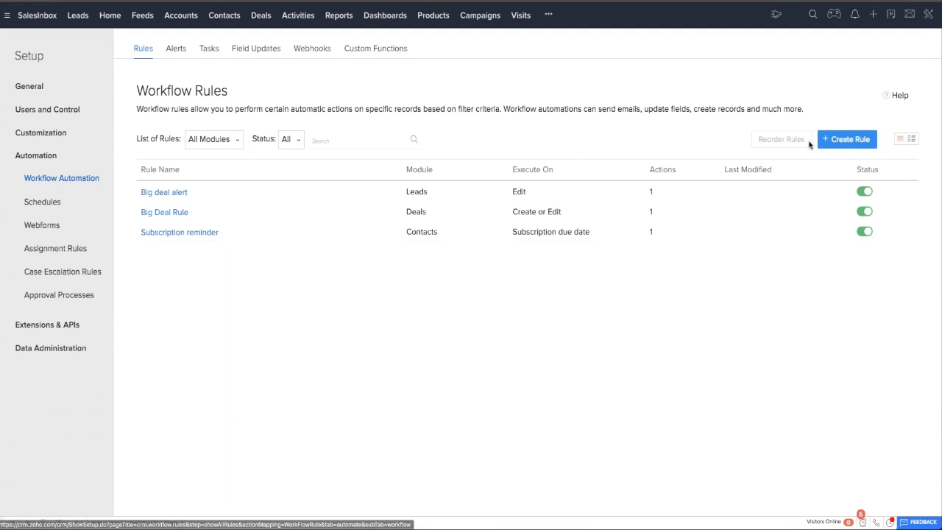
left_click(847, 143)
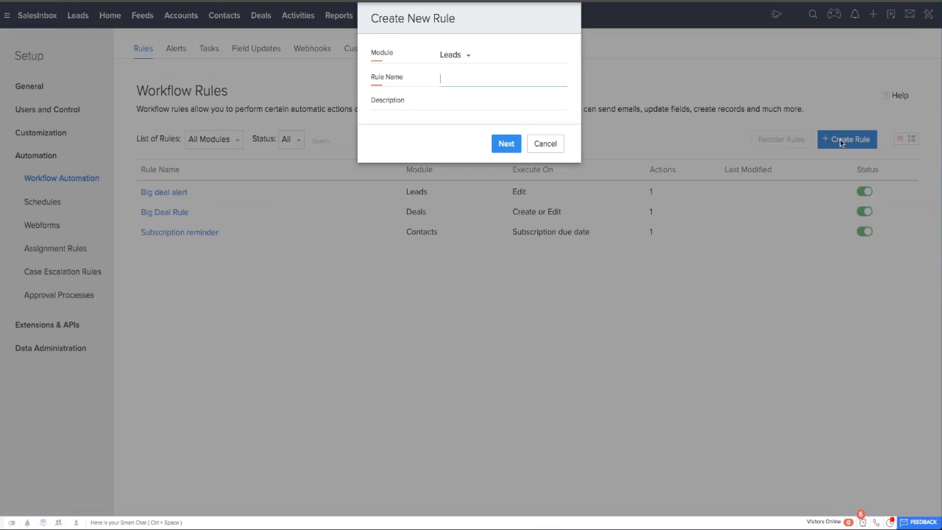
left_click(470, 57)
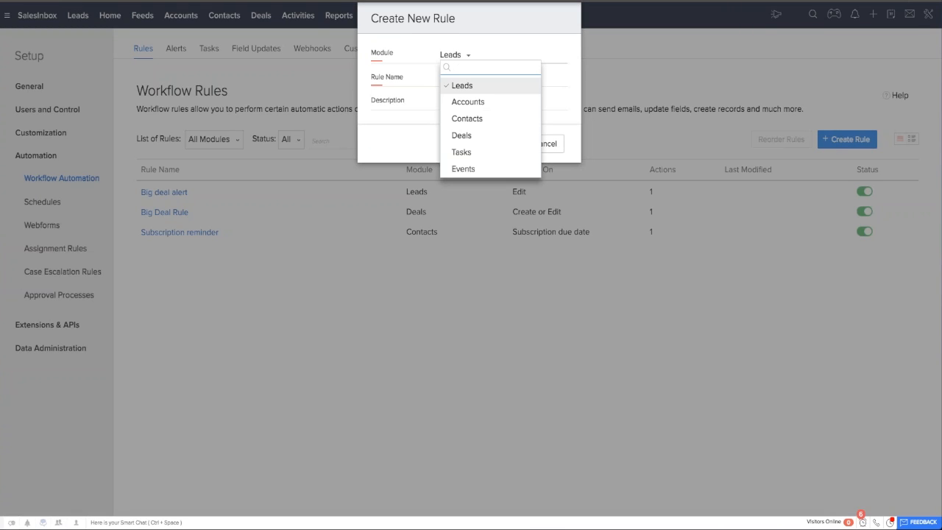
left_click(462, 85)
left_click(485, 79)
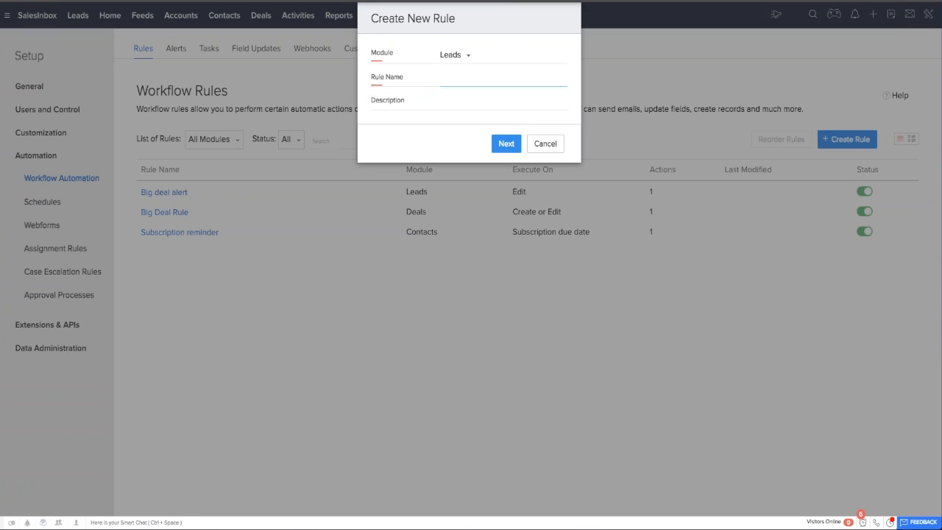
type("Buyer Lead")
left_click(508, 144)
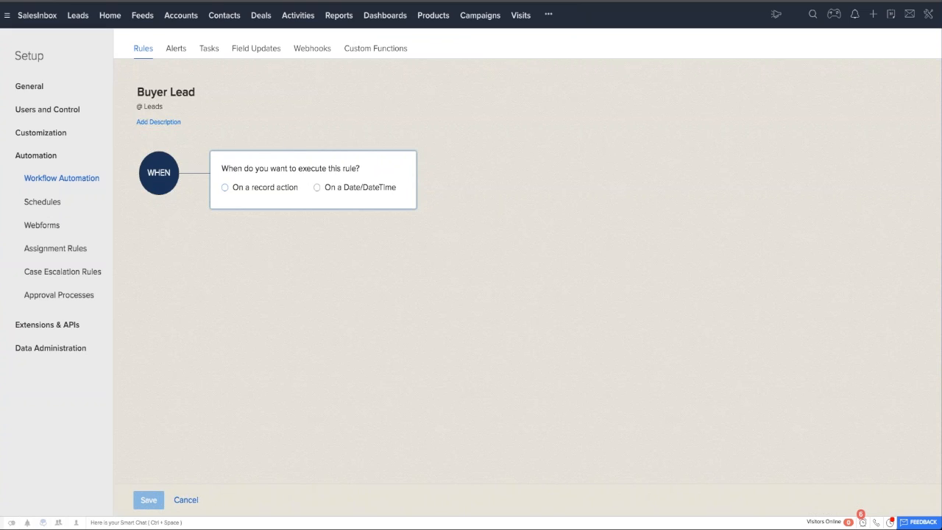
Set the Buyer Lead rule to execute on the record action Create, after checking the Date/DateTime option.
left_click(225, 189)
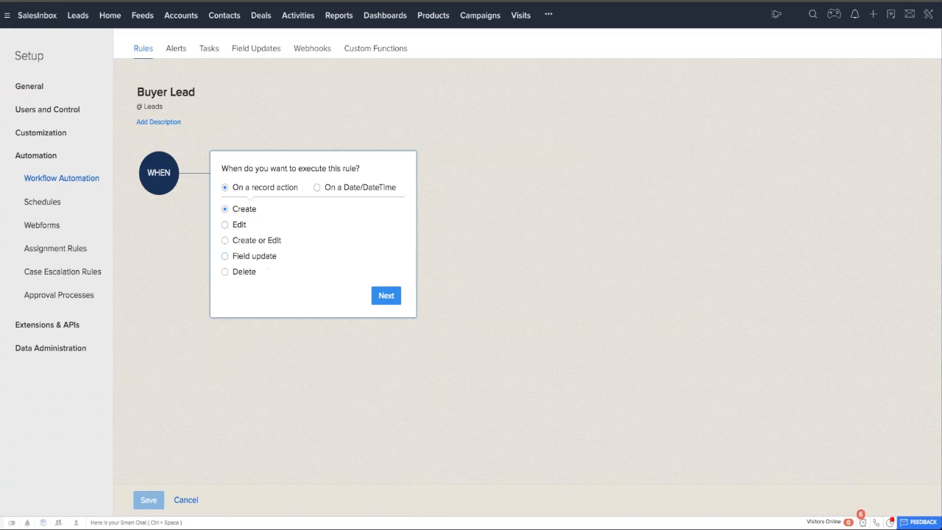
left_click(331, 187)
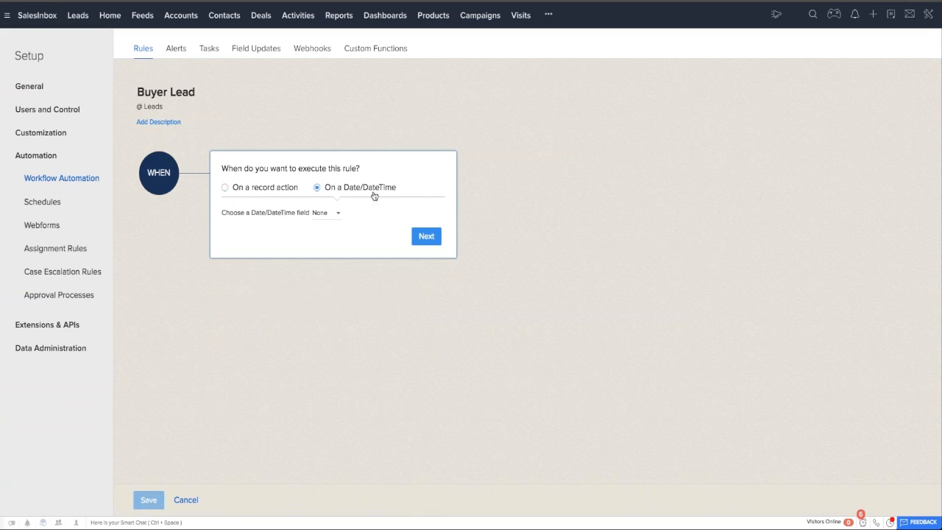
left_click(225, 187)
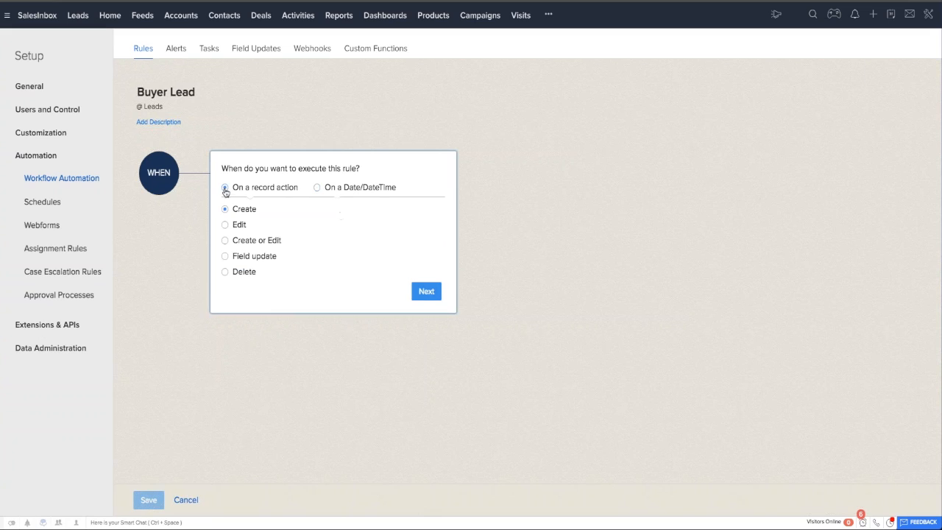
left_click(426, 296)
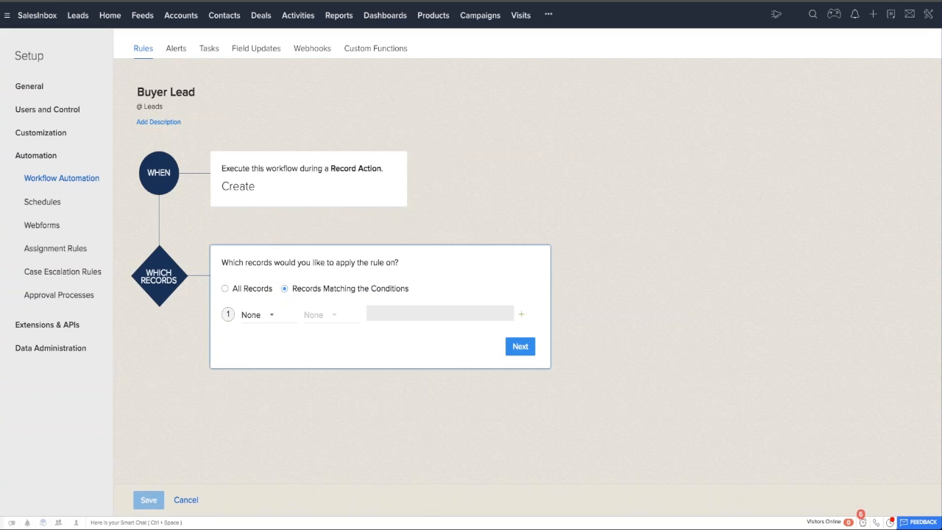
Apply the rule to records matching the condition Industry is Government/Military.
left_click(256, 314)
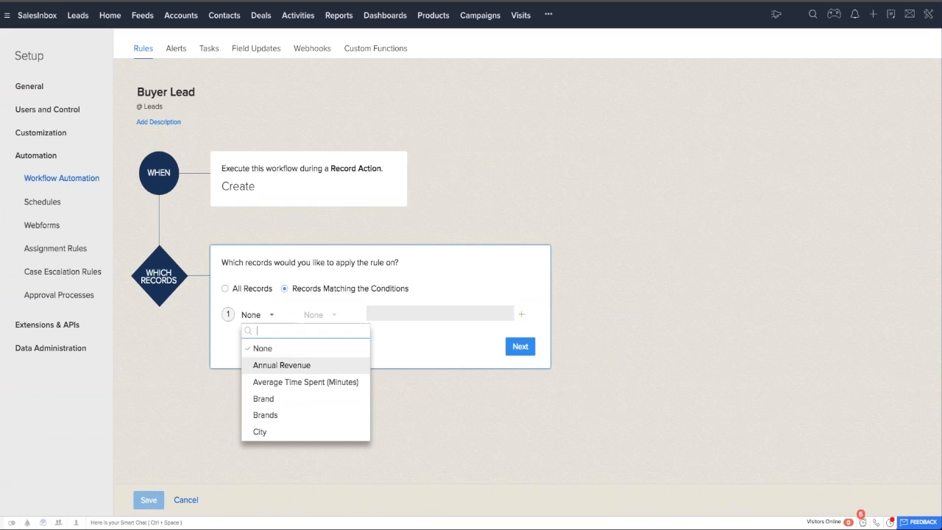
scroll(294, 382, "down", 5)
left_click(280, 382)
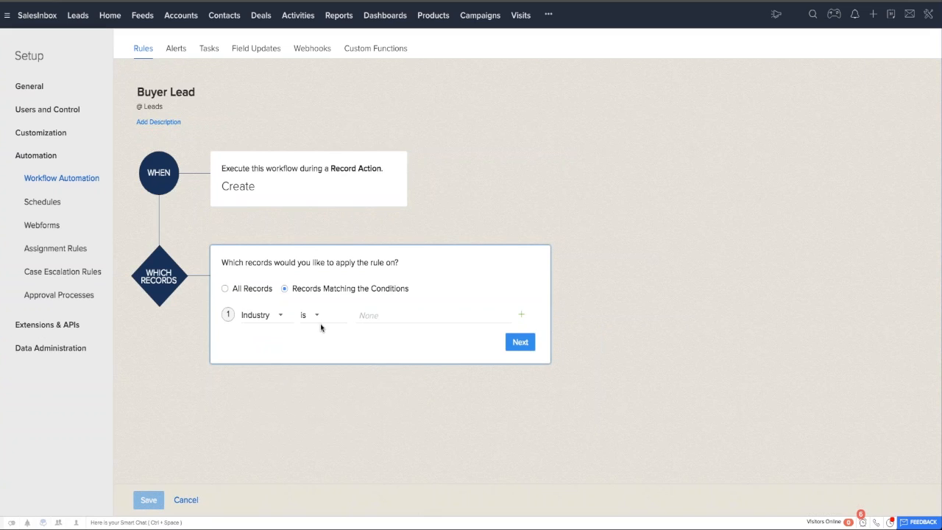
left_click(371, 315)
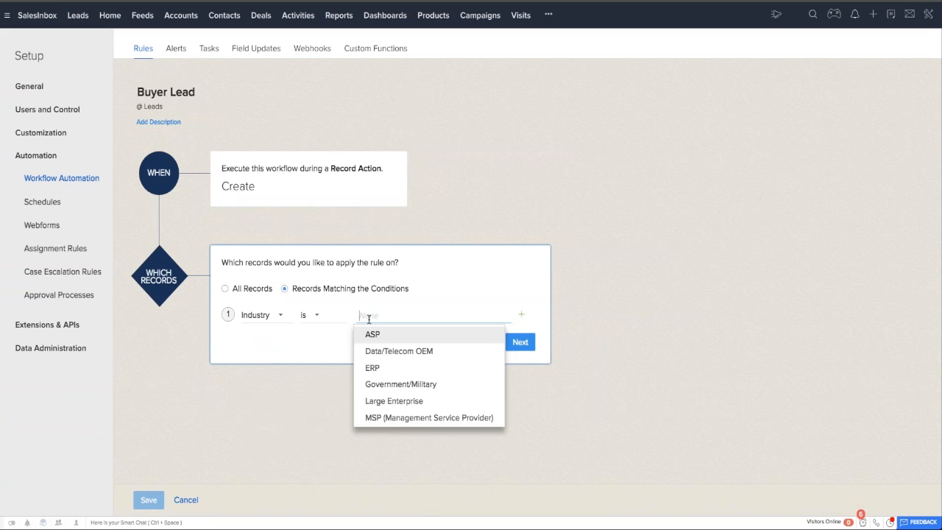
left_click(390, 377)
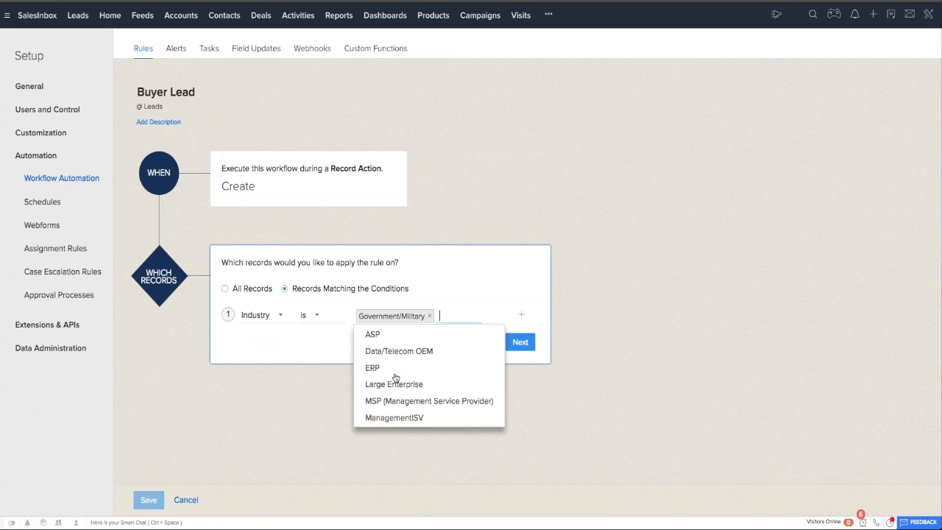
left_click(544, 319)
left_click(520, 342)
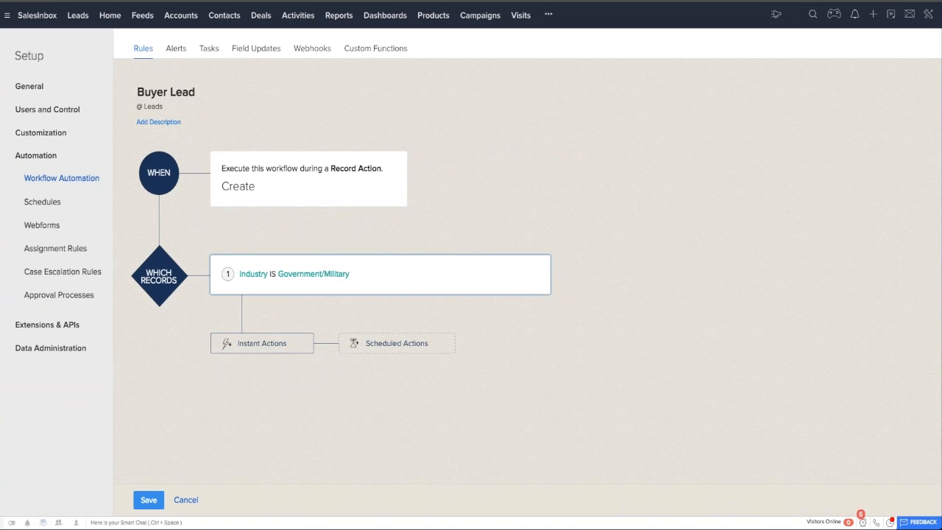
Start a Send Email instant action for the rule and preview the Zylker welcome email template used by the 1st email alert.
left_click(260, 348)
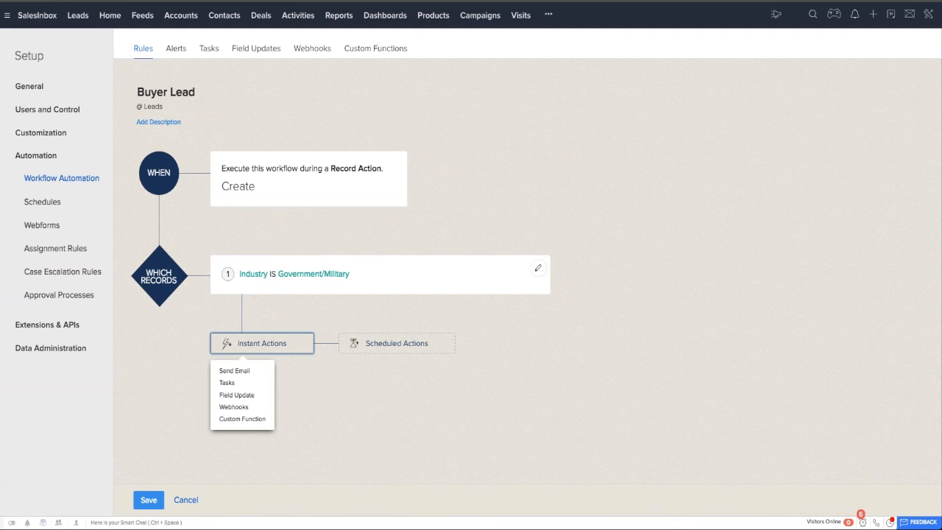
left_click(234, 372)
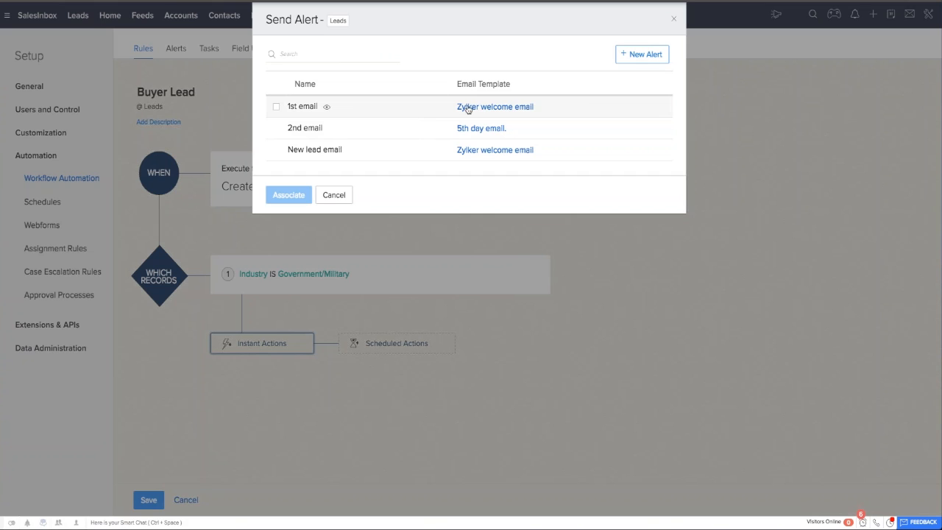
left_click(507, 108)
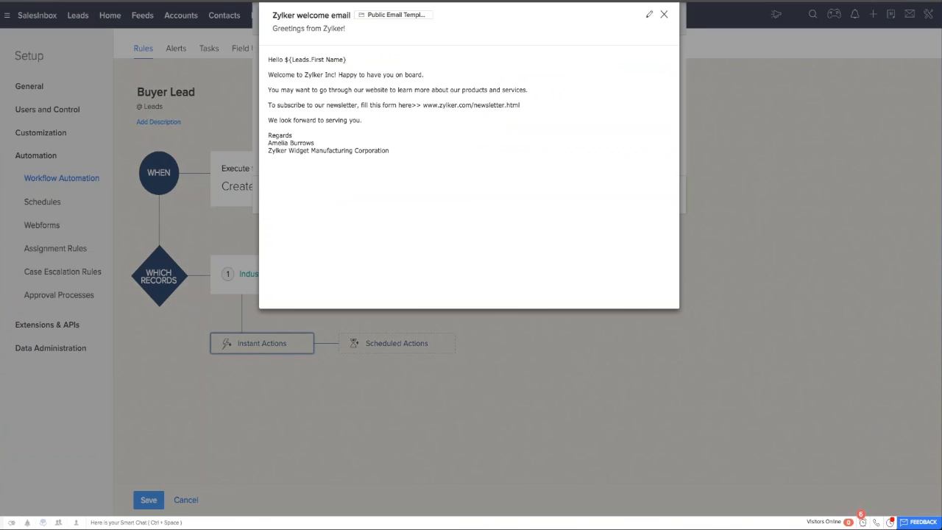
left_click(663, 14)
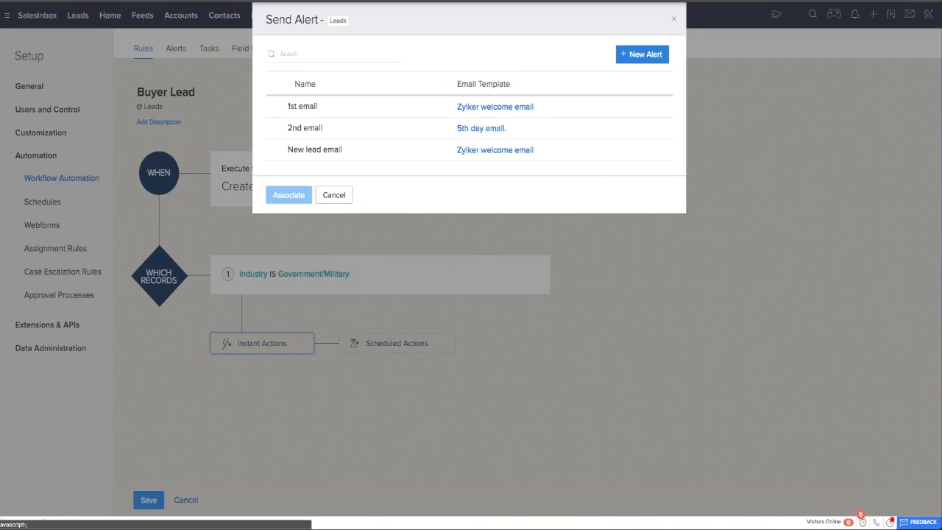
Start a new email alert and name it Welcome email to Government/Military.
left_click(642, 53)
left_click(433, 53)
type("Welcome email to Governm,e")
key("BackSpace")
key("BackSpace")
type("ent/Military")
Add Lead: Email as the alert's recipient from the people associated with the lead.
left_click(492, 102)
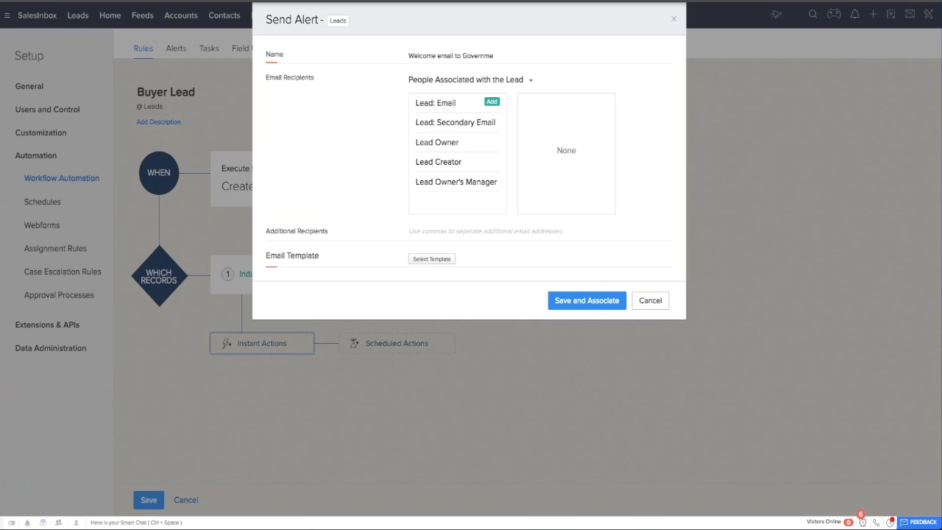
left_click(491, 103)
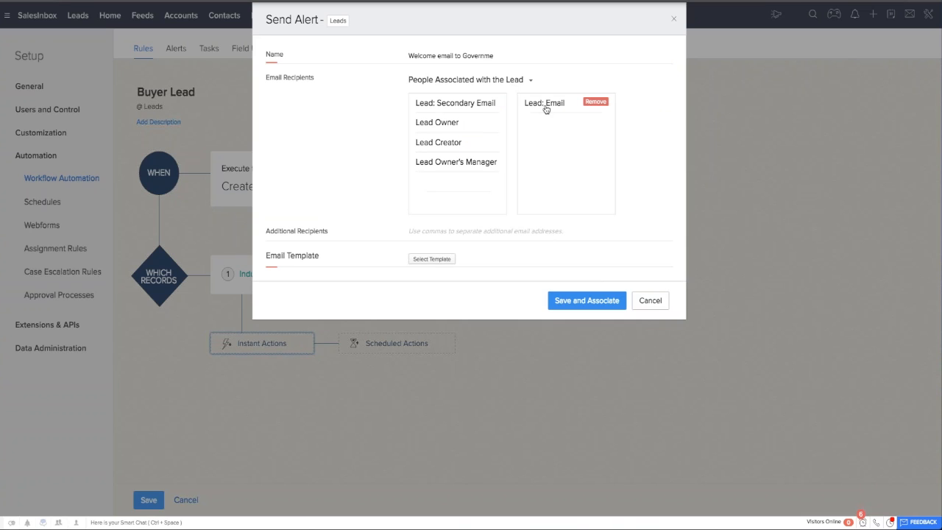
mouse_move(497, 124)
mouse_move(498, 175)
left_click(459, 228)
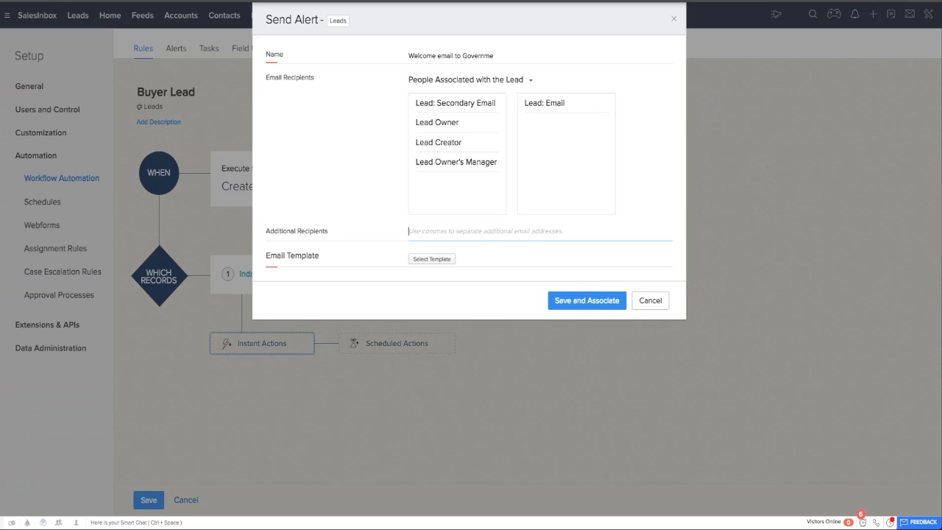
Choose the Zylker welcome email template for the alert, then save it and associate it with the rule.
left_click(431, 259)
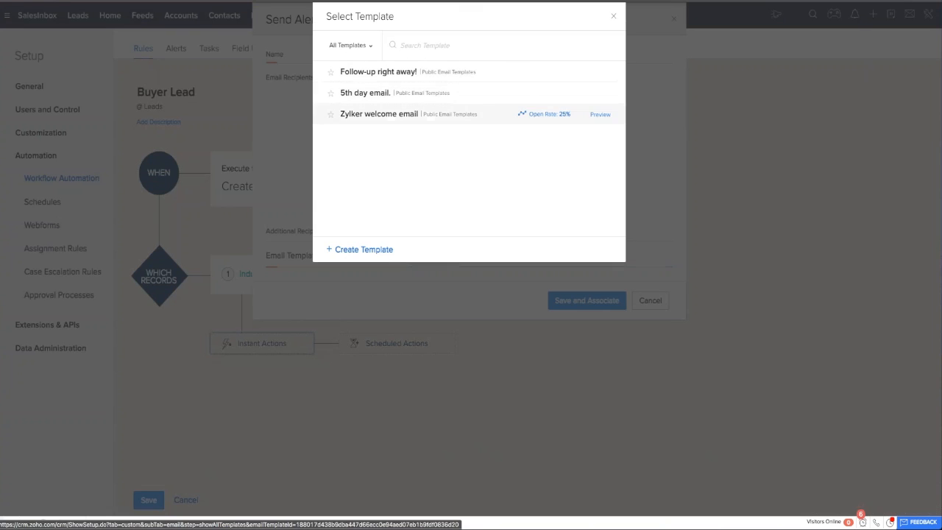
left_click(397, 114)
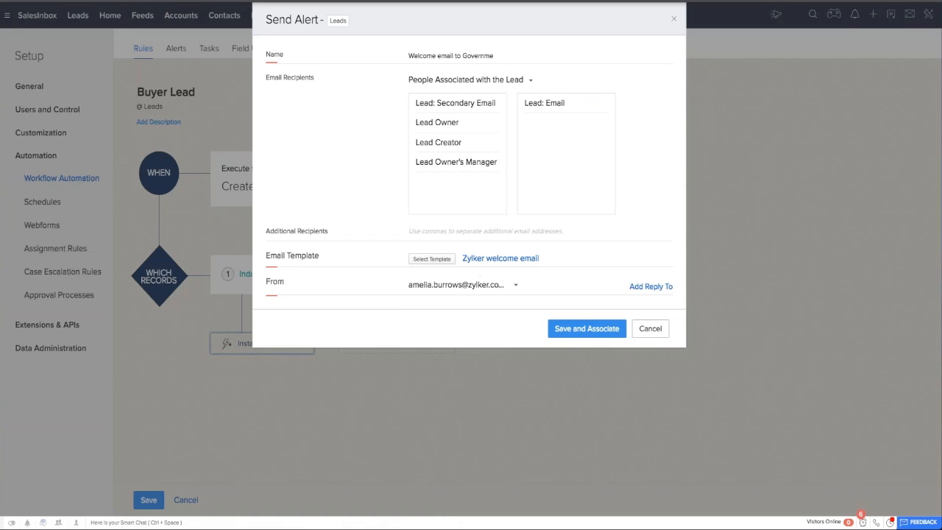
left_click(589, 328)
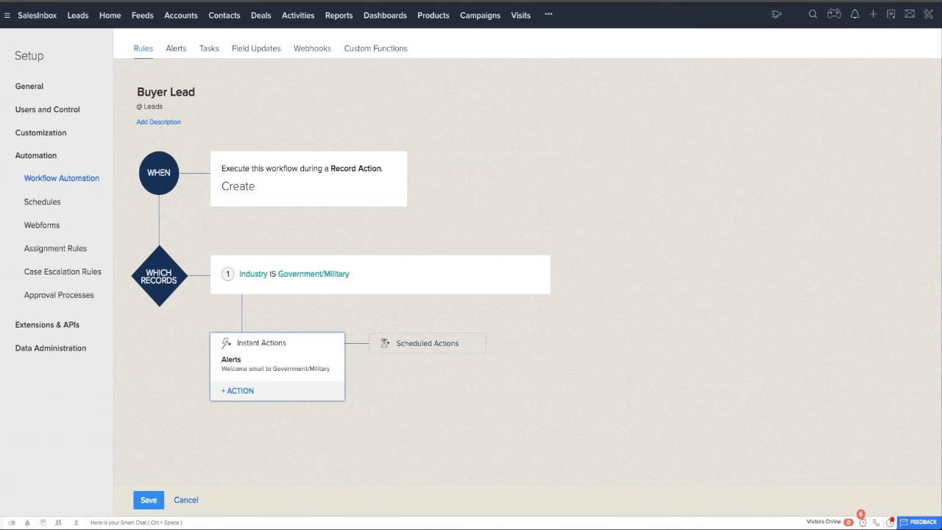
scroll(320, 348, "down", 1)
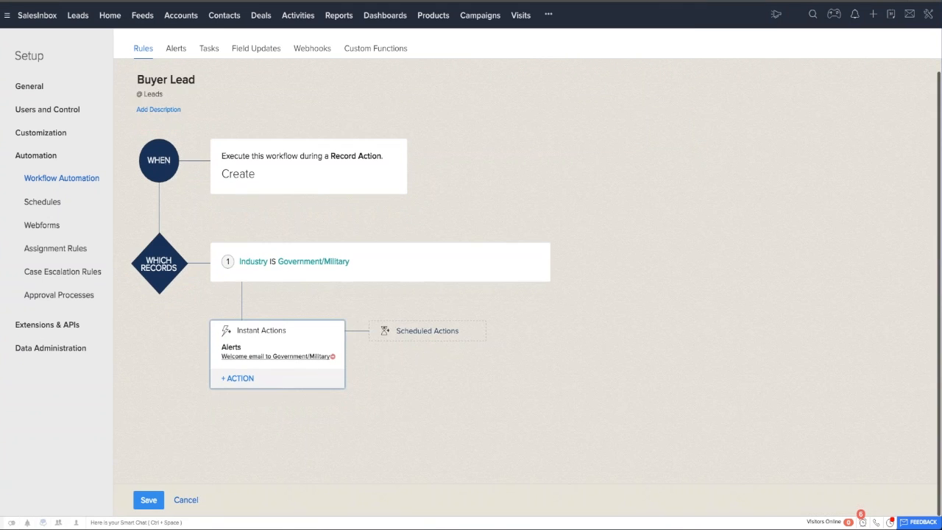
Add a new task as an instant action, with subject Follow up with new lead and due 1 day after the rule trigger date.
left_click(246, 381)
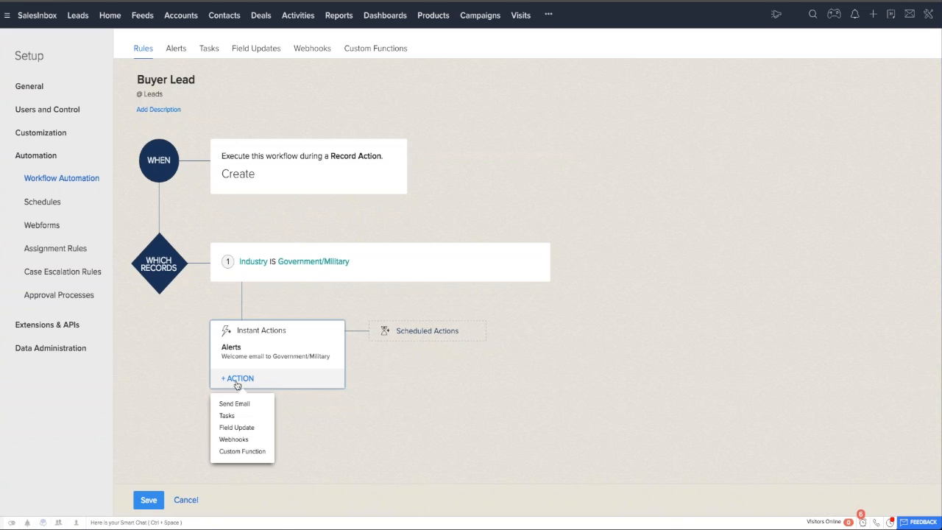
left_click(233, 416)
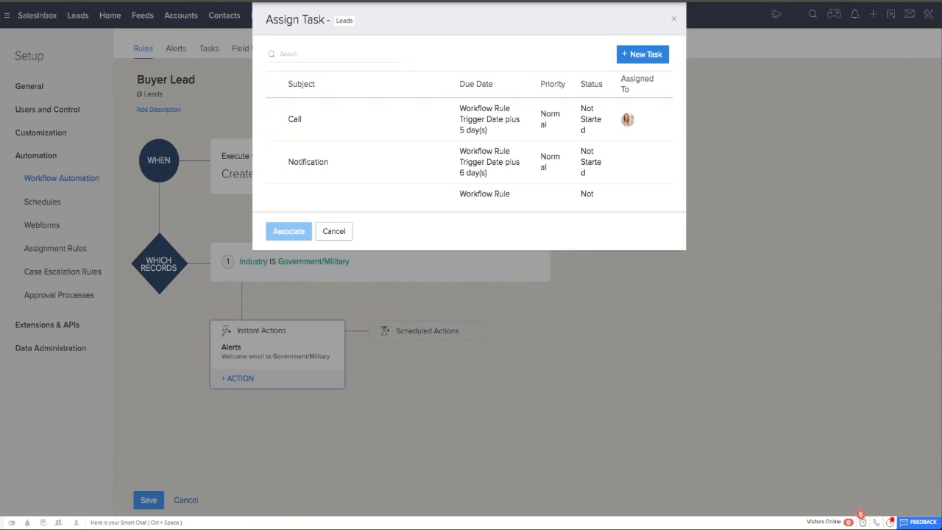
left_click(641, 54)
left_click(453, 63)
type("Follow up with new lead")
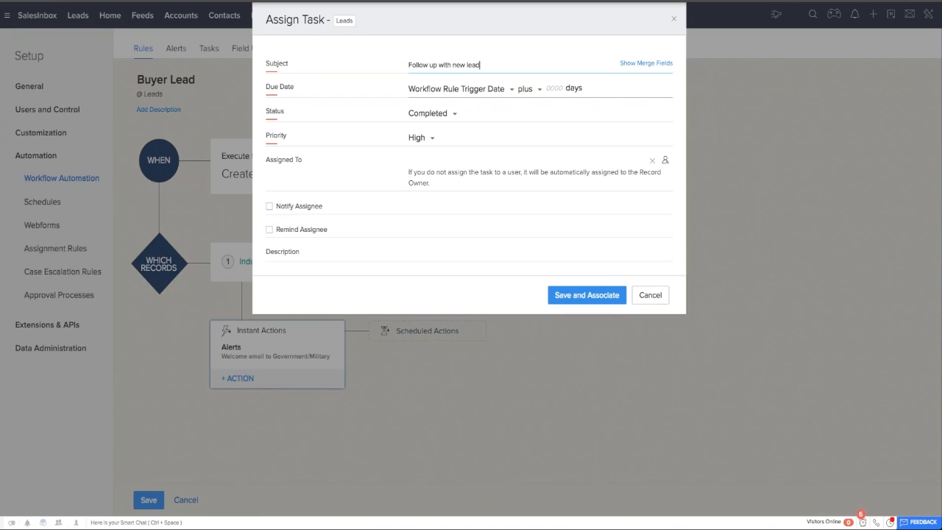
left_click(560, 89)
type("1")
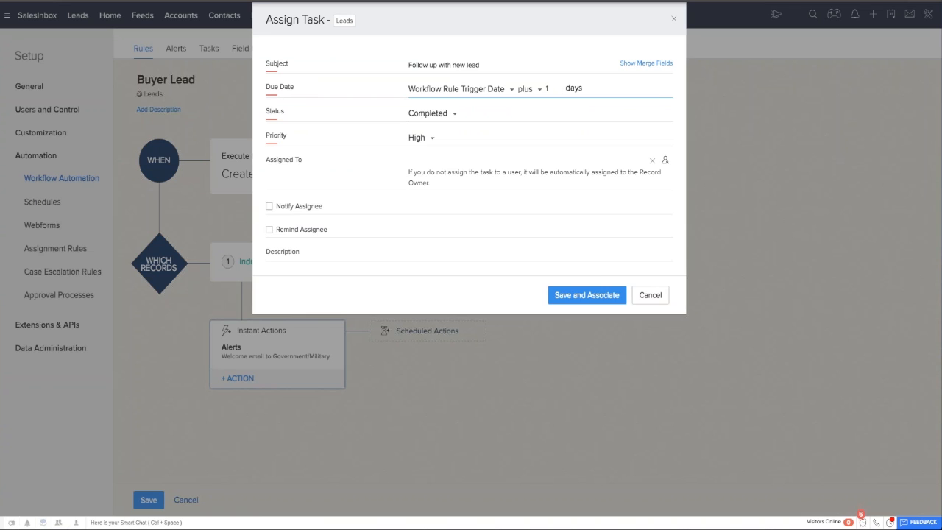
Set the task's status to Not Started and assign it to the last user in the owner list.
left_click(405, 112)
left_click(446, 178)
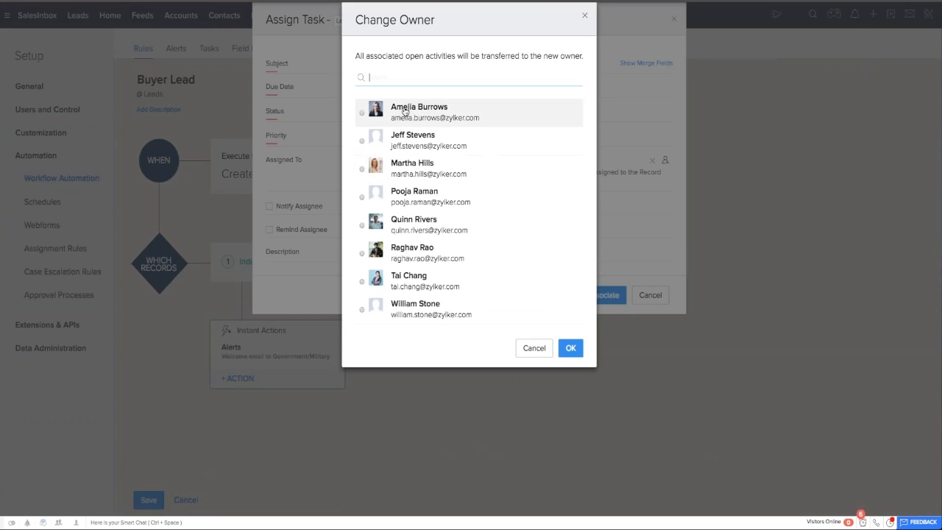
left_click(405, 307)
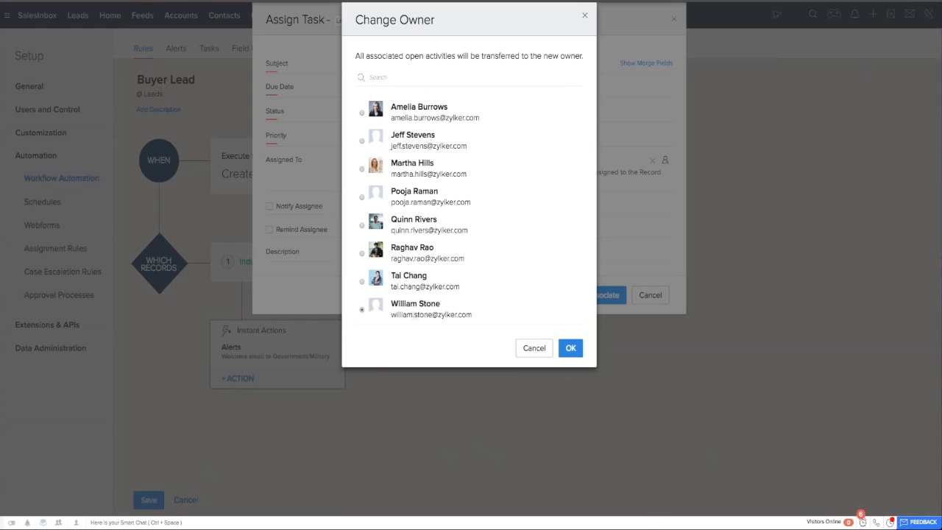
left_click(571, 347)
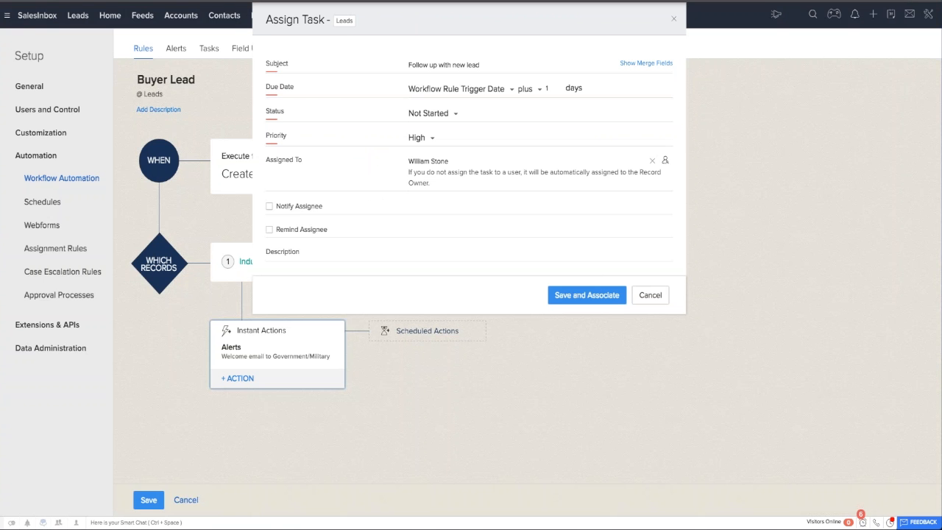
Enable Notify Assignee and a Remind Assignee alert through pop-up, then save the task and associate it with the rule.
left_click(286, 208)
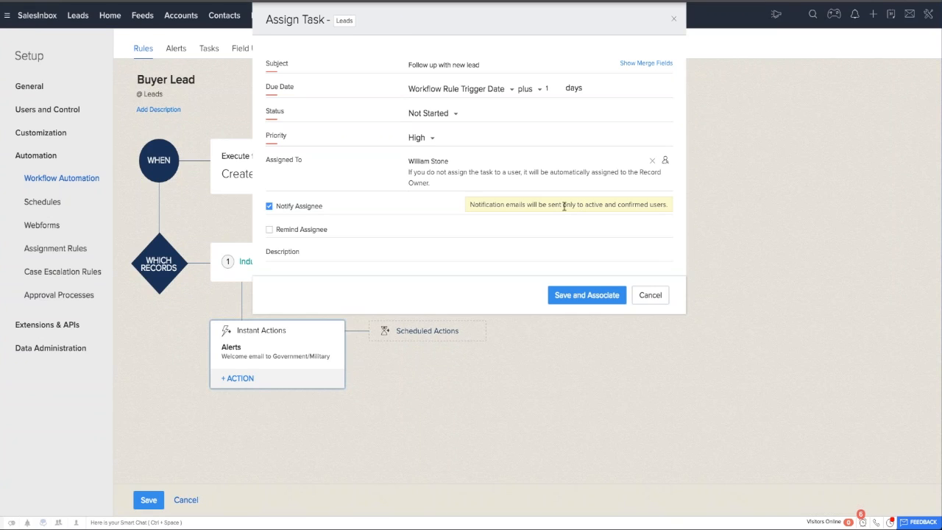
left_click(311, 231)
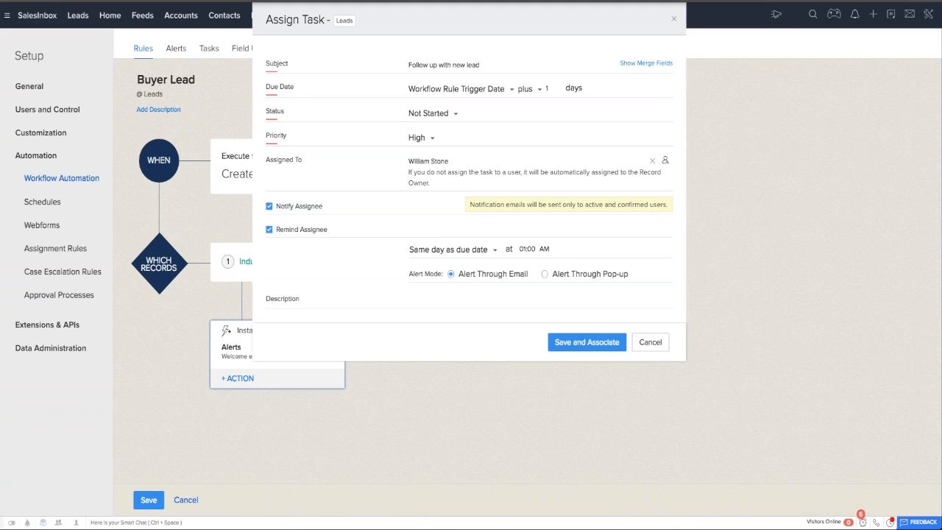
left_click(544, 274)
left_click(592, 341)
Save the Buyer Lead workflow rule.
scroll(197, 417, "down", 1)
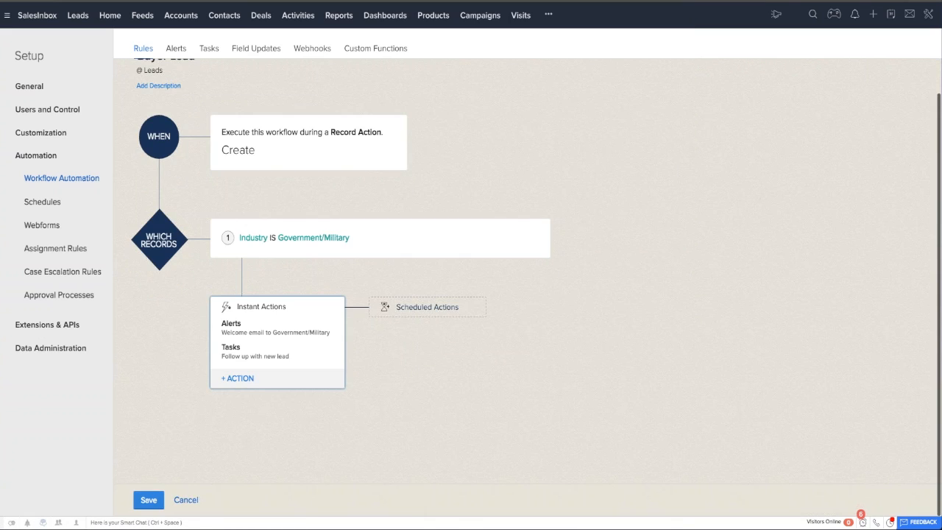
left_click(149, 500)
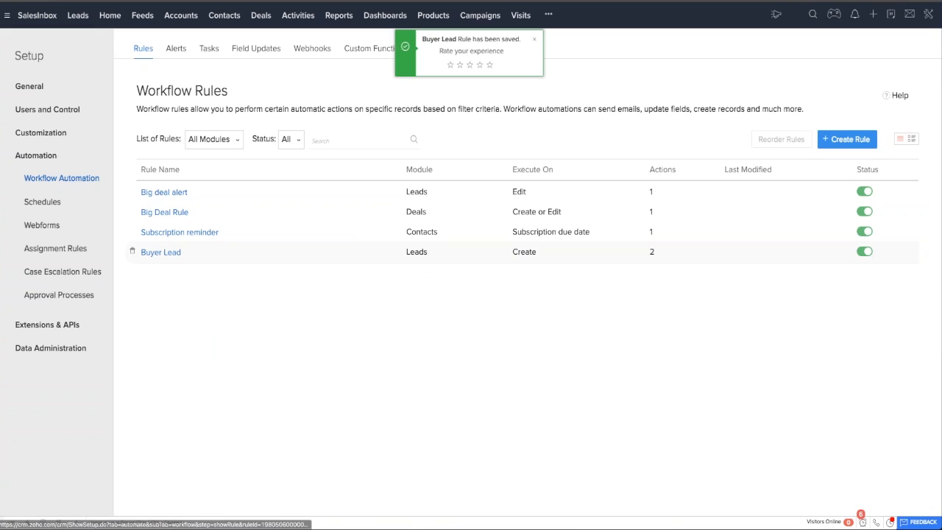
left_click(160, 253)
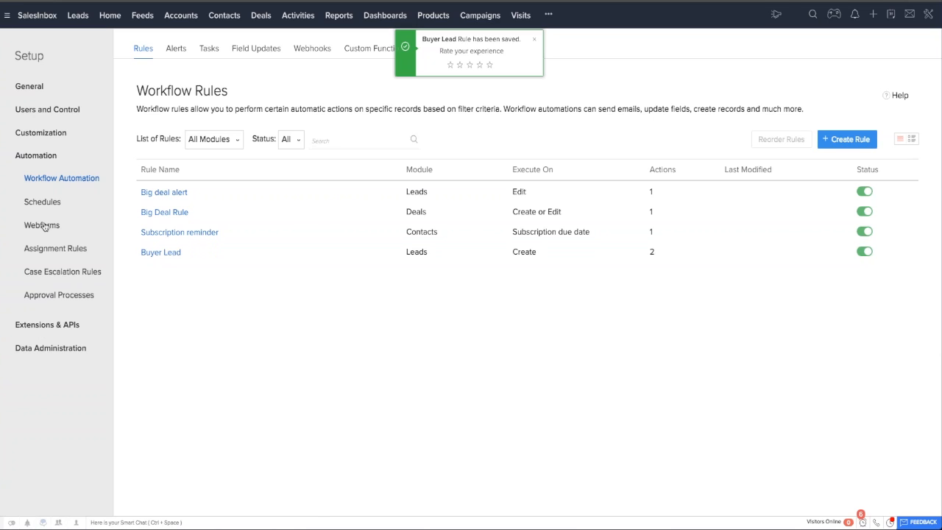
Create a lead assignment rule named Buyer Lead and start a rule entry for it.
left_click(41, 247)
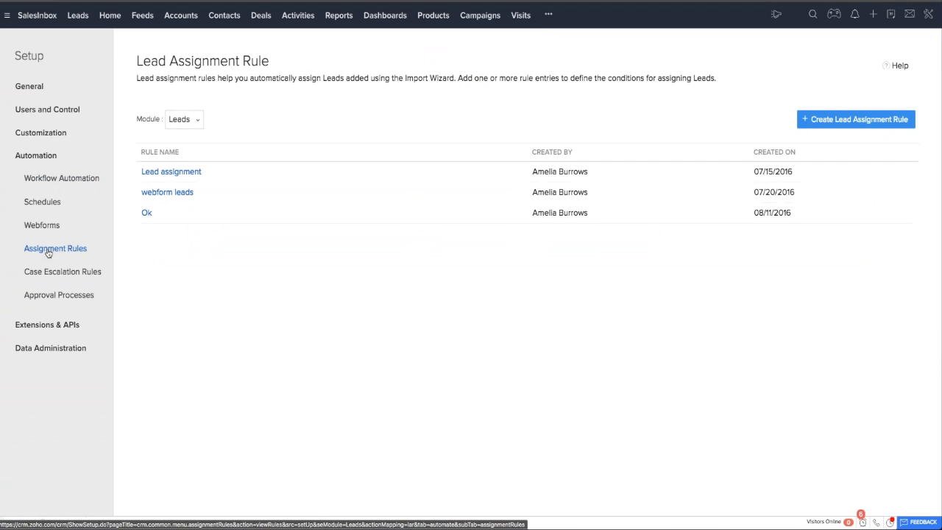
left_click(209, 175)
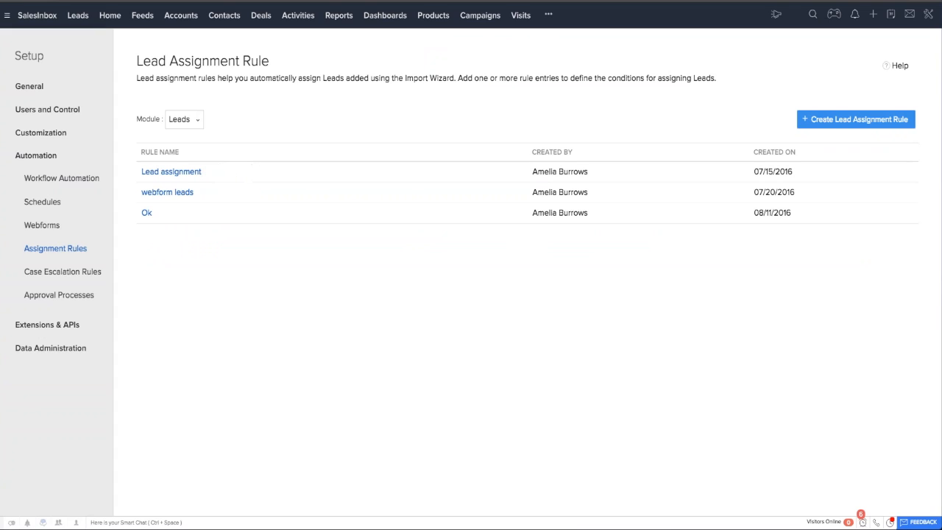
left_click(209, 172)
left_click(852, 119)
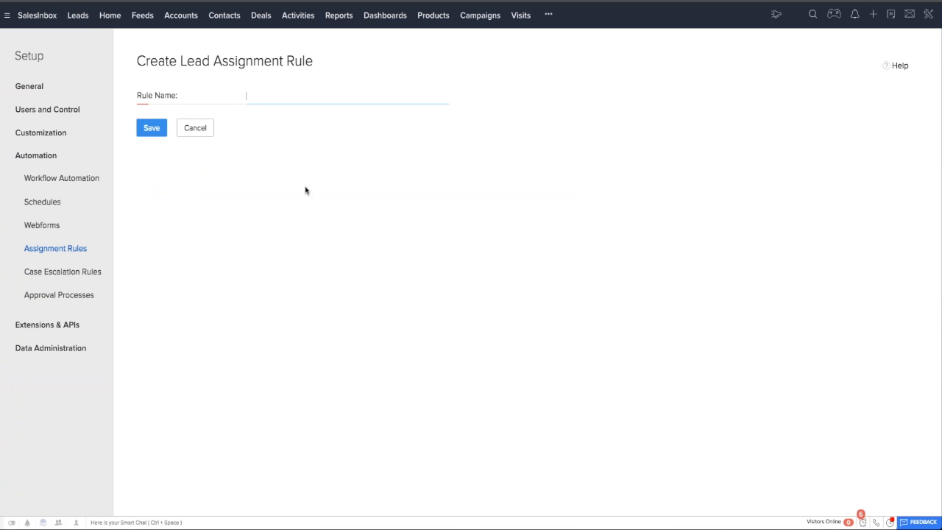
type("Buyer Lead")
left_click(151, 128)
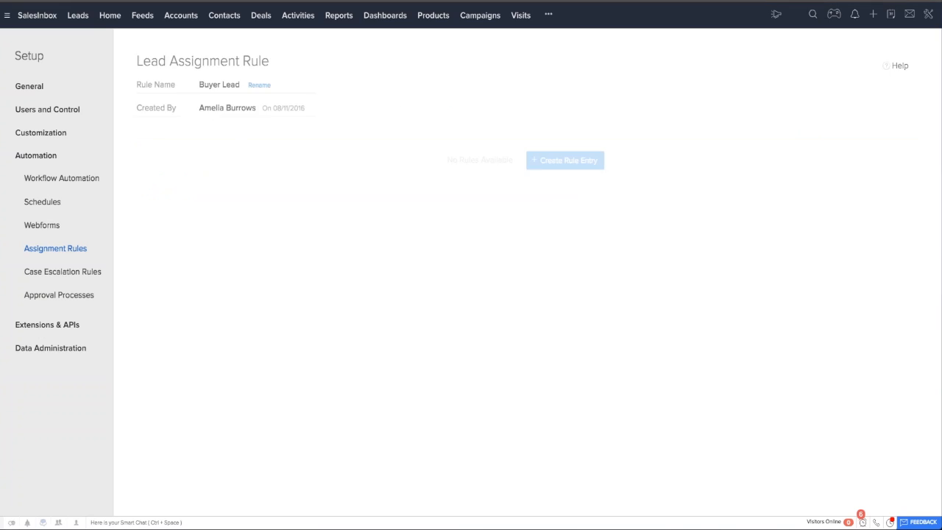
left_click(564, 160)
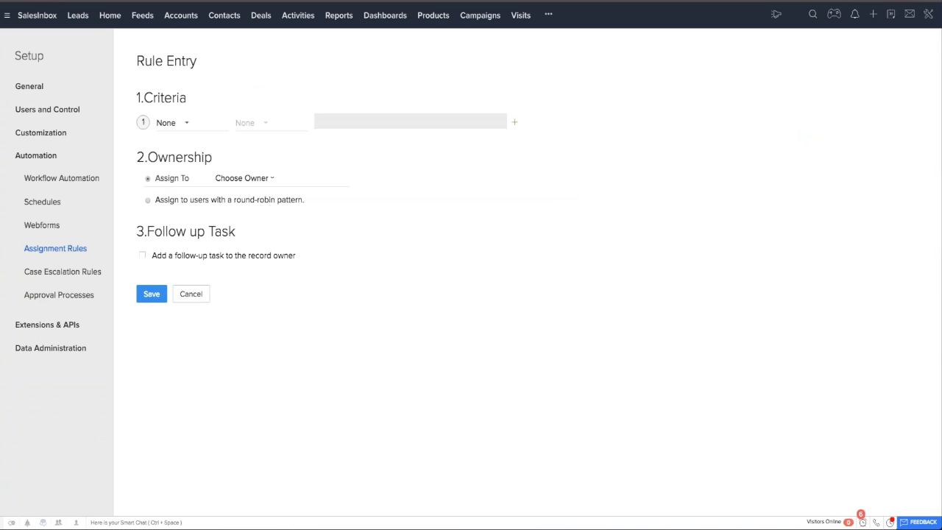
Browse the criteria fields available for the entry and try assigning the leads to a single owner.
left_click(186, 123)
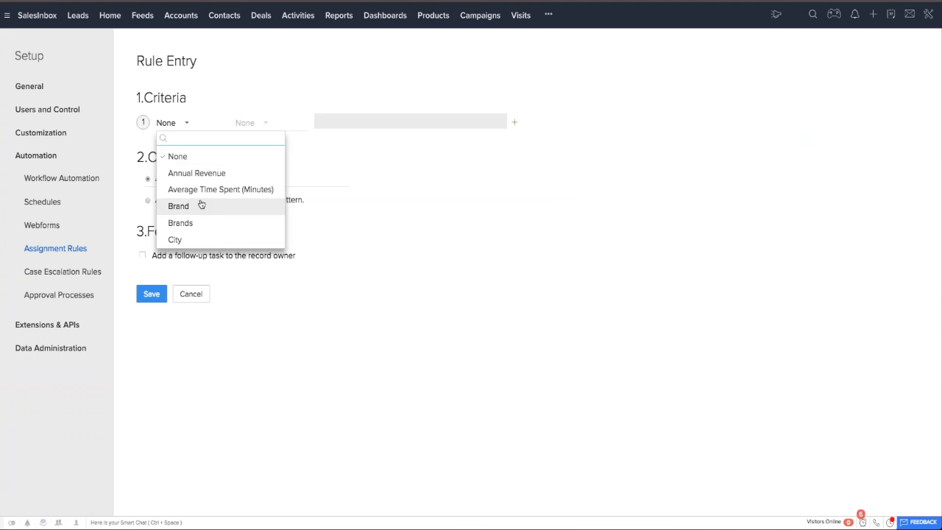
scroll(257, 195, "down", 1)
key("Escape")
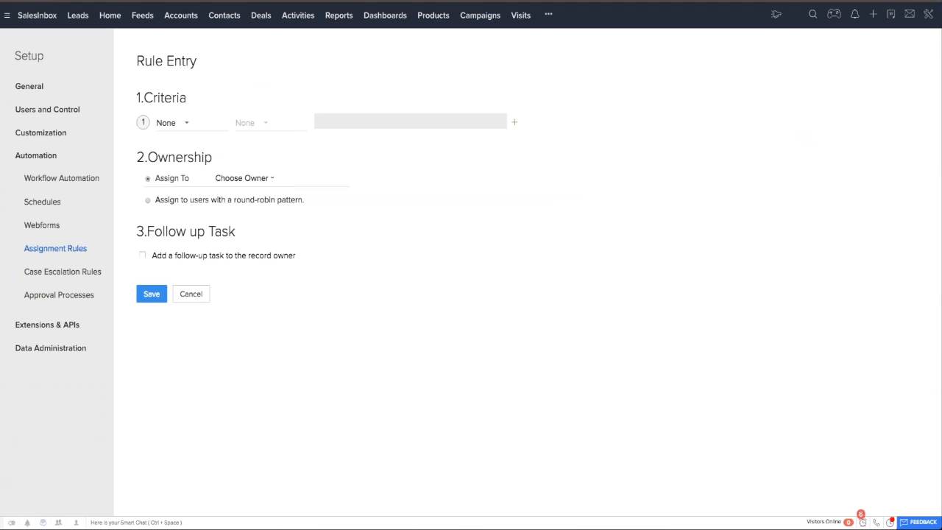
left_click(243, 178)
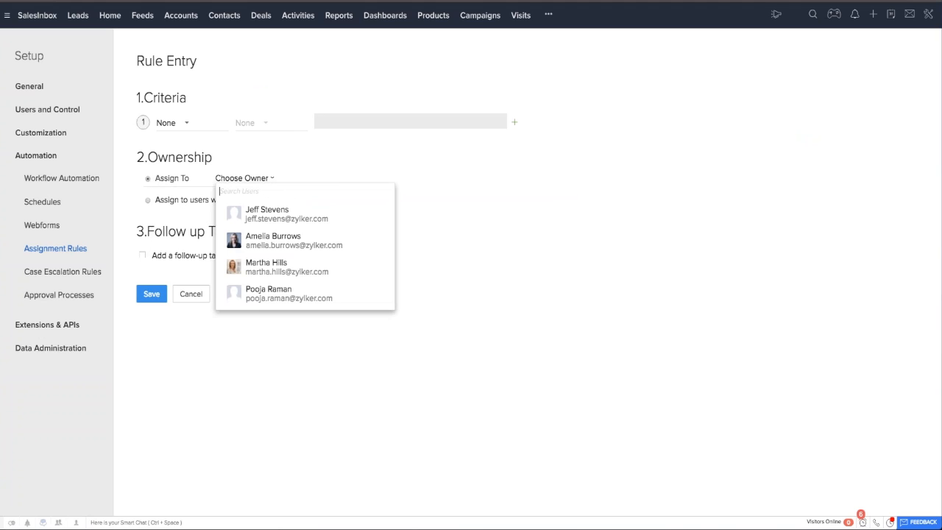
left_click(263, 265)
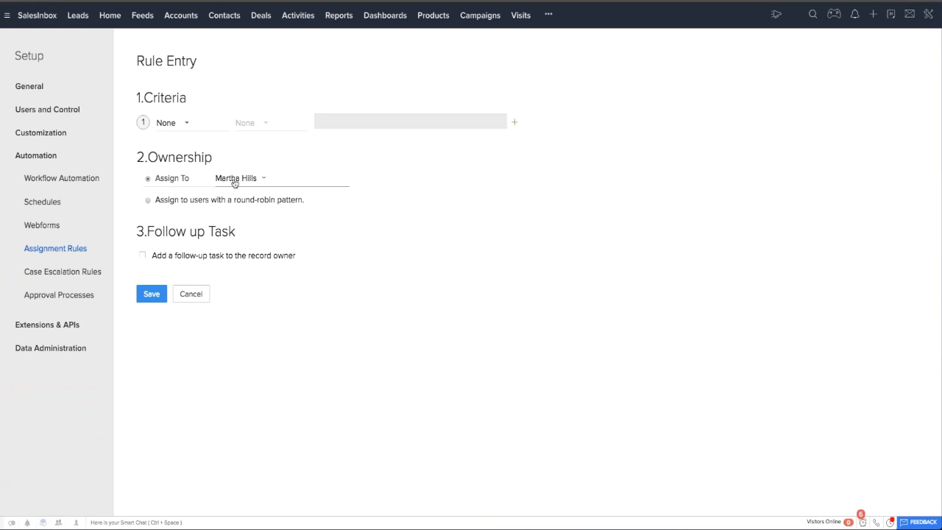
Switch the entry's ownership to a round-robin pattern, with the list drawn from Users.
left_click(219, 200)
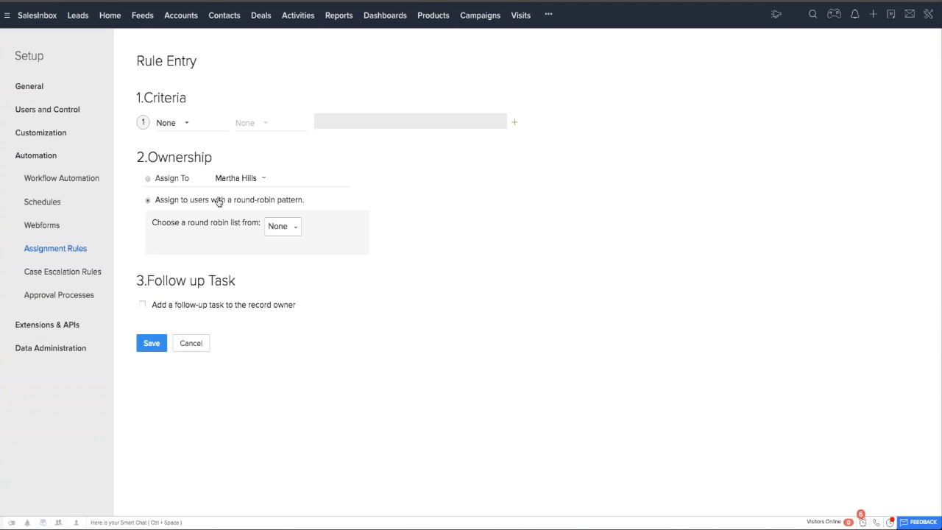
left_click(287, 227)
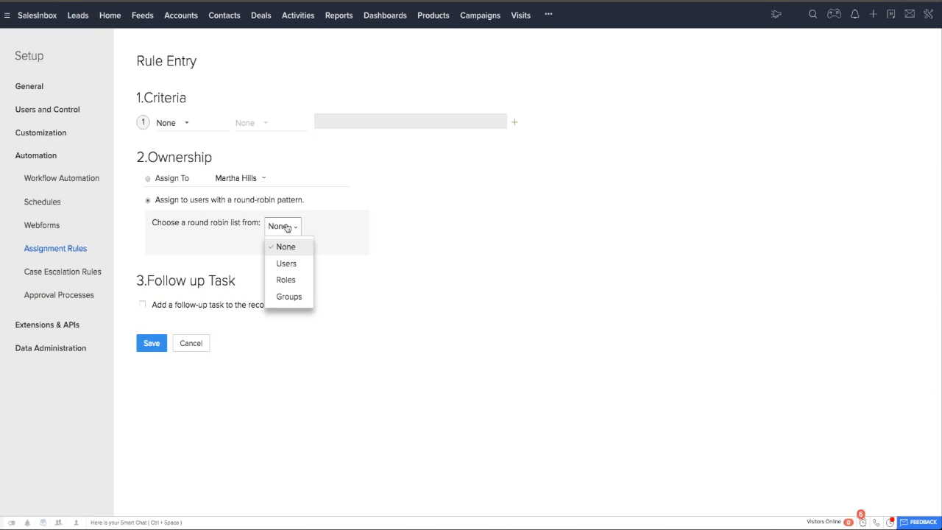
left_click(288, 266)
Add three users to the round-robin list and save the rule entry without criteria.
scroll(234, 375, "down", 5)
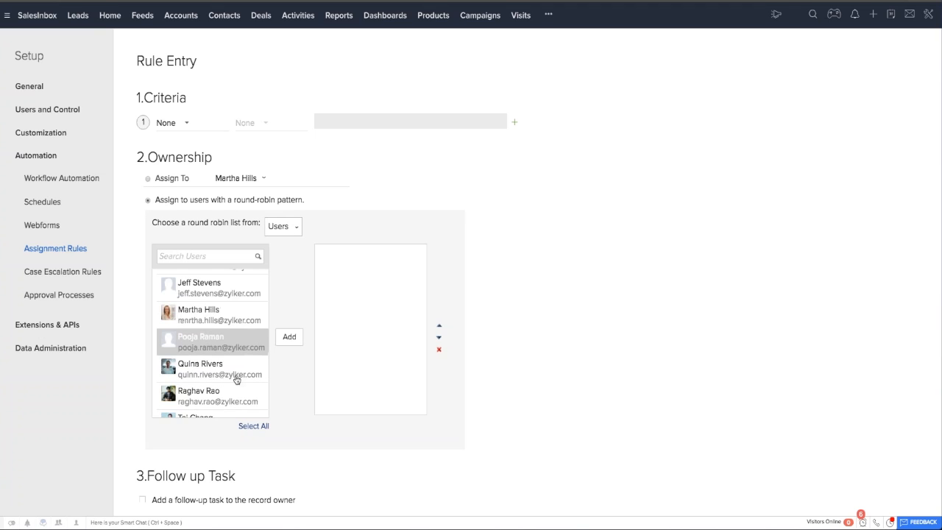
left_click(206, 366)
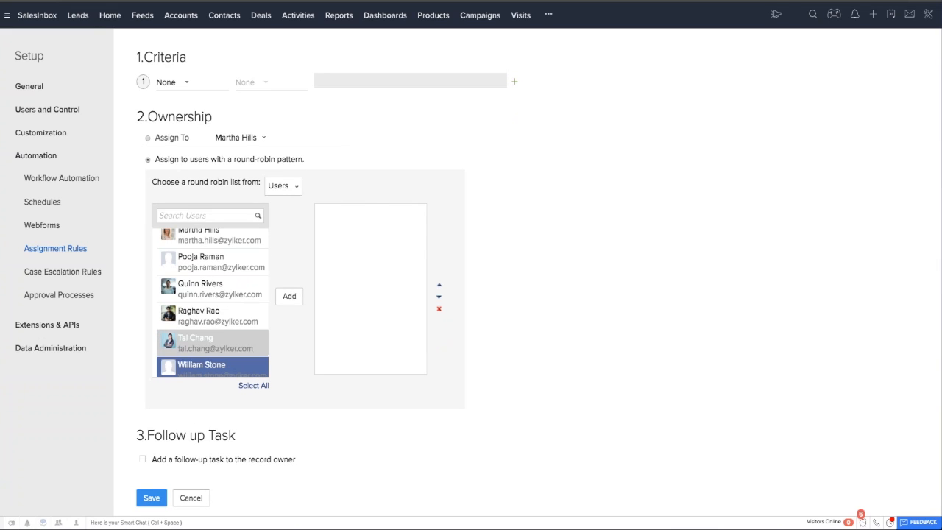
left_click(289, 296)
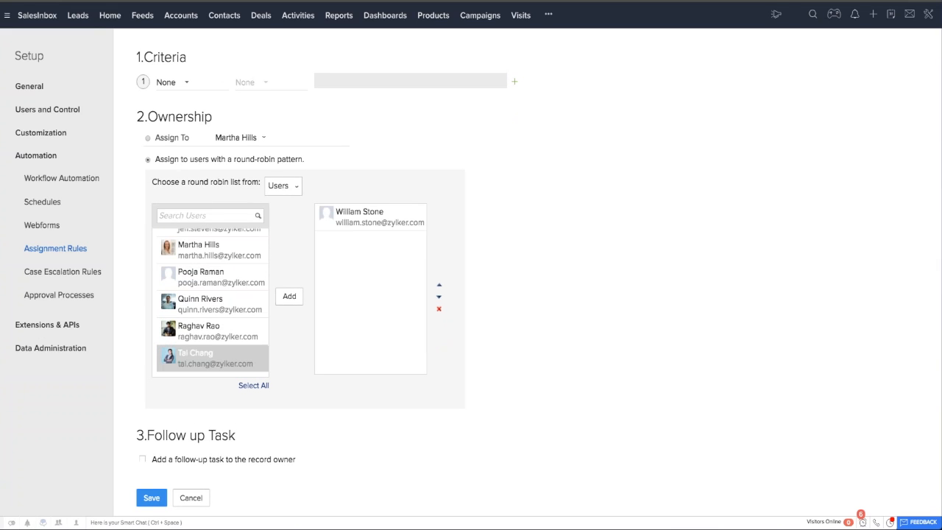
left_click(209, 331)
left_click(289, 295)
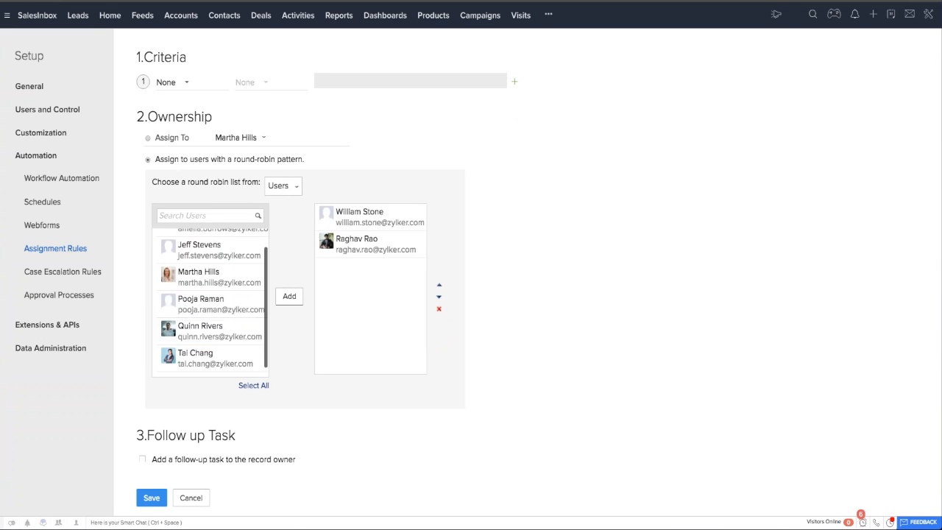
left_click(199, 271)
left_click(289, 296)
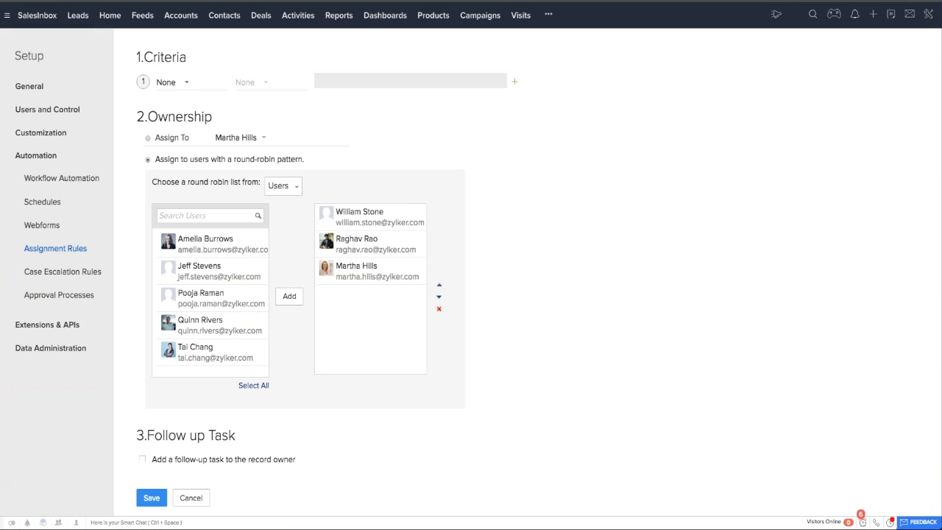
left_click(391, 217)
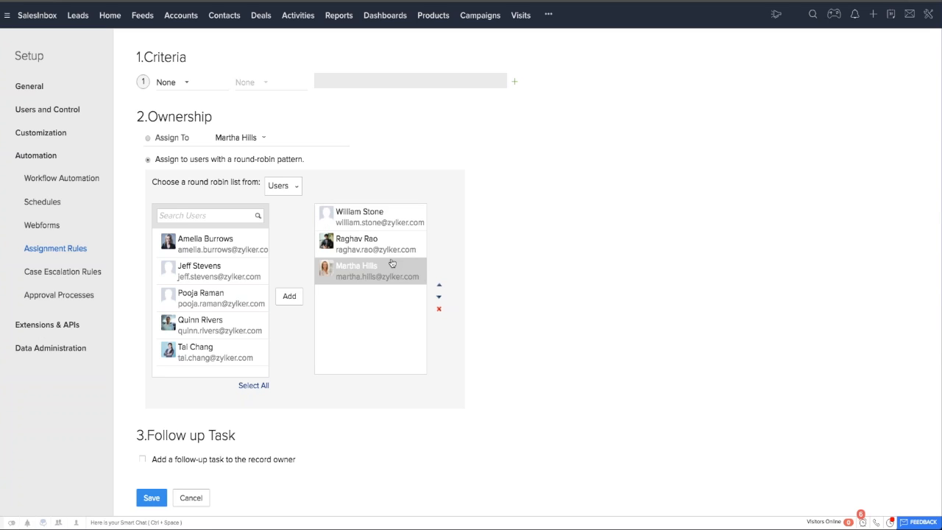
scroll(538, 321, "down", 1)
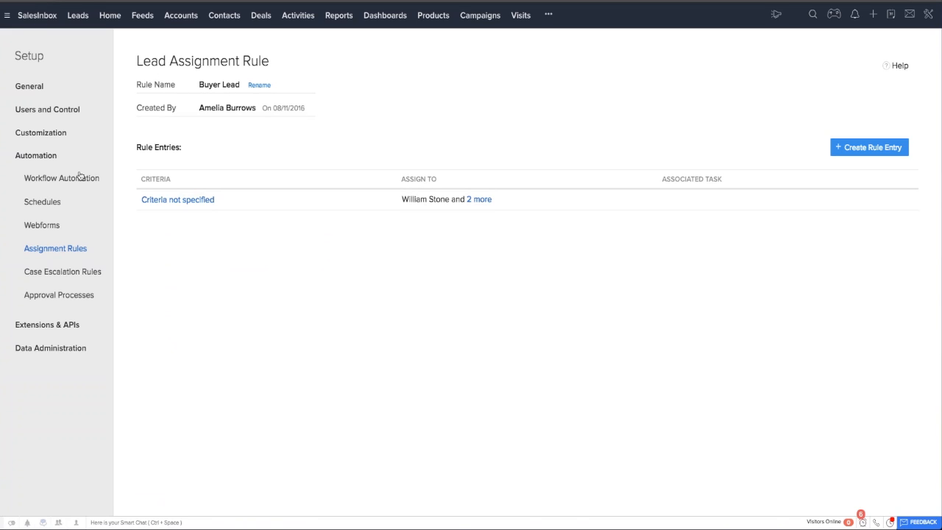
Start a new approval process for the Deals module.
left_click(62, 300)
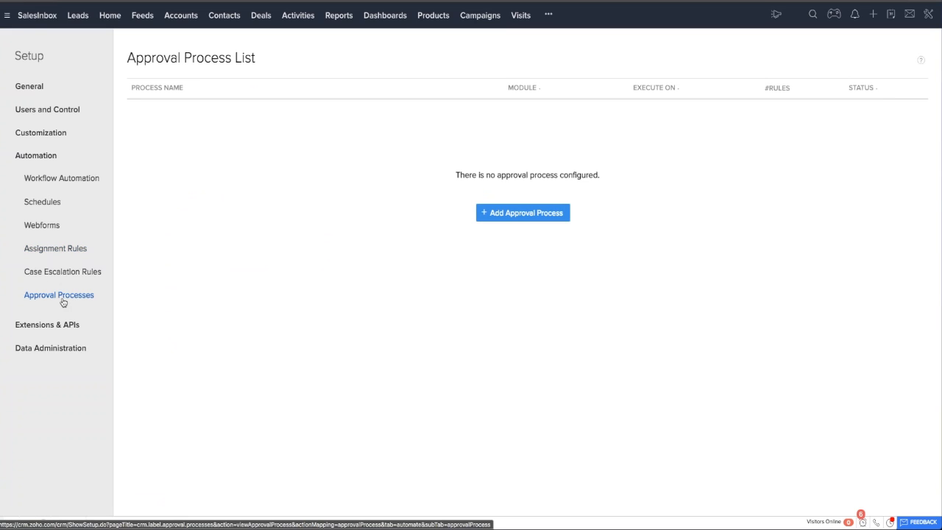
left_click(524, 213)
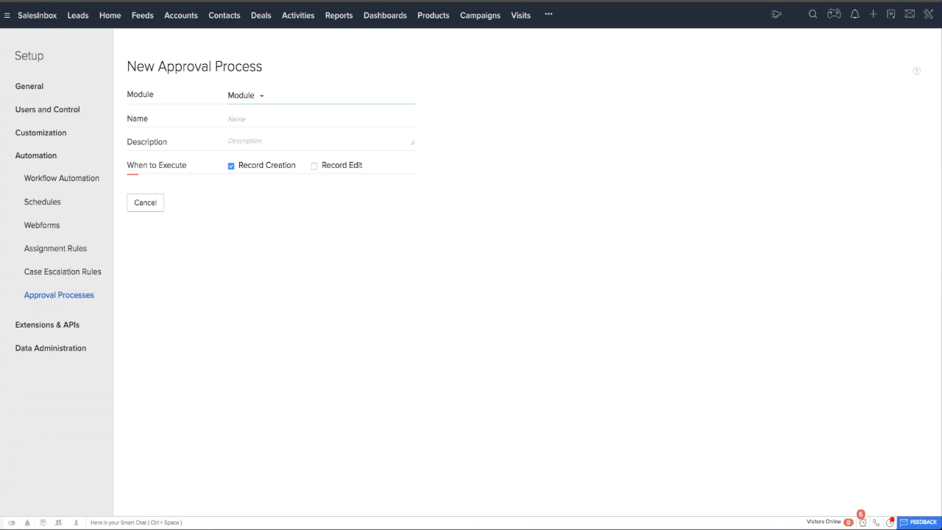
left_click(258, 98)
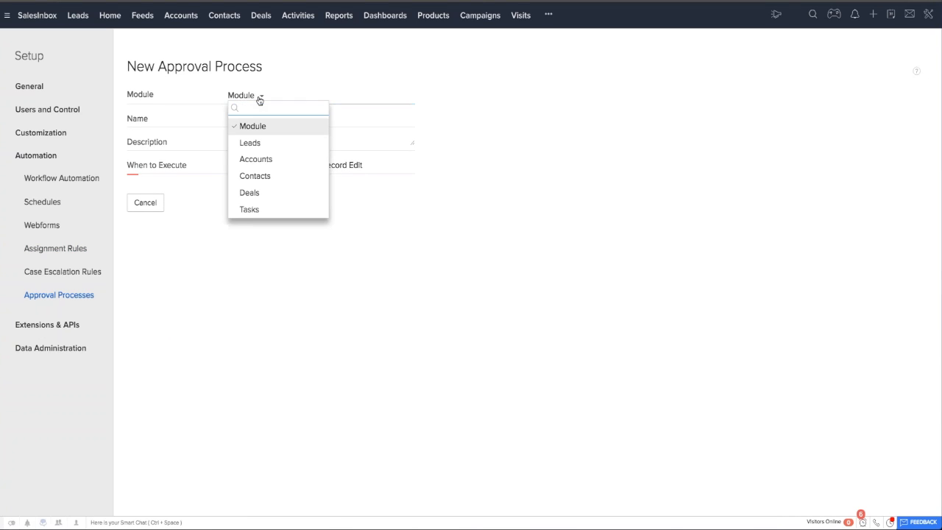
scroll(278, 174, "down", 2)
left_click(253, 173)
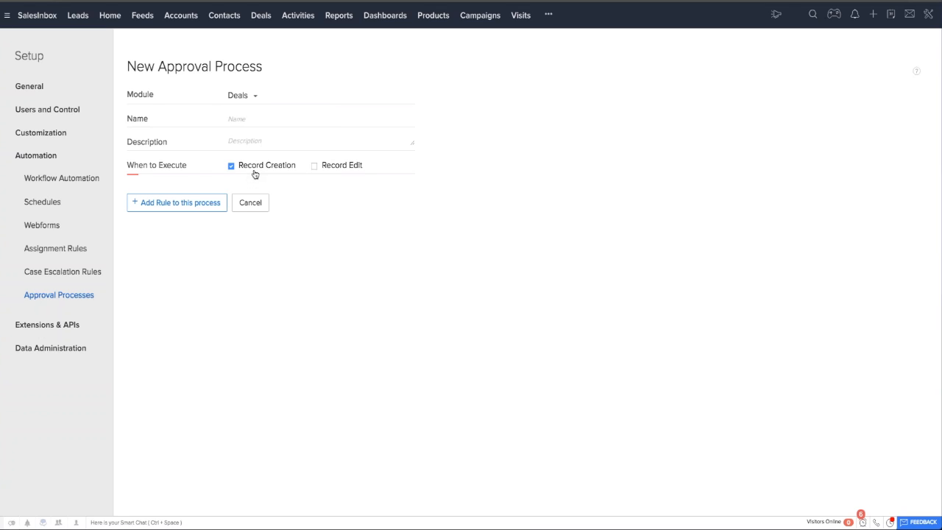
Name the approval process Deals over 50K.
key("Tab")
key("Tab")
type("Deals over 50K")
key("Tab")
Add a rule to the approval process with the criterion Amount > 50000.
left_click(177, 203)
left_click(174, 133)
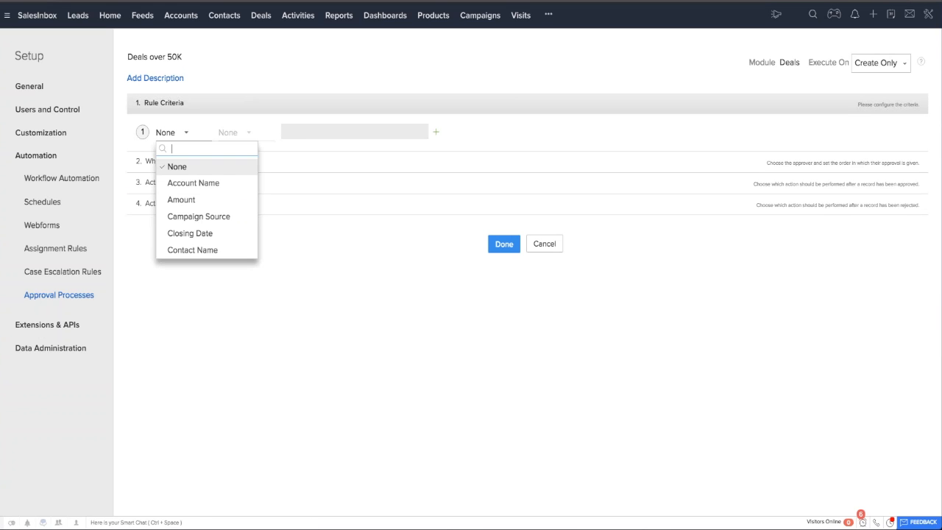
left_click(195, 200)
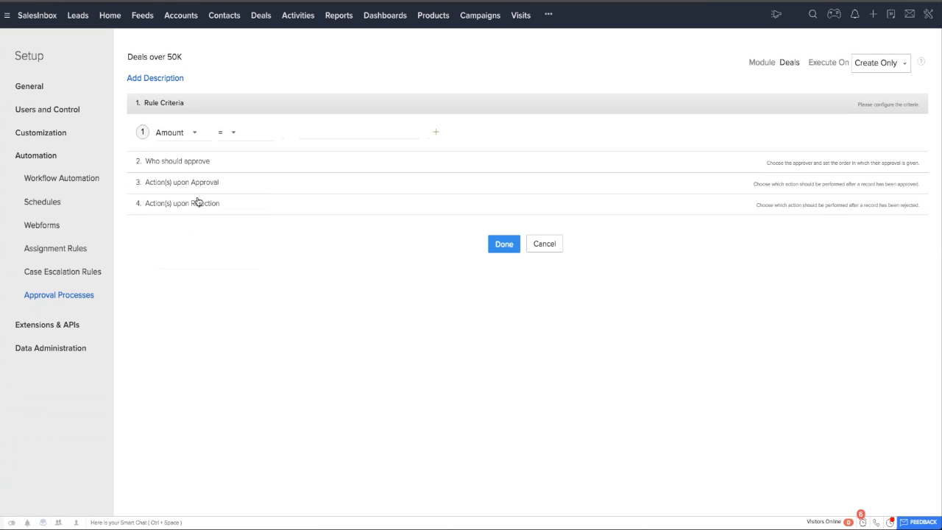
left_click(254, 134)
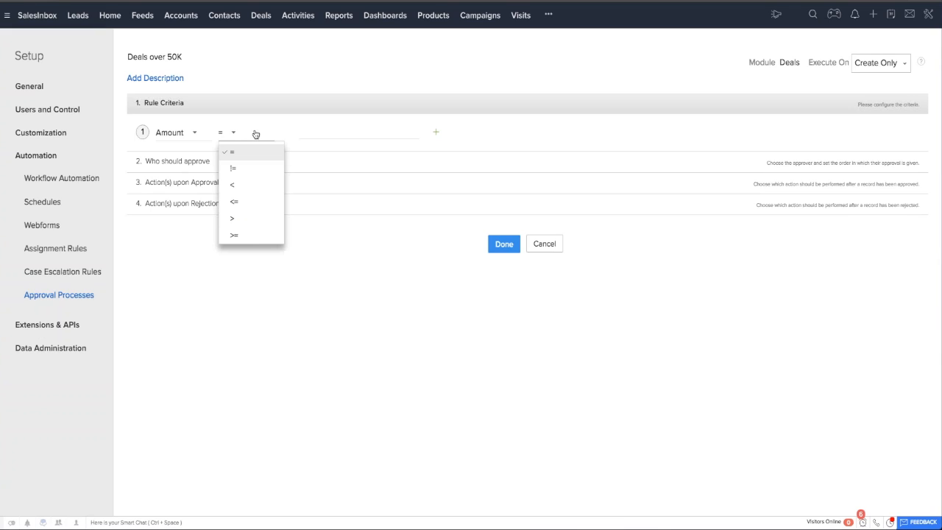
left_click(243, 223)
type("50000")
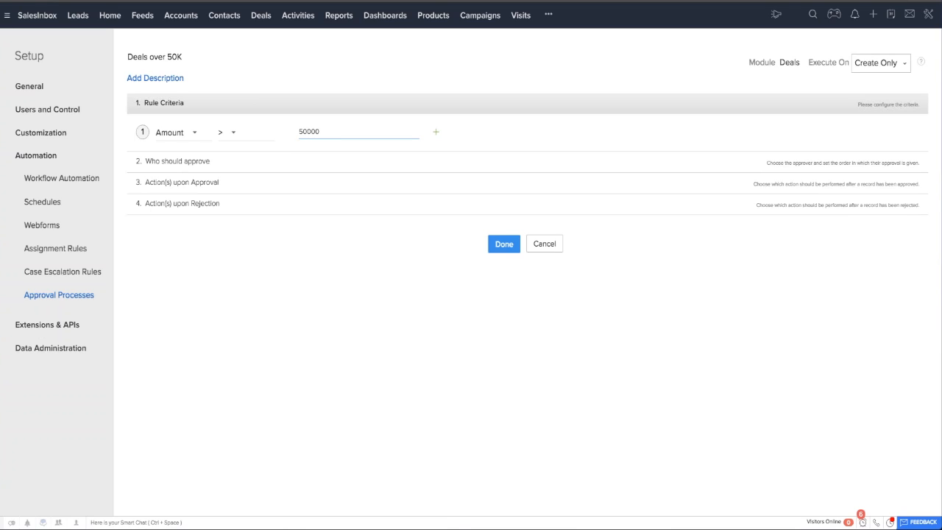
Choose Users as the approver type for the rule and assign one user as the approver.
left_click(211, 162)
left_click(163, 176)
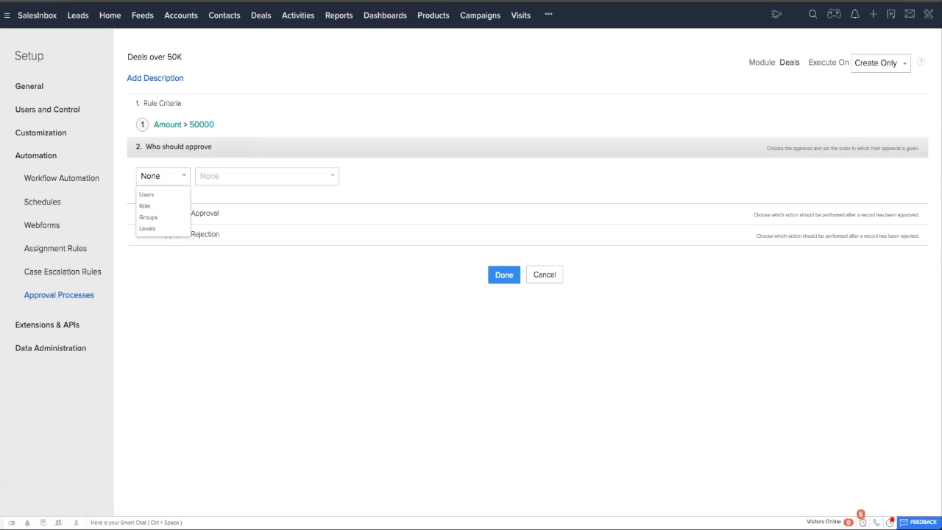
left_click(146, 195)
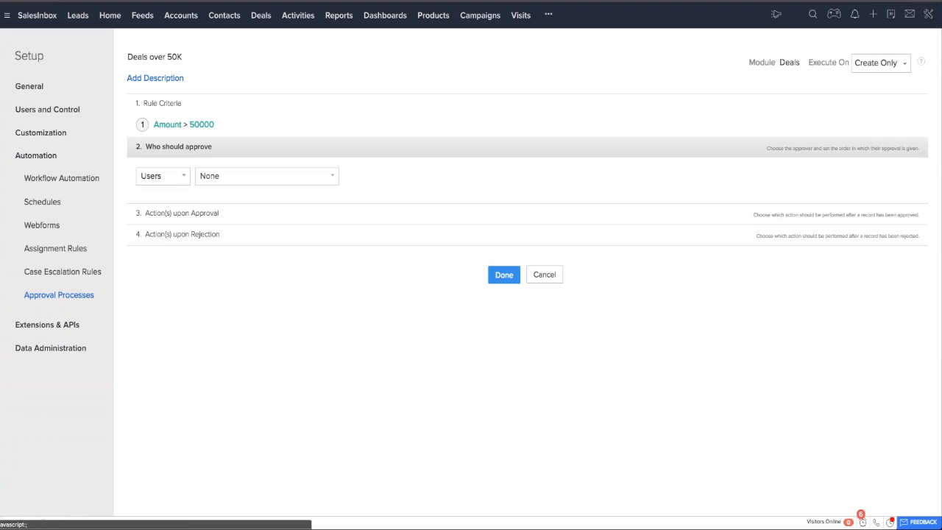
left_click(221, 176)
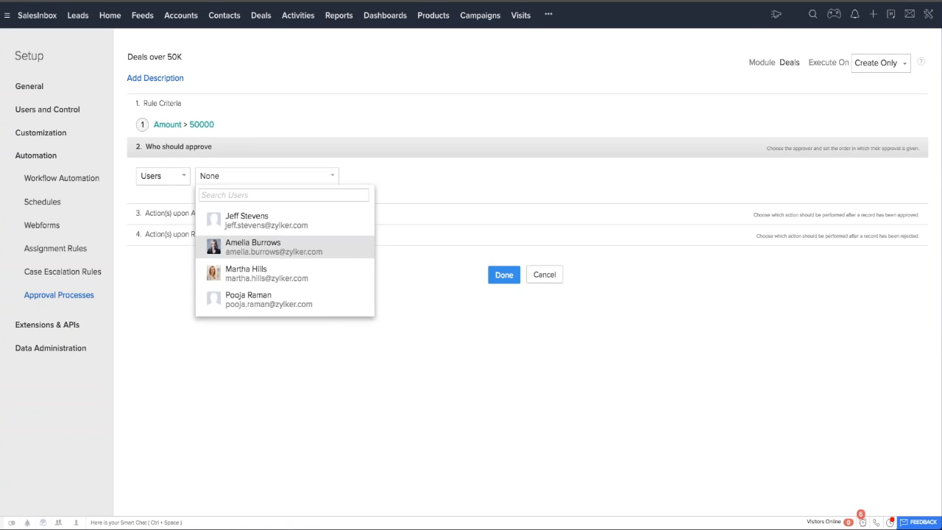
left_click(265, 247)
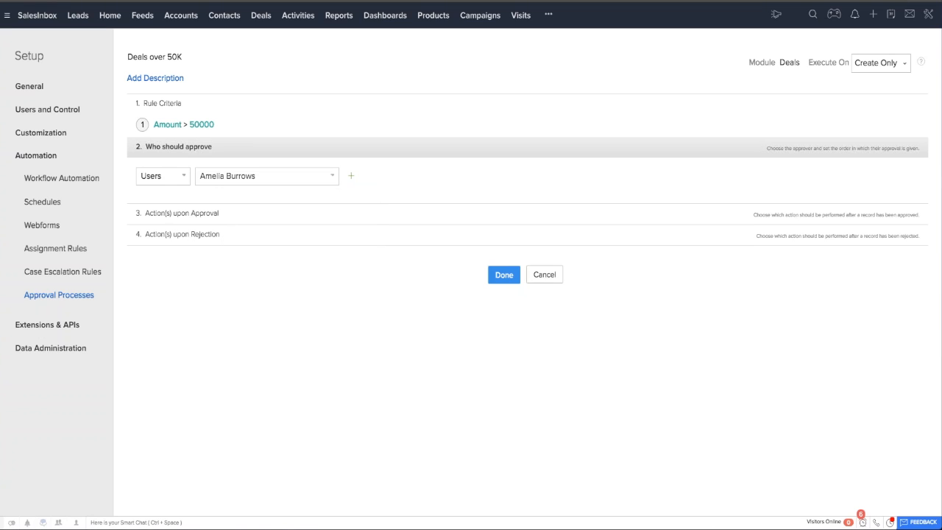
Examine the actions available upon approval, including the Assign Task form, and close the form without saving.
left_click(212, 215)
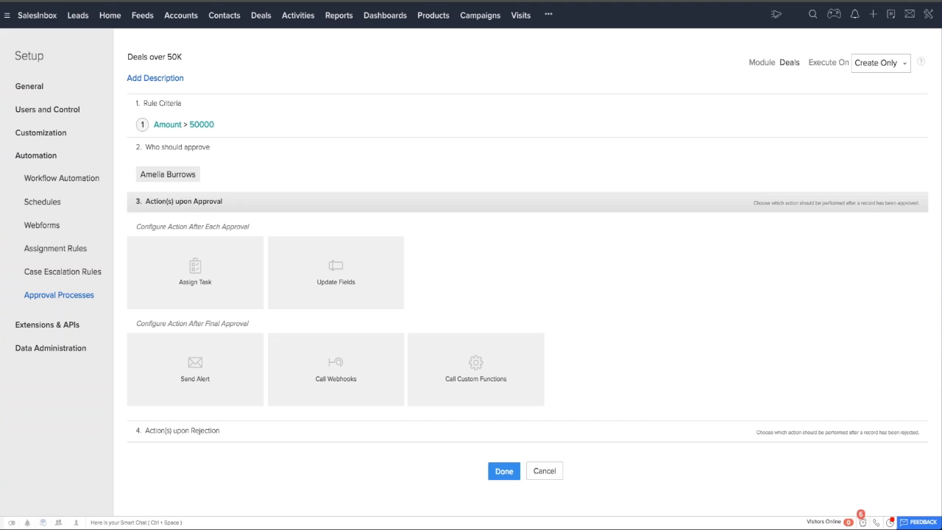
left_click(199, 276)
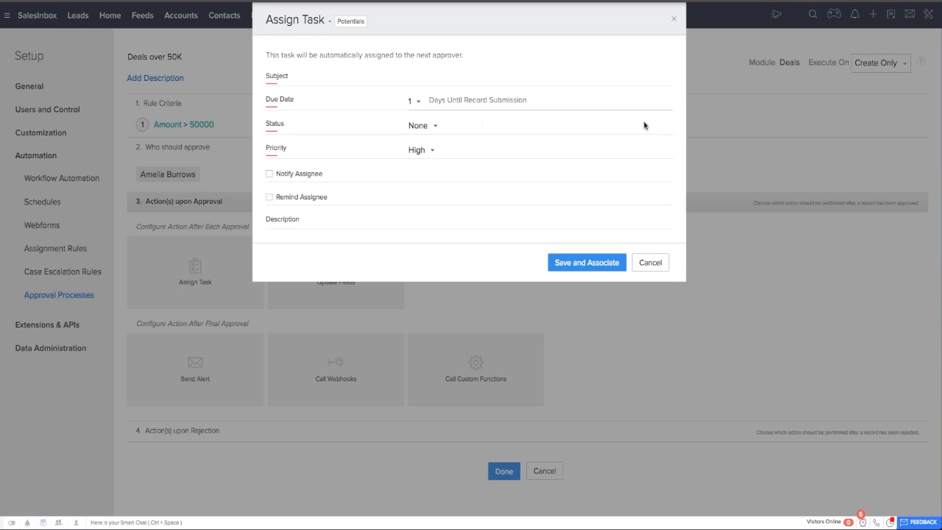
left_click(647, 263)
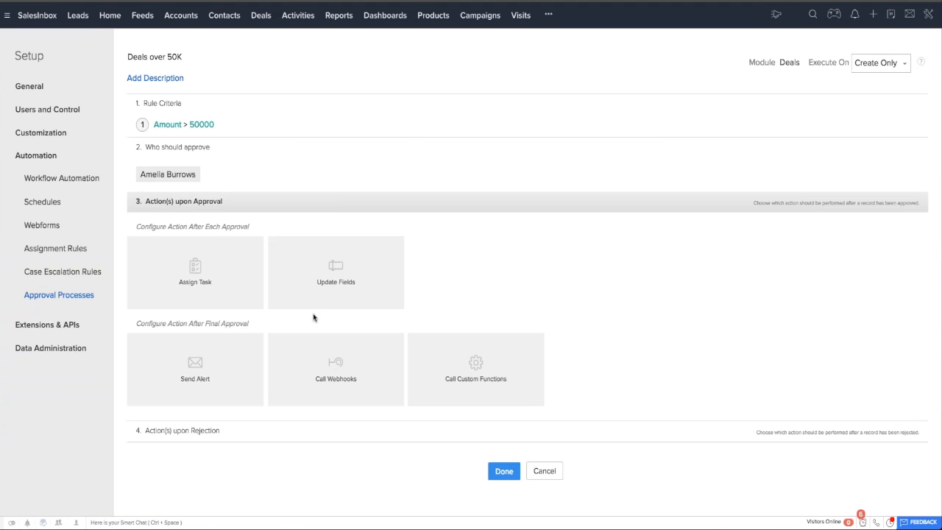
Examine the actions available upon rejection and cancel the approval rule without saving.
left_click(225, 434)
scroll(225, 434, "down", 2)
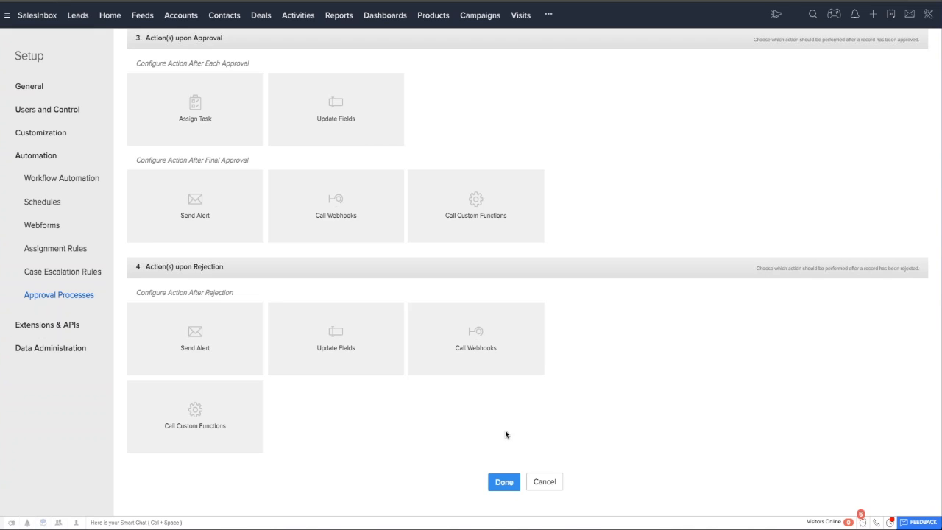
left_click(544, 481)
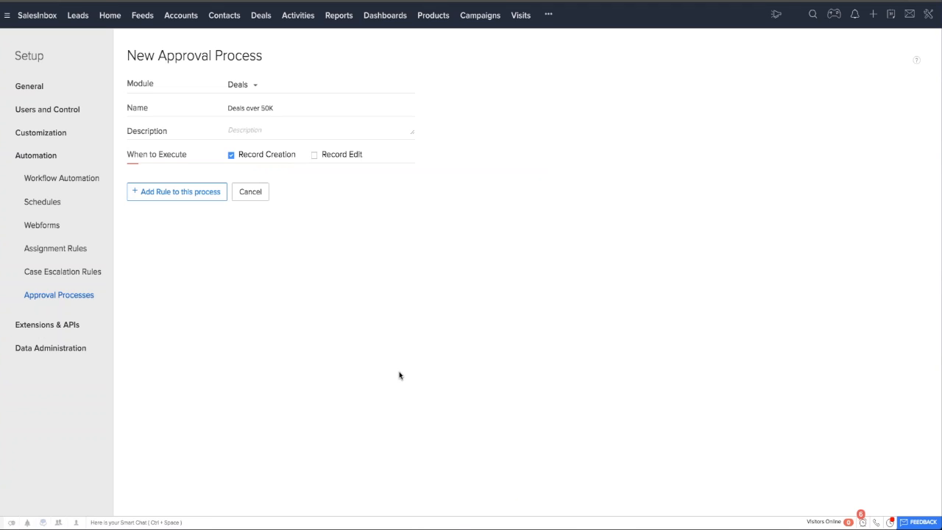
View the Workflow Automation settings, looking at its Custom Functions and Webhooks sections.
left_click(74, 179)
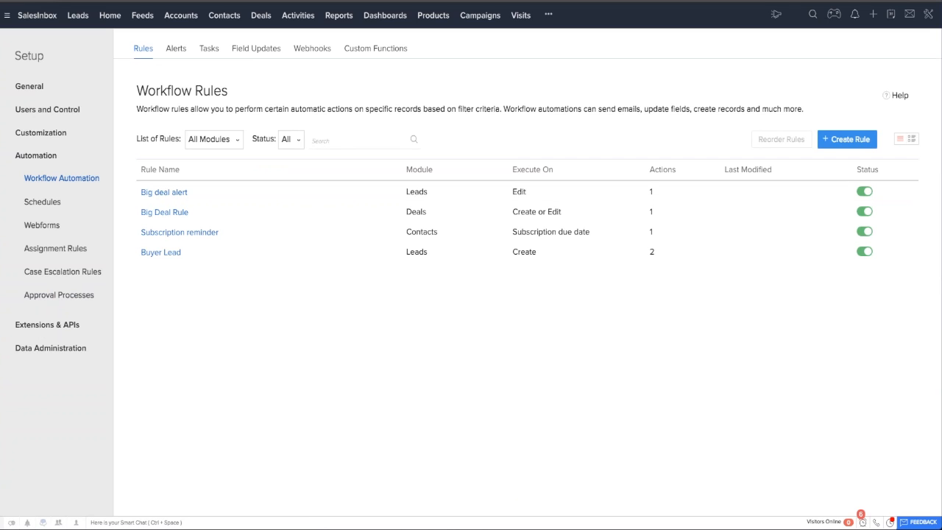
left_click(373, 49)
left_click(312, 49)
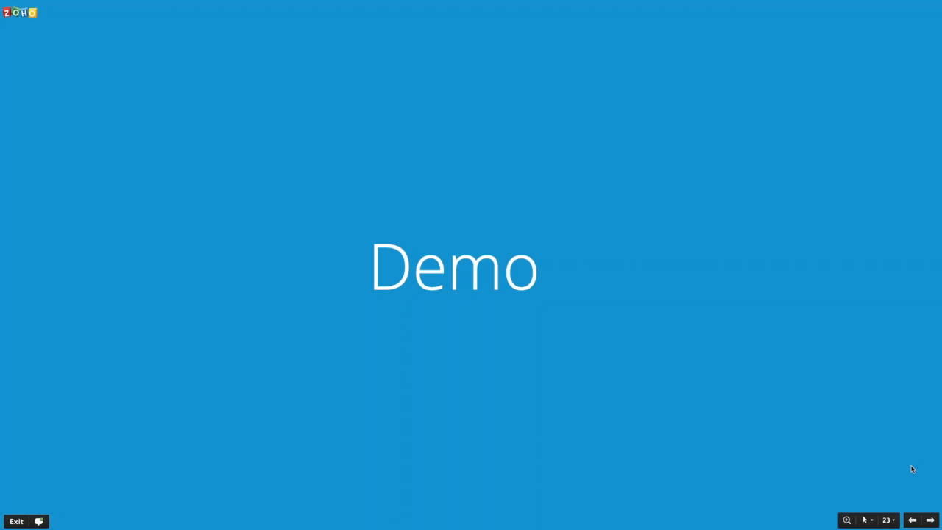
left_click(930, 520)
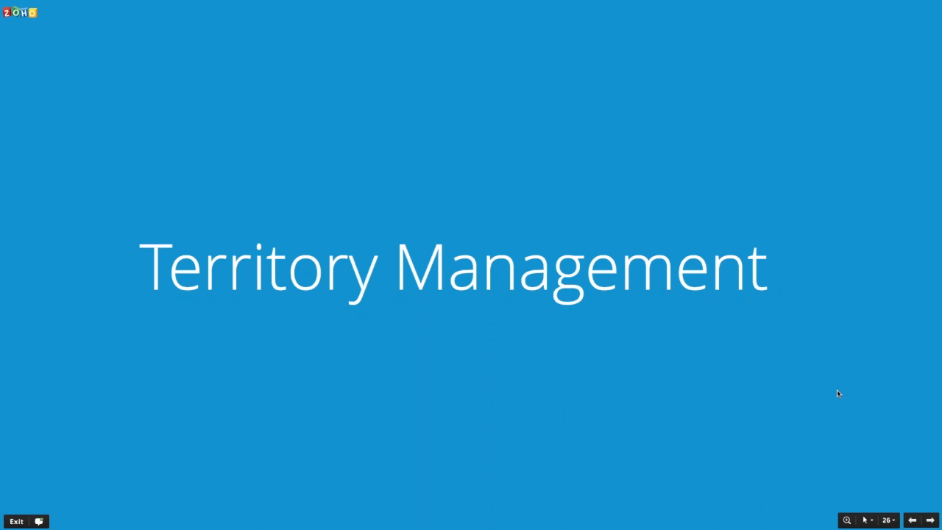
key("Right")
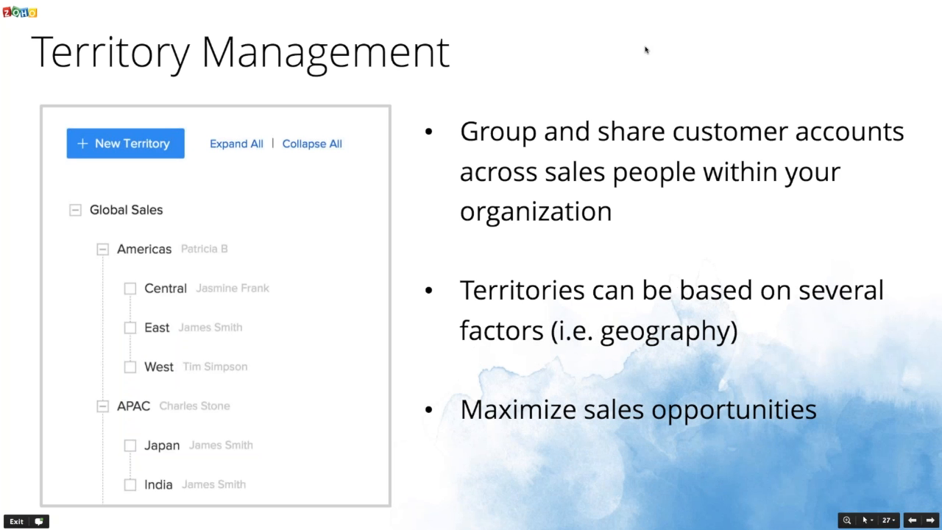
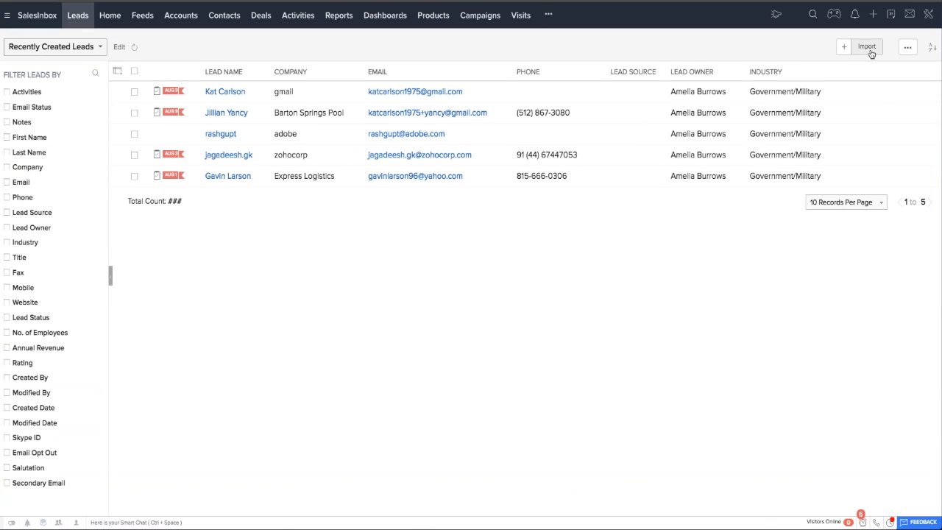
Open the import page for my leads and switch to the lead spreadsheet in Excel.
left_click(870, 53)
left_click(858, 64)
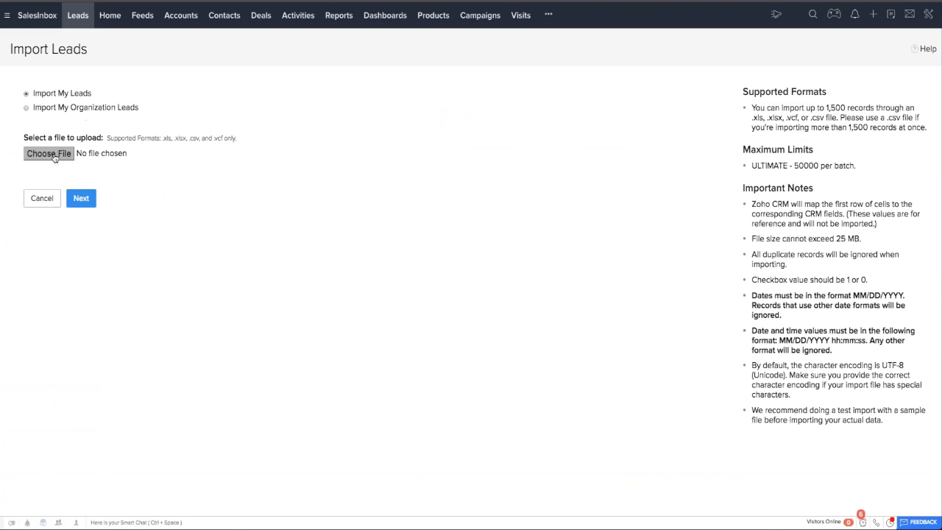
left_click_drag(260, 0, 230, 0)
left_click(248, 5)
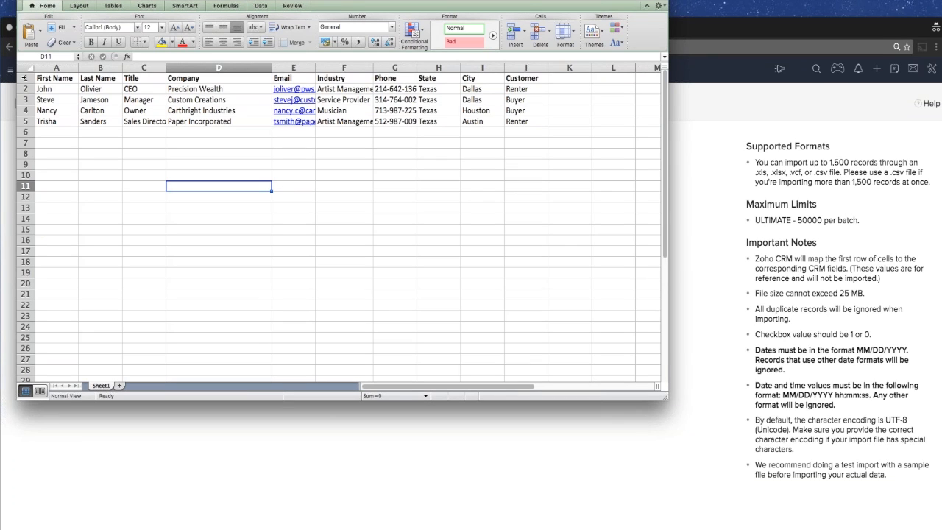
Rename the Customer column header in cell J1 of the lead spreadsheet as Client Type.
left_click(24, 77)
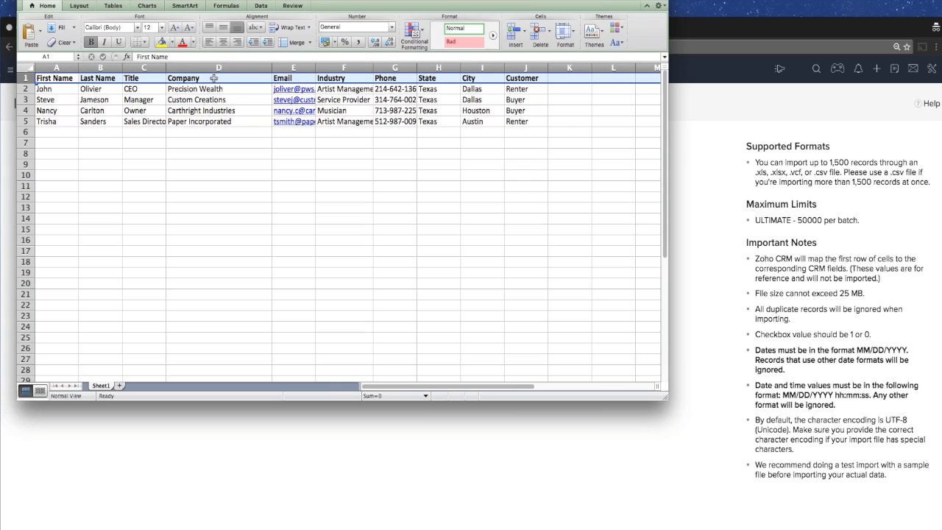
left_click(517, 78)
double_click(517, 78)
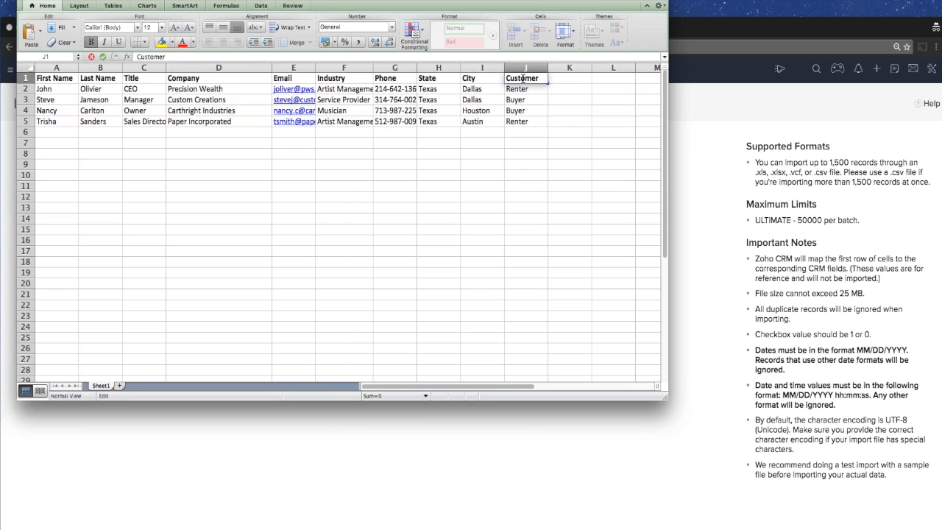
double_click(517, 78)
type("Client Type")
key("Return")
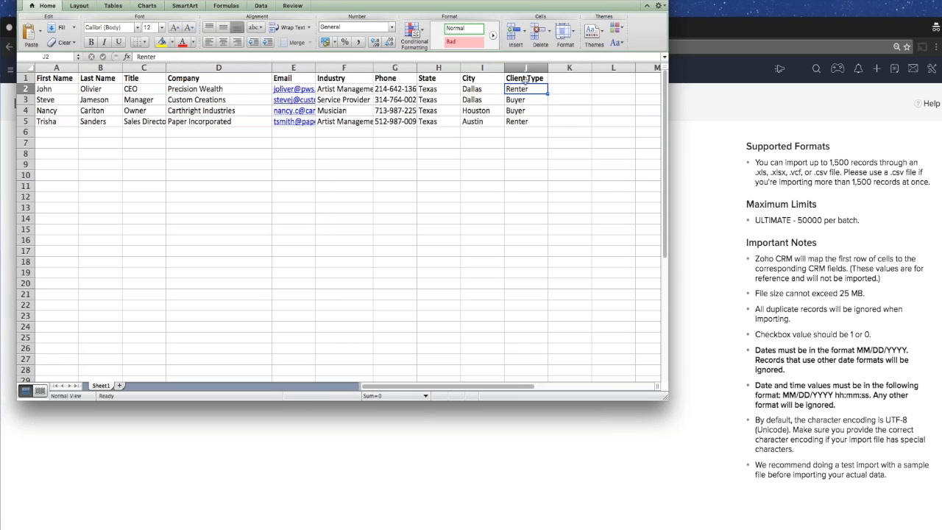
left_click(536, 129)
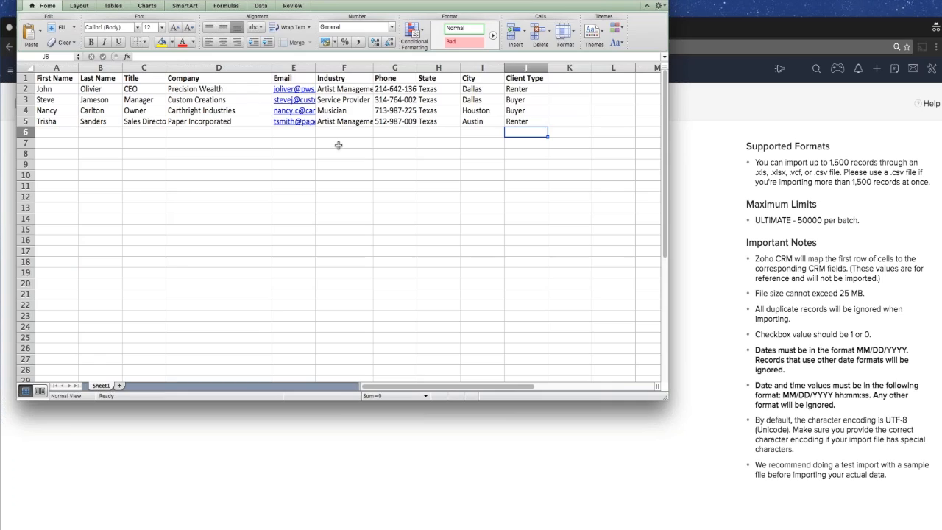
Switch back to Zoho CRM and choose the Lead Import file from the For CRM Webinars folder for upload.
left_click(690, 214)
left_click_drag(636, 32, 632, 0)
left_click(48, 153)
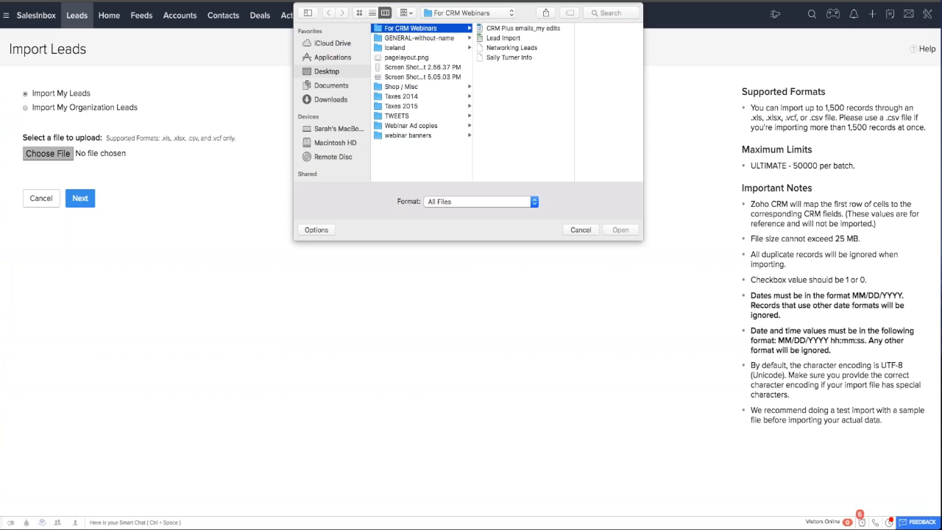
left_click(508, 38)
left_click(616, 231)
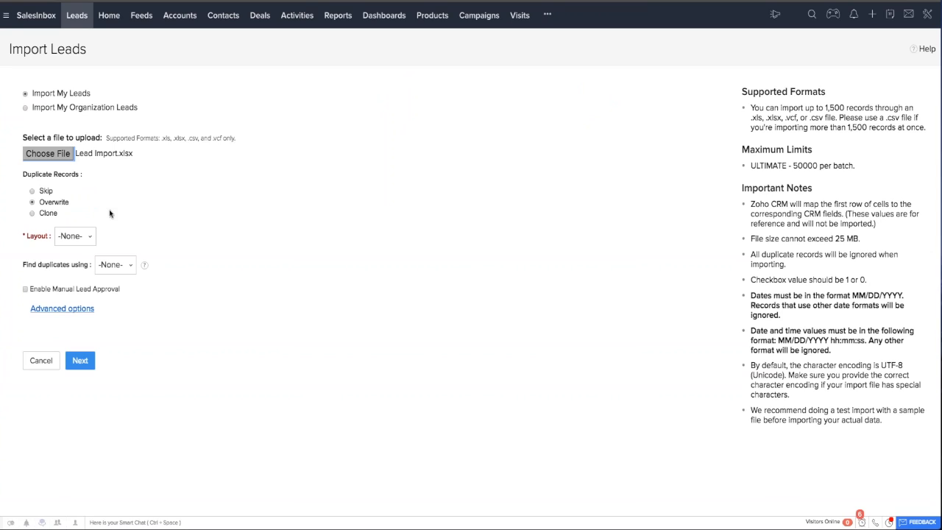
Set the handling of duplicate records to Clone and choose Buyer/Renter Layout as the import layout.
left_click(45, 192)
left_click(44, 212)
left_click(88, 244)
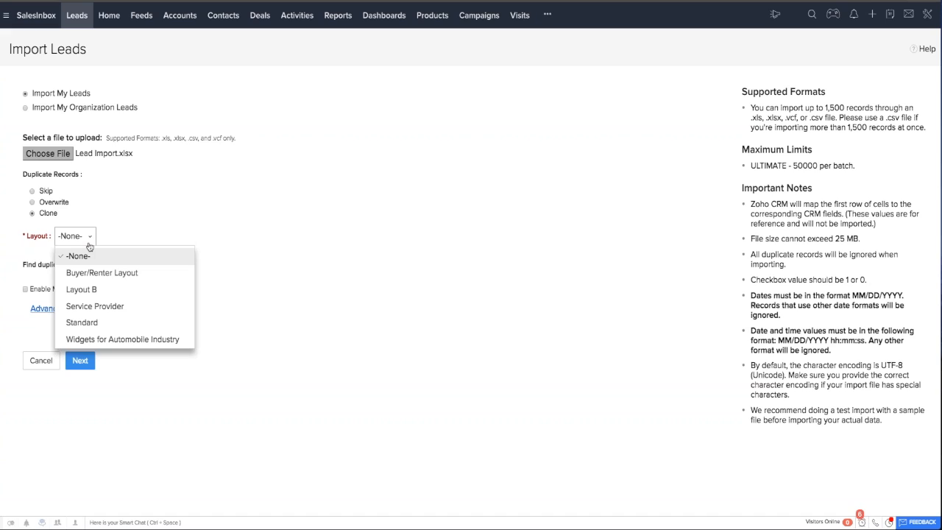
scroll(118, 289, "down", 1)
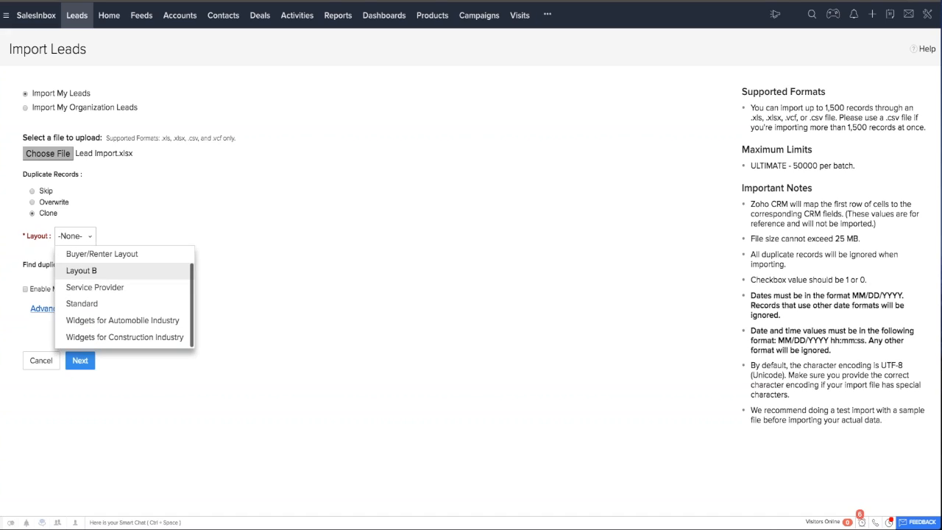
left_click(144, 257)
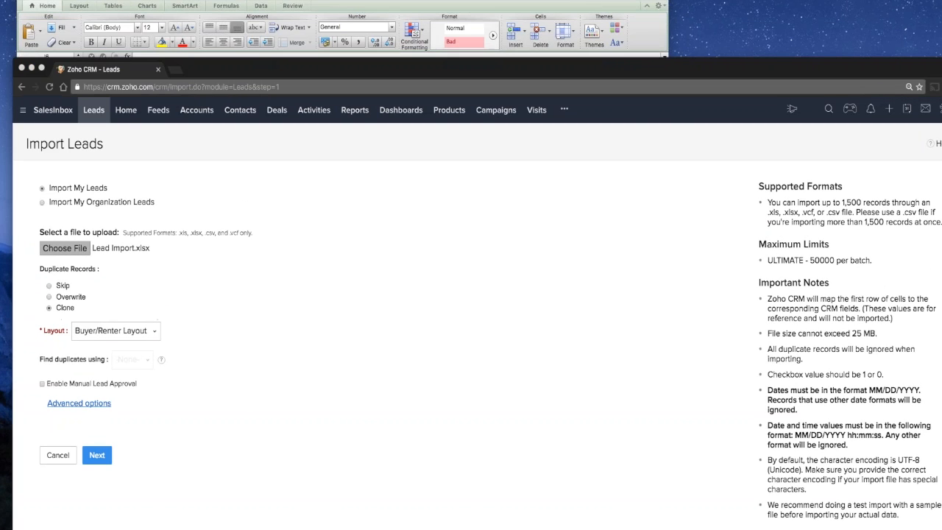
Check the lead spreadsheet in Excel again and continue the Zoho CRM import to field mapping.
left_click(387, 15)
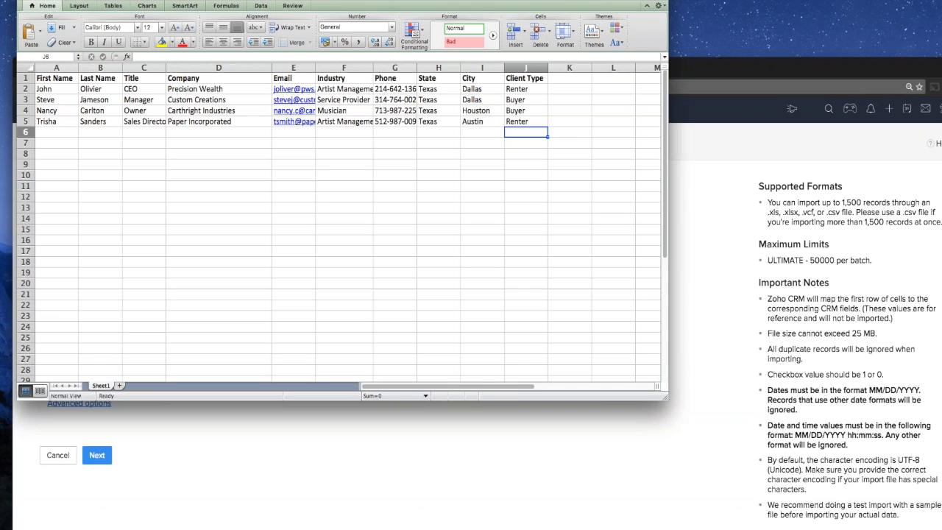
left_click(688, 67)
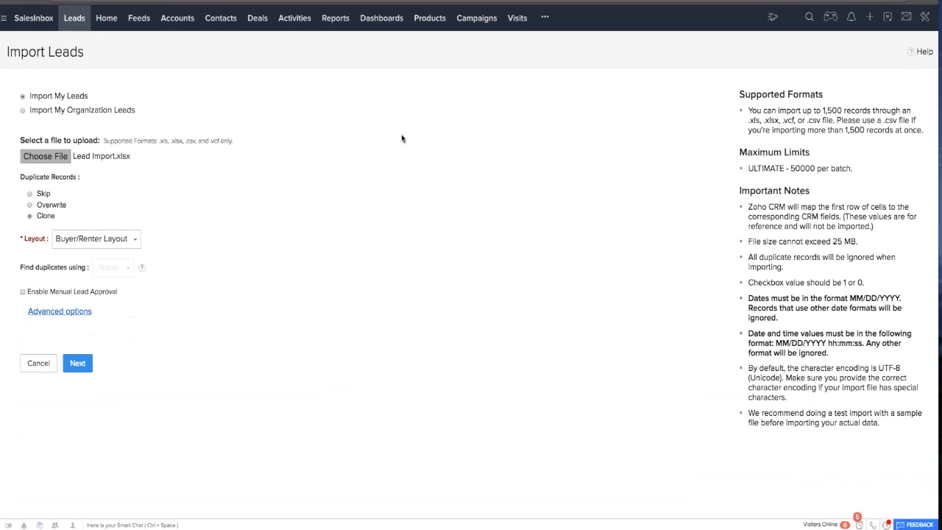
left_click(77, 363)
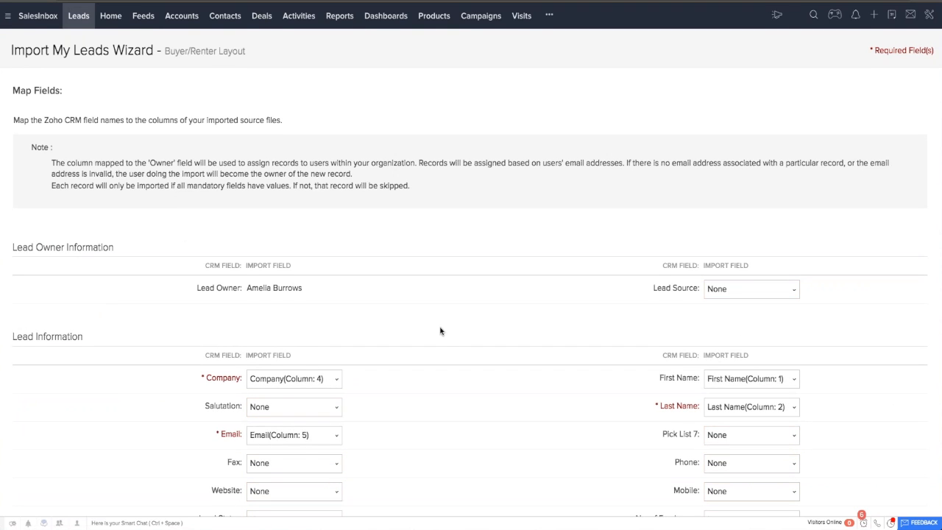
Review the import column choices for the Company and Email fields, keeping Company (Column: 4) and Email (Column: 5).
scroll(440, 330, "down", 3)
scroll(441, 338, "down", 2)
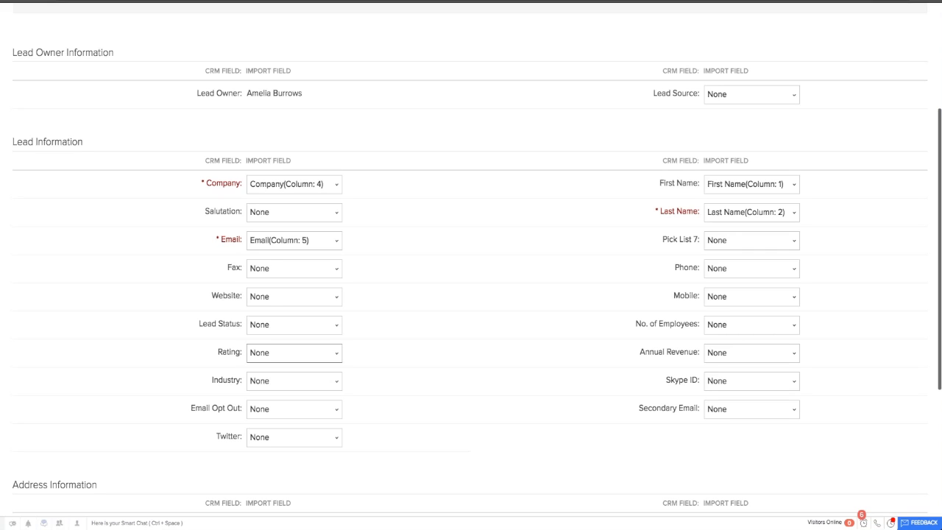
left_click(333, 186)
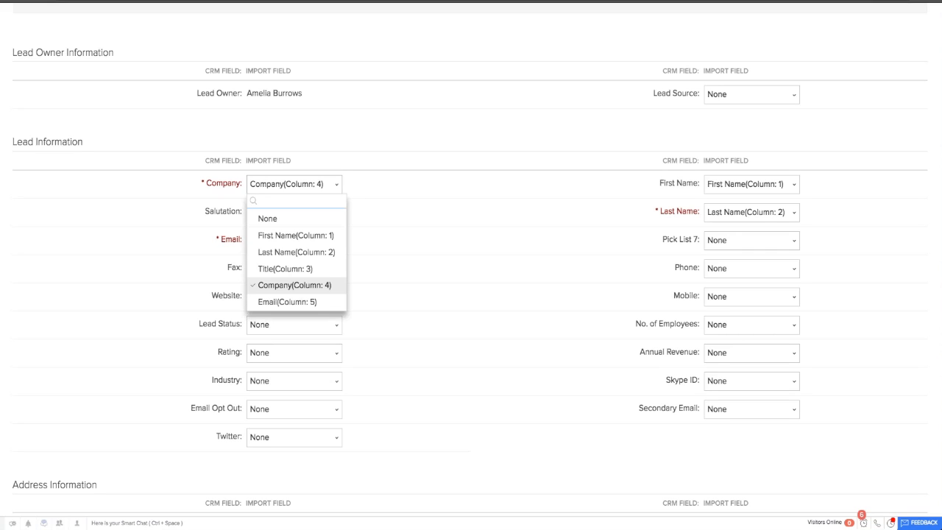
left_click(324, 289)
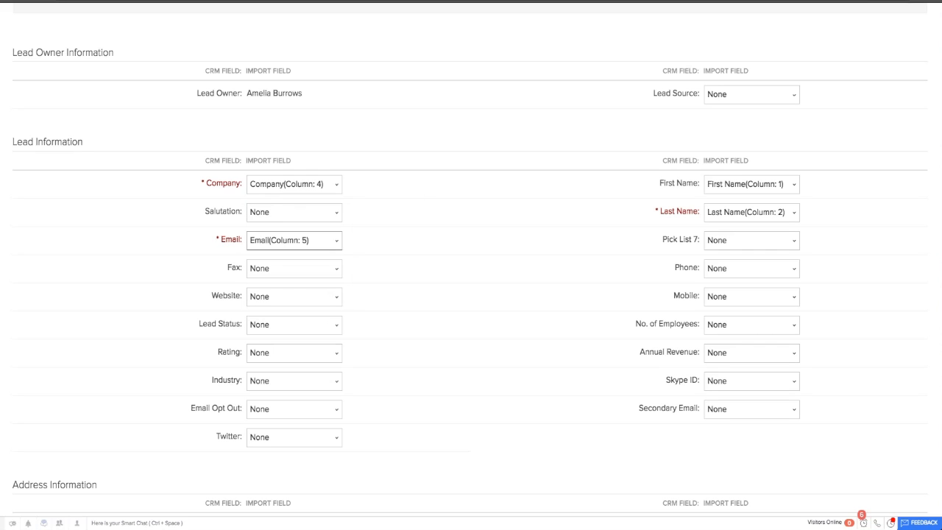
left_click(331, 242)
left_click(287, 358)
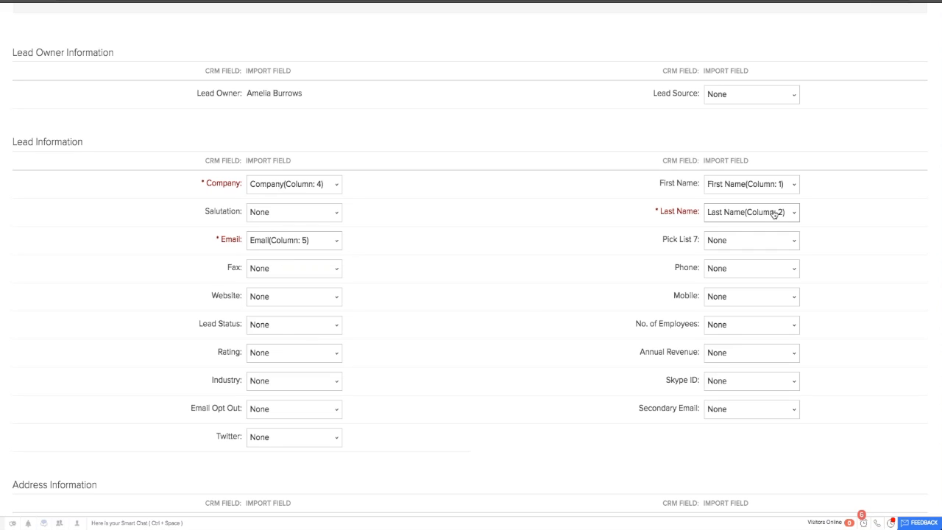
Map the Industry field to the Industry (Column: 6) import column.
scroll(500, 320, "down", 1)
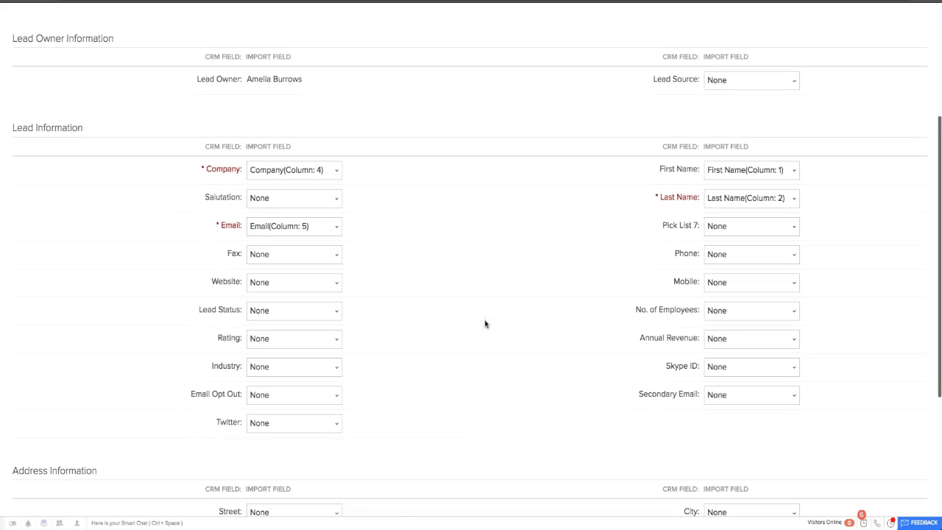
left_click(290, 368)
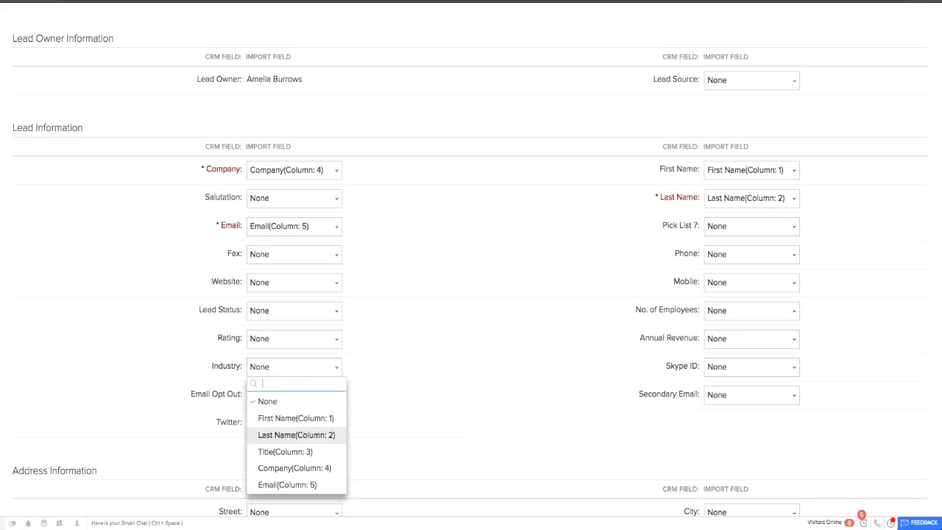
scroll(294, 435, "down", 3)
left_click(288, 458)
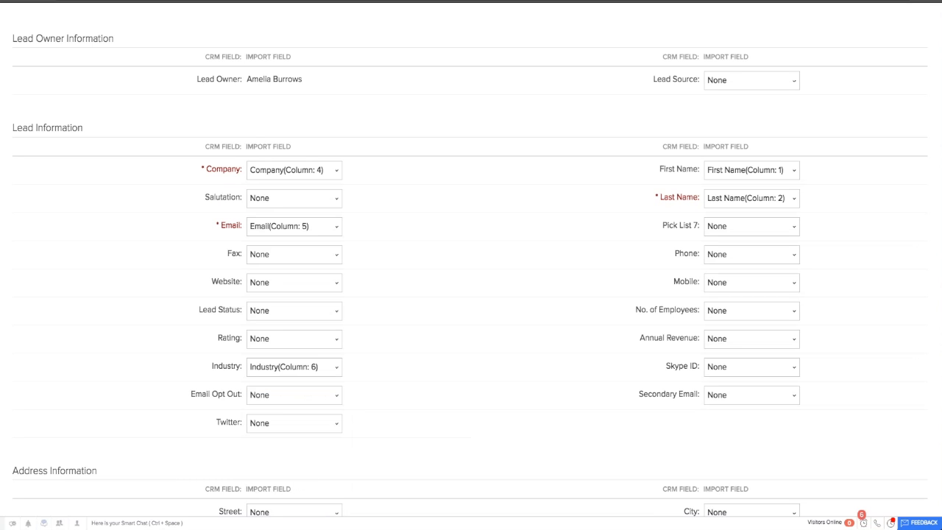
Import the leads without the unmapped columns and show the Recently Created Leads view.
scroll(487, 415, "down", 5)
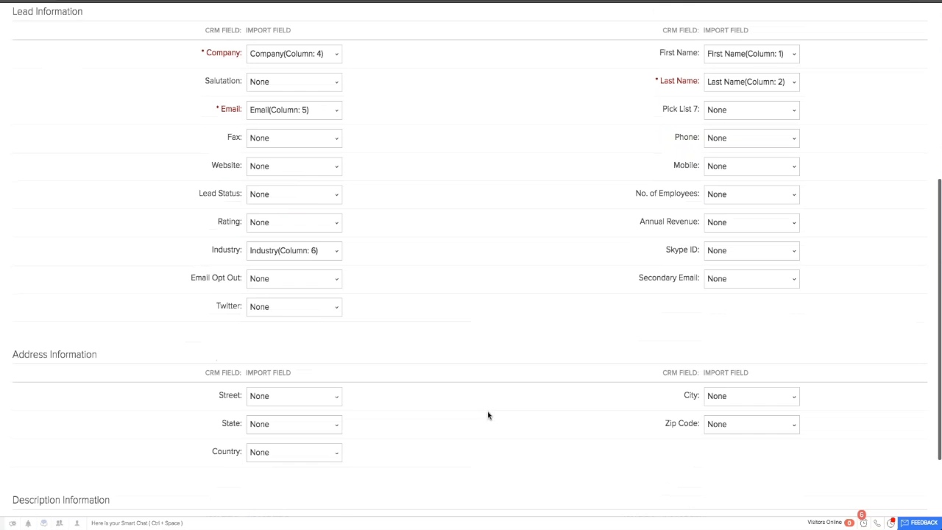
left_click(908, 483)
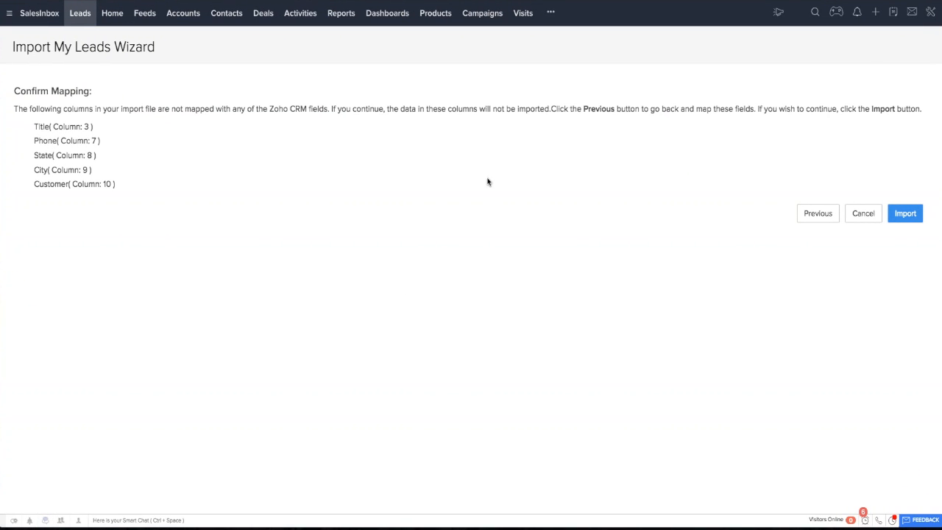
left_click(912, 216)
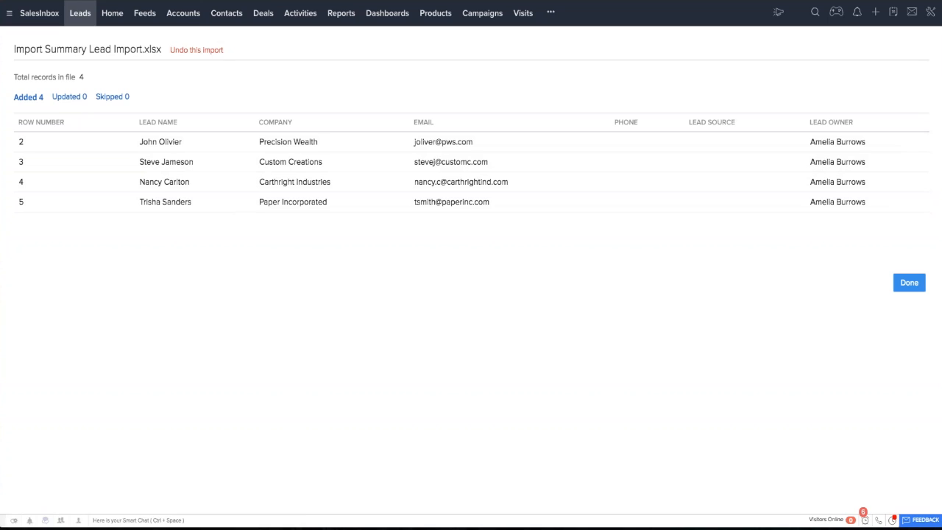
left_click(909, 284)
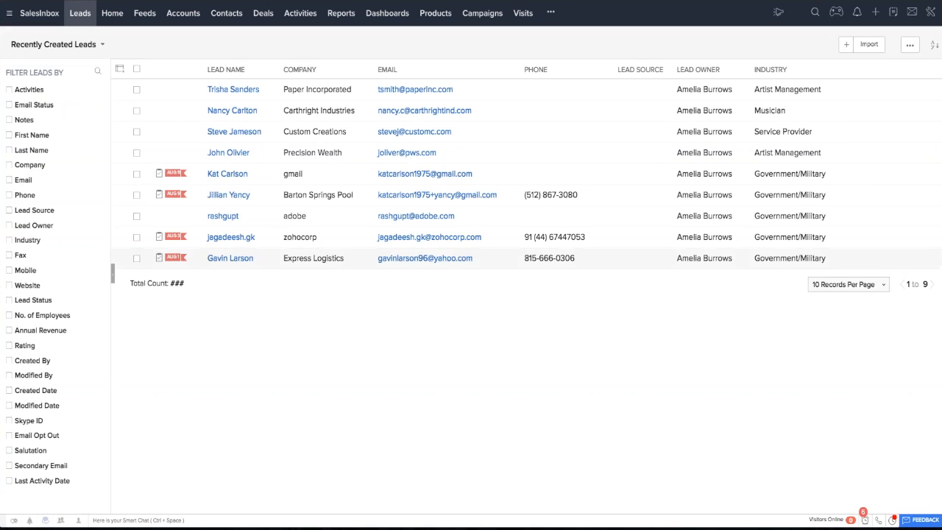
left_click(88, 46)
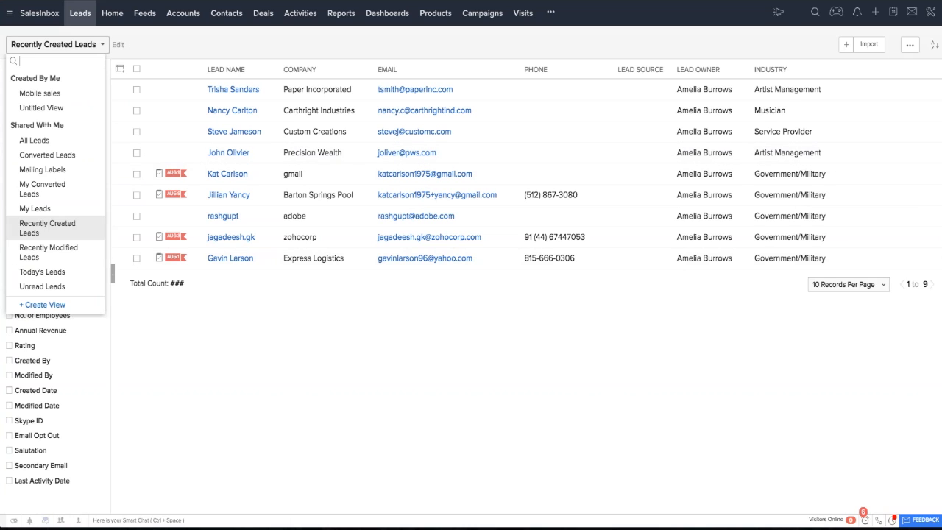
left_click(45, 228)
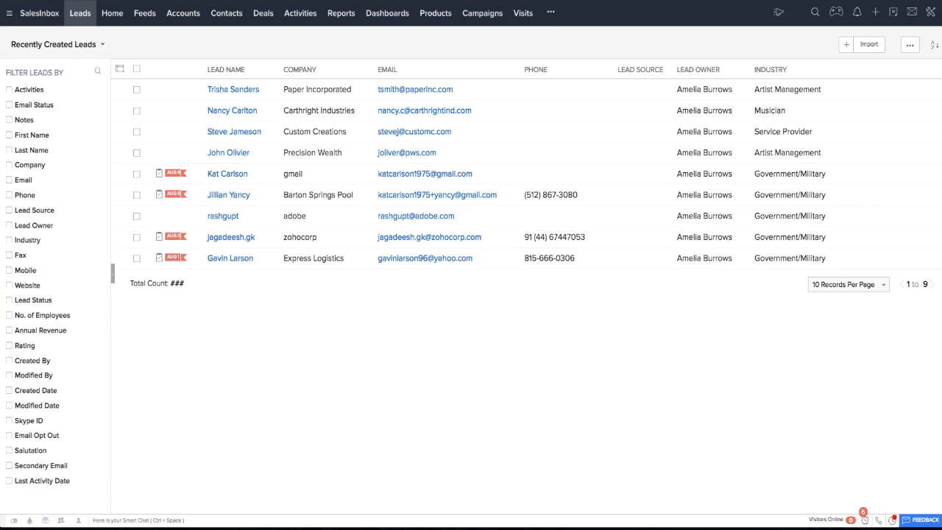
View the USA territory's details in Territory Management, including its permission options, without changing them.
left_click(930, 11)
left_click(853, 34)
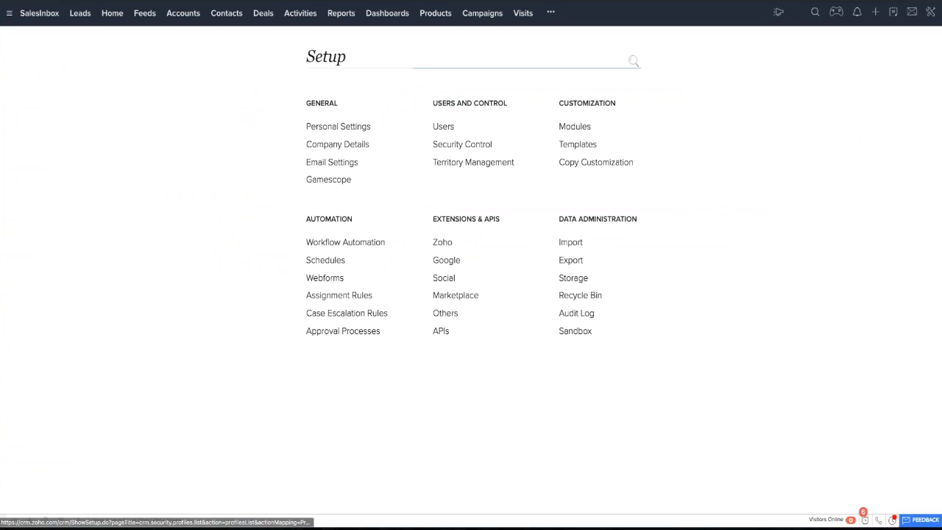
left_click(456, 162)
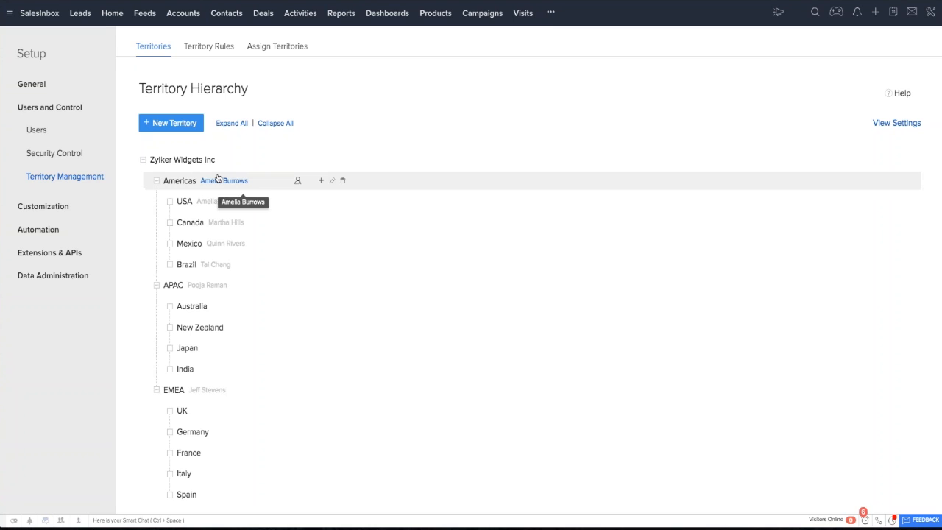
left_click(183, 204)
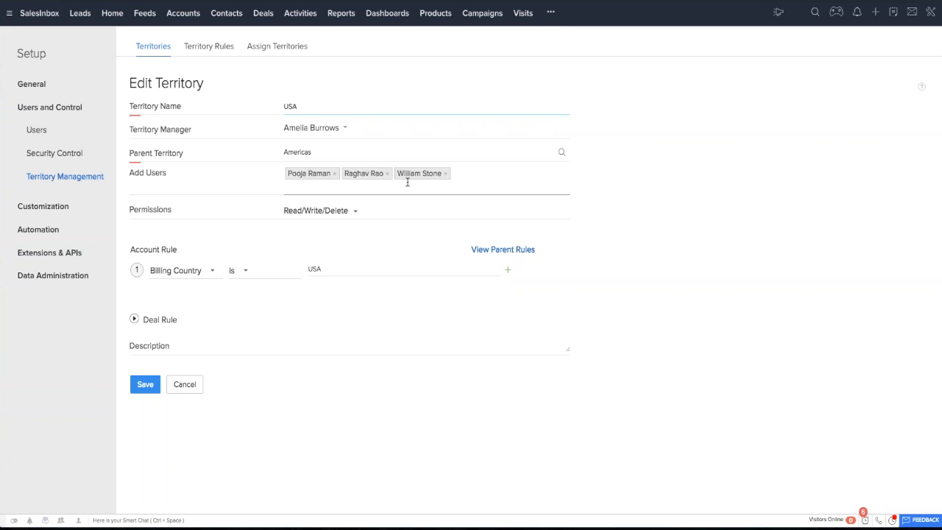
left_click(355, 212)
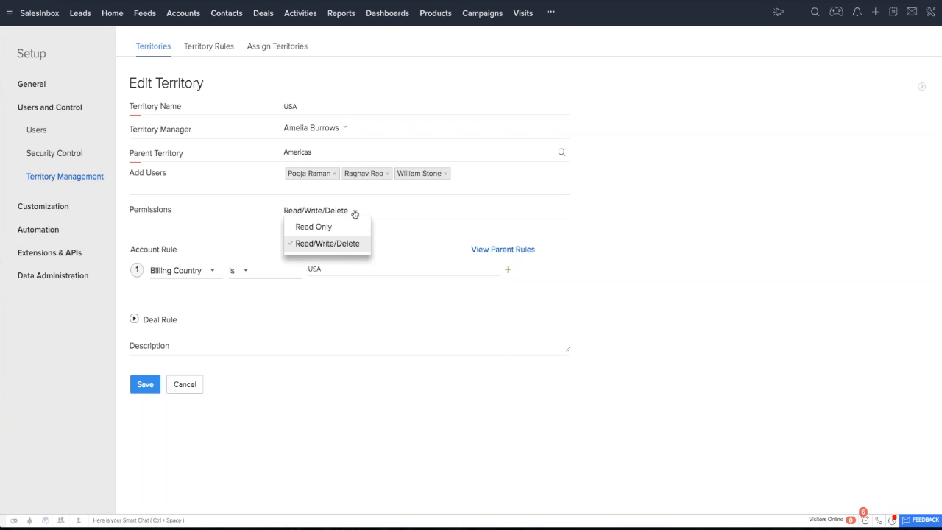
left_click(360, 221)
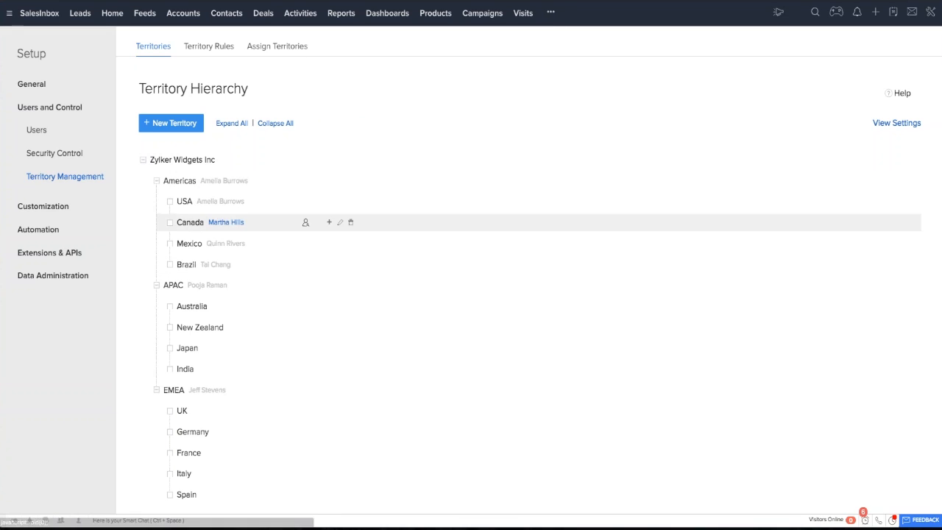
Examine the Americas territory's account rule and the page for assigning territories to accounts, and return to the territory hierarchy.
left_click(209, 45)
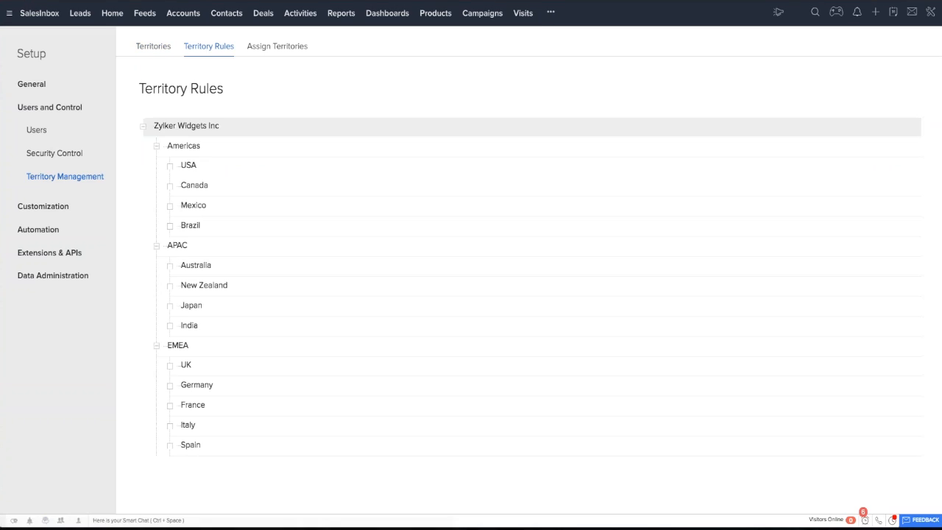
left_click(224, 146)
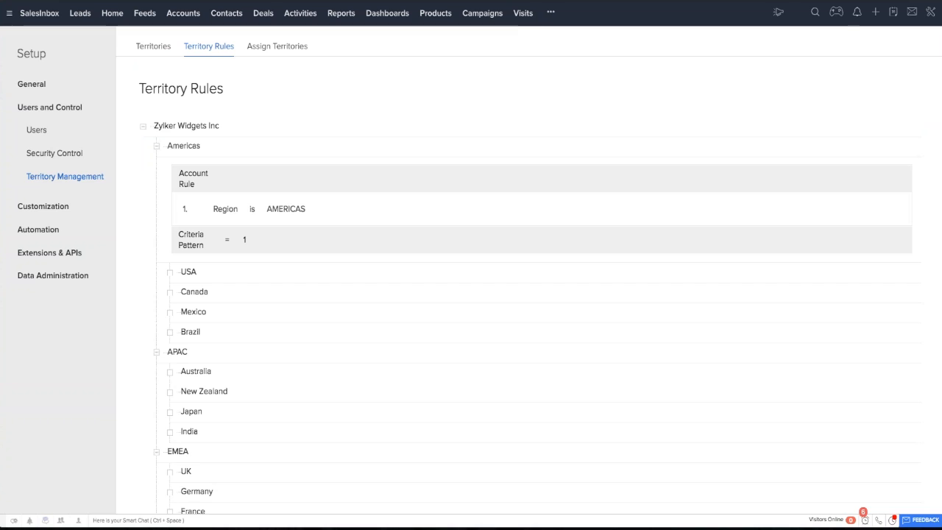
left_click(278, 46)
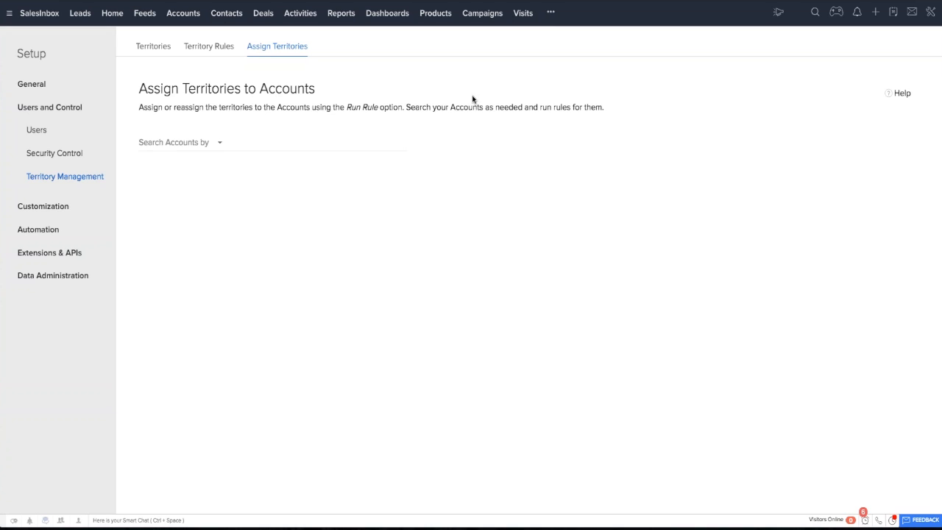
left_click(148, 46)
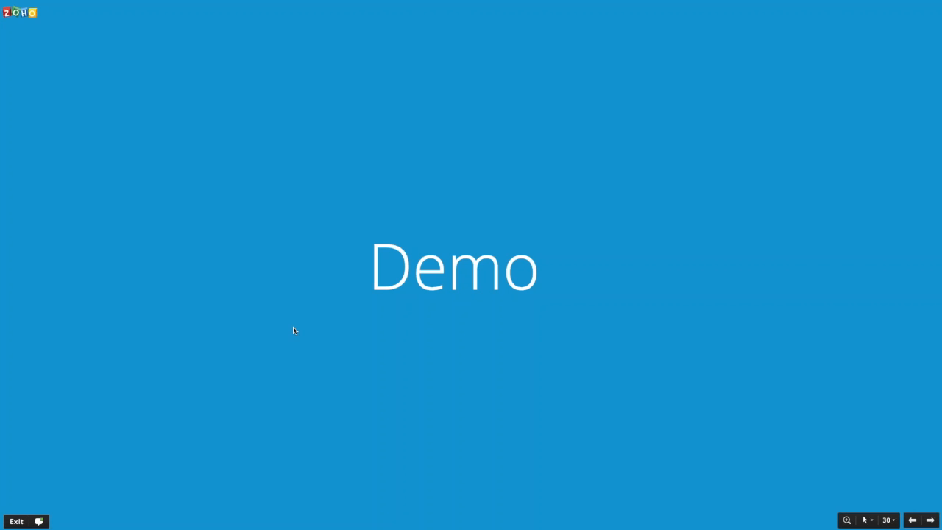
key("Right")
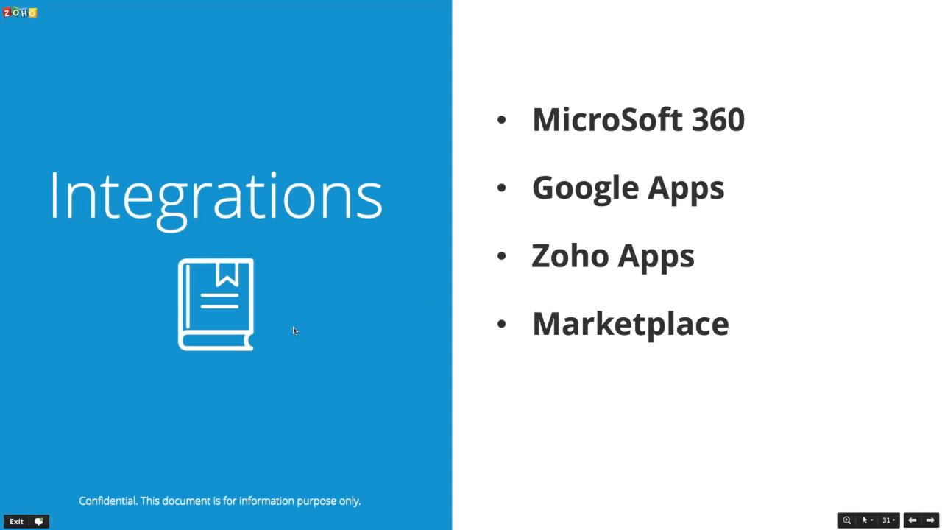